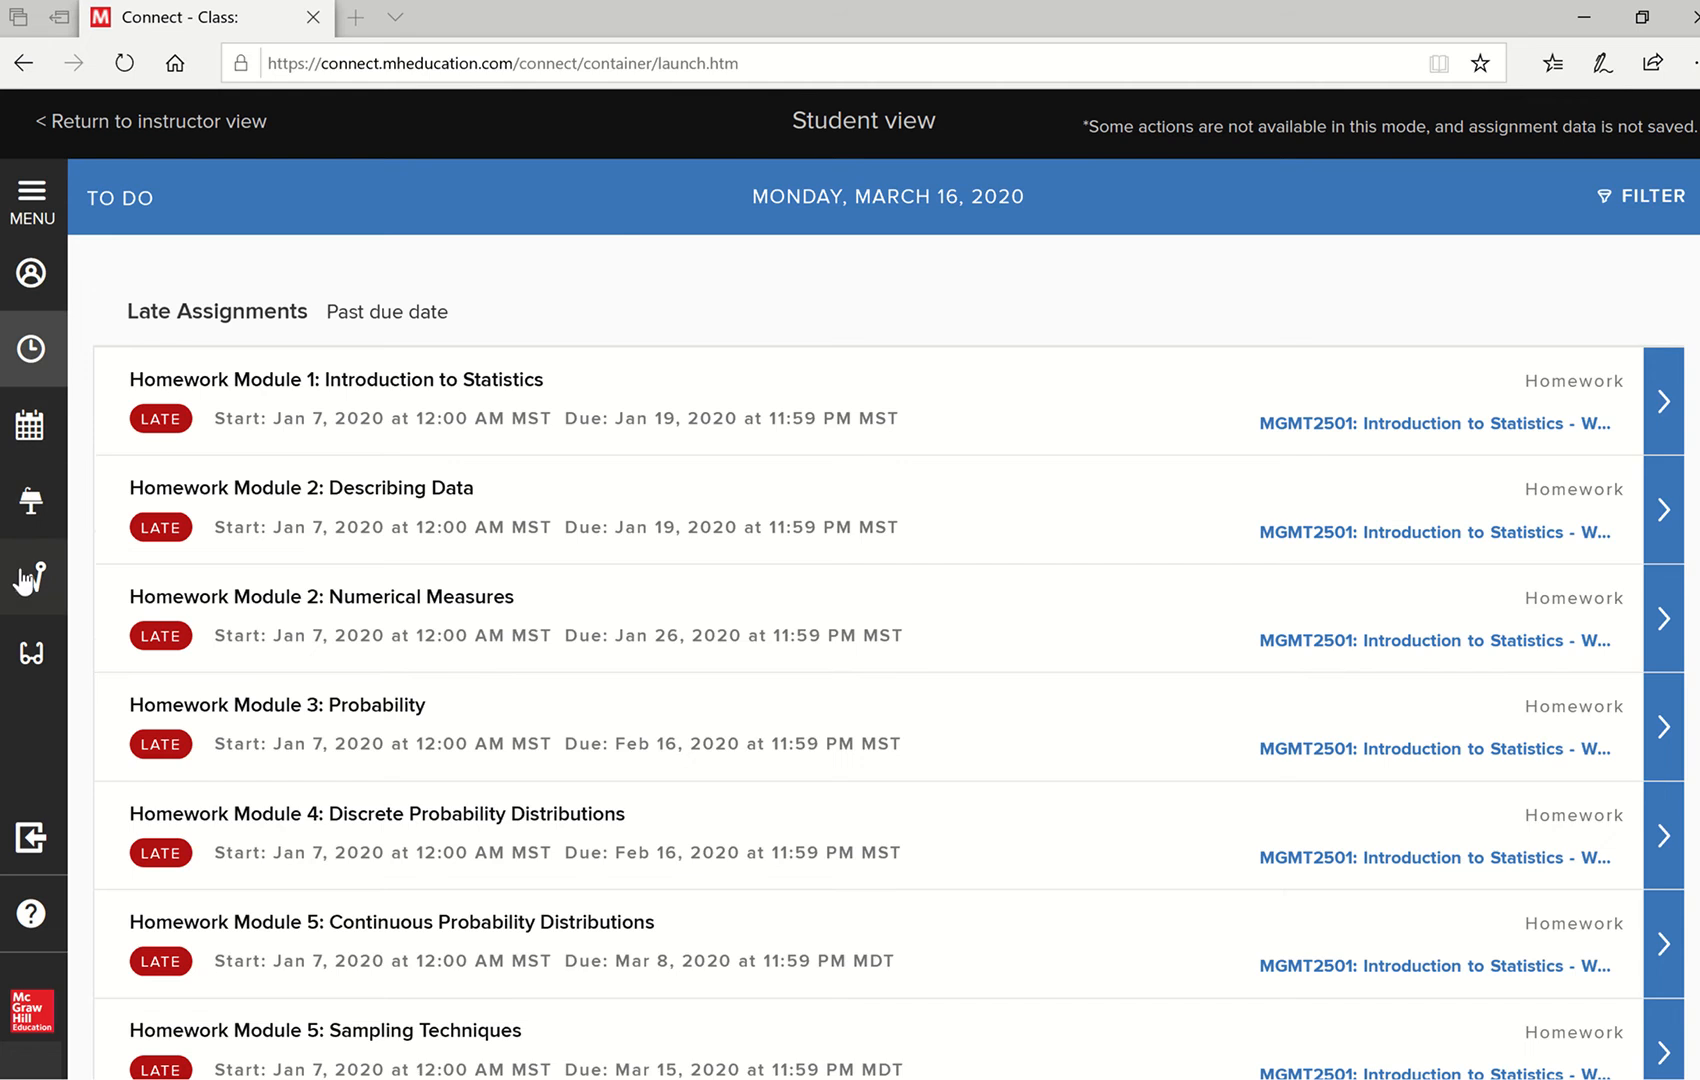
- Open the MGMT2501: Introduction to Statistics class page from the list of classes
click(31, 505)
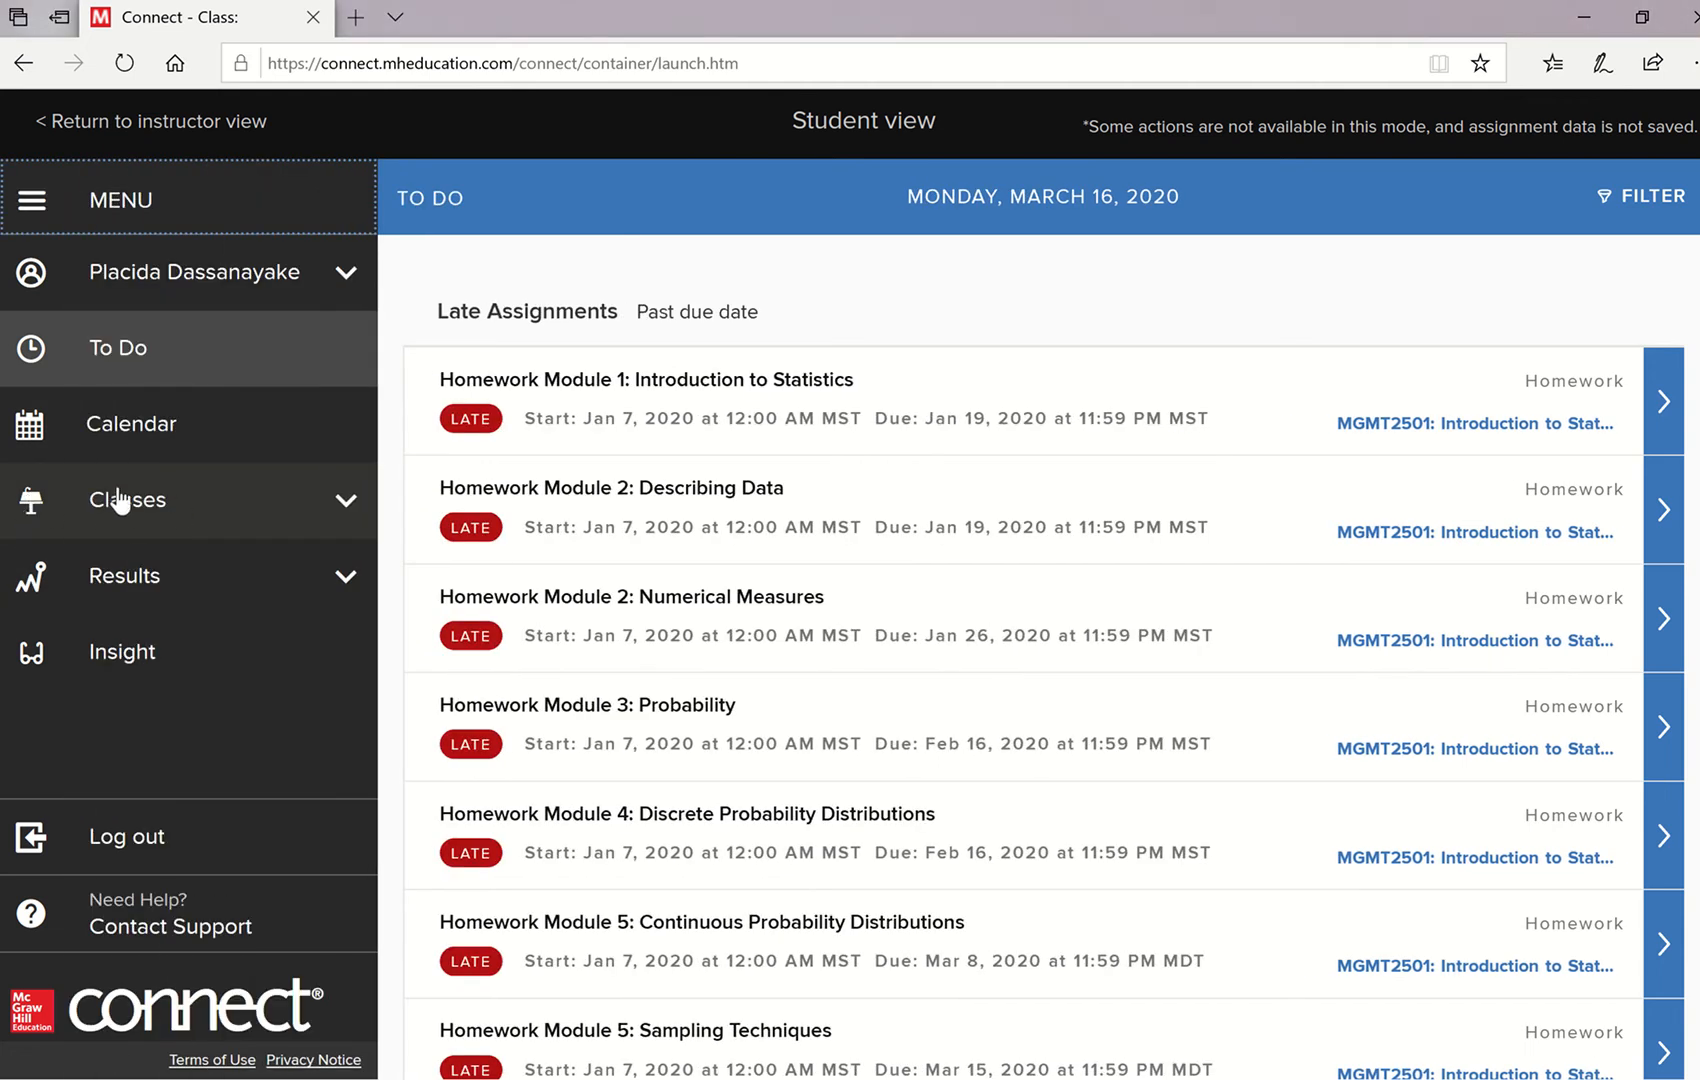
click(347, 508)
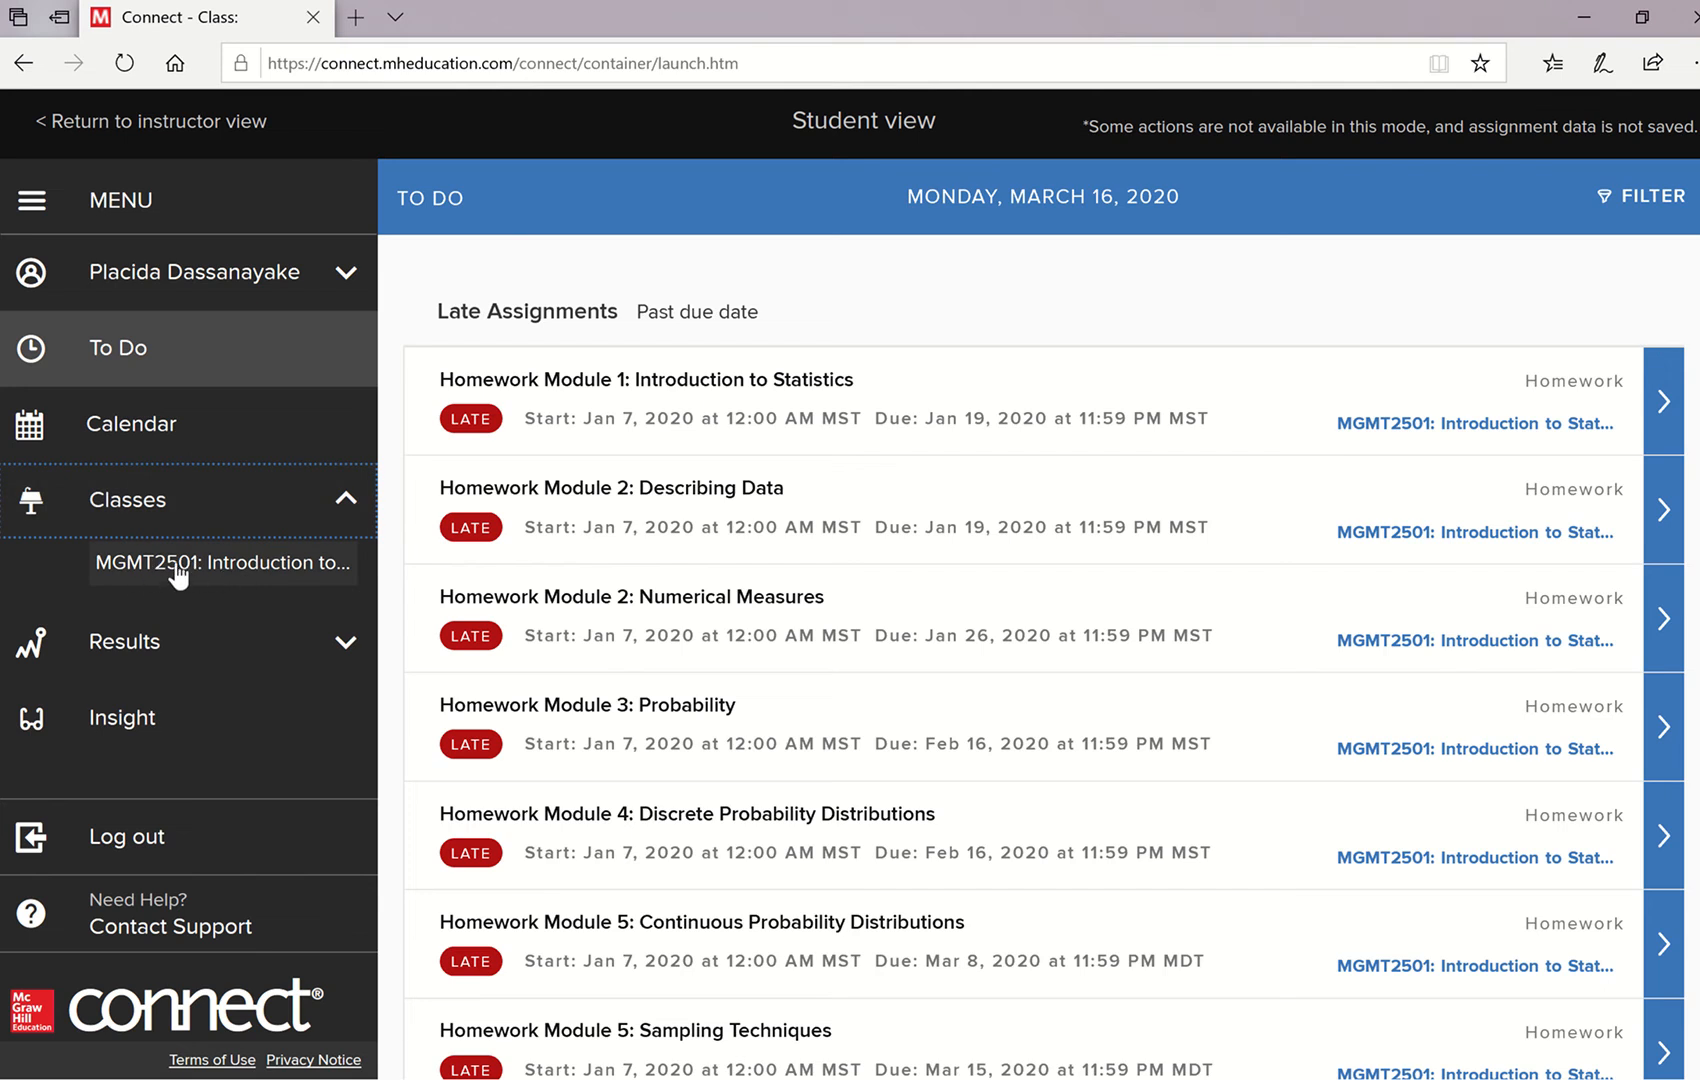
click(177, 565)
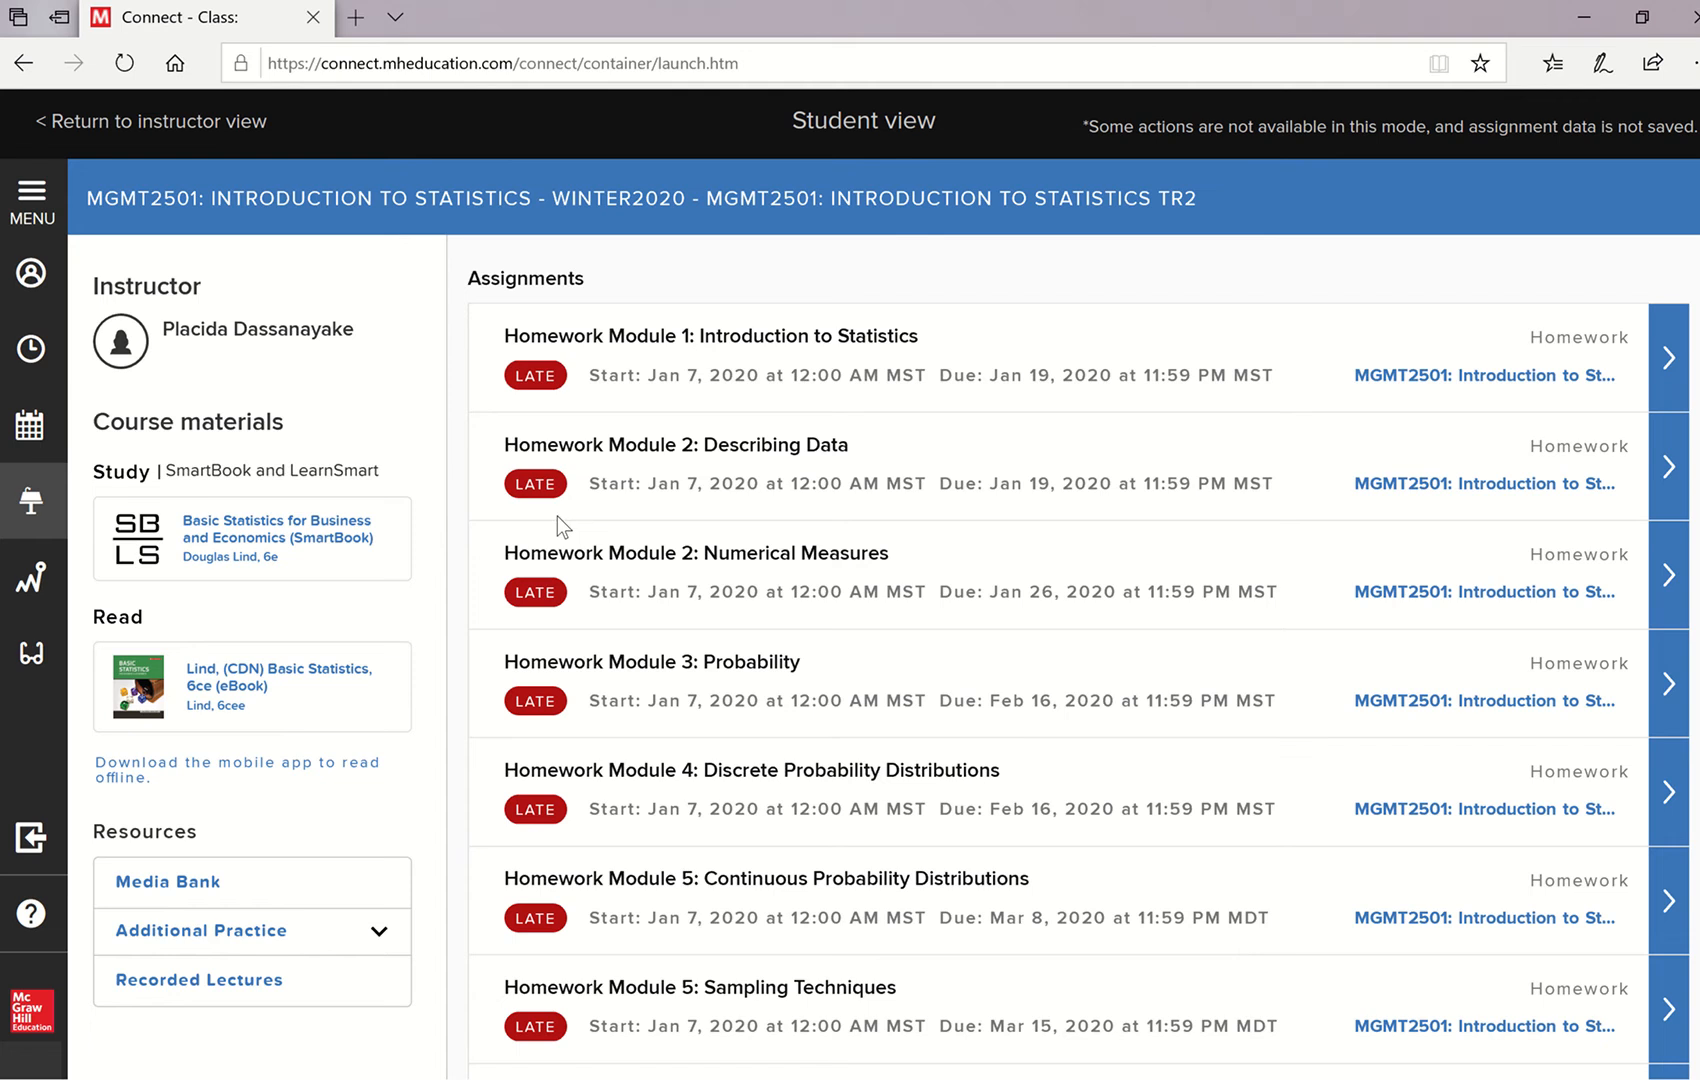
- Access the student resources site through the Media Bank's Student Resources entry and open its MegaStat page
click(183, 880)
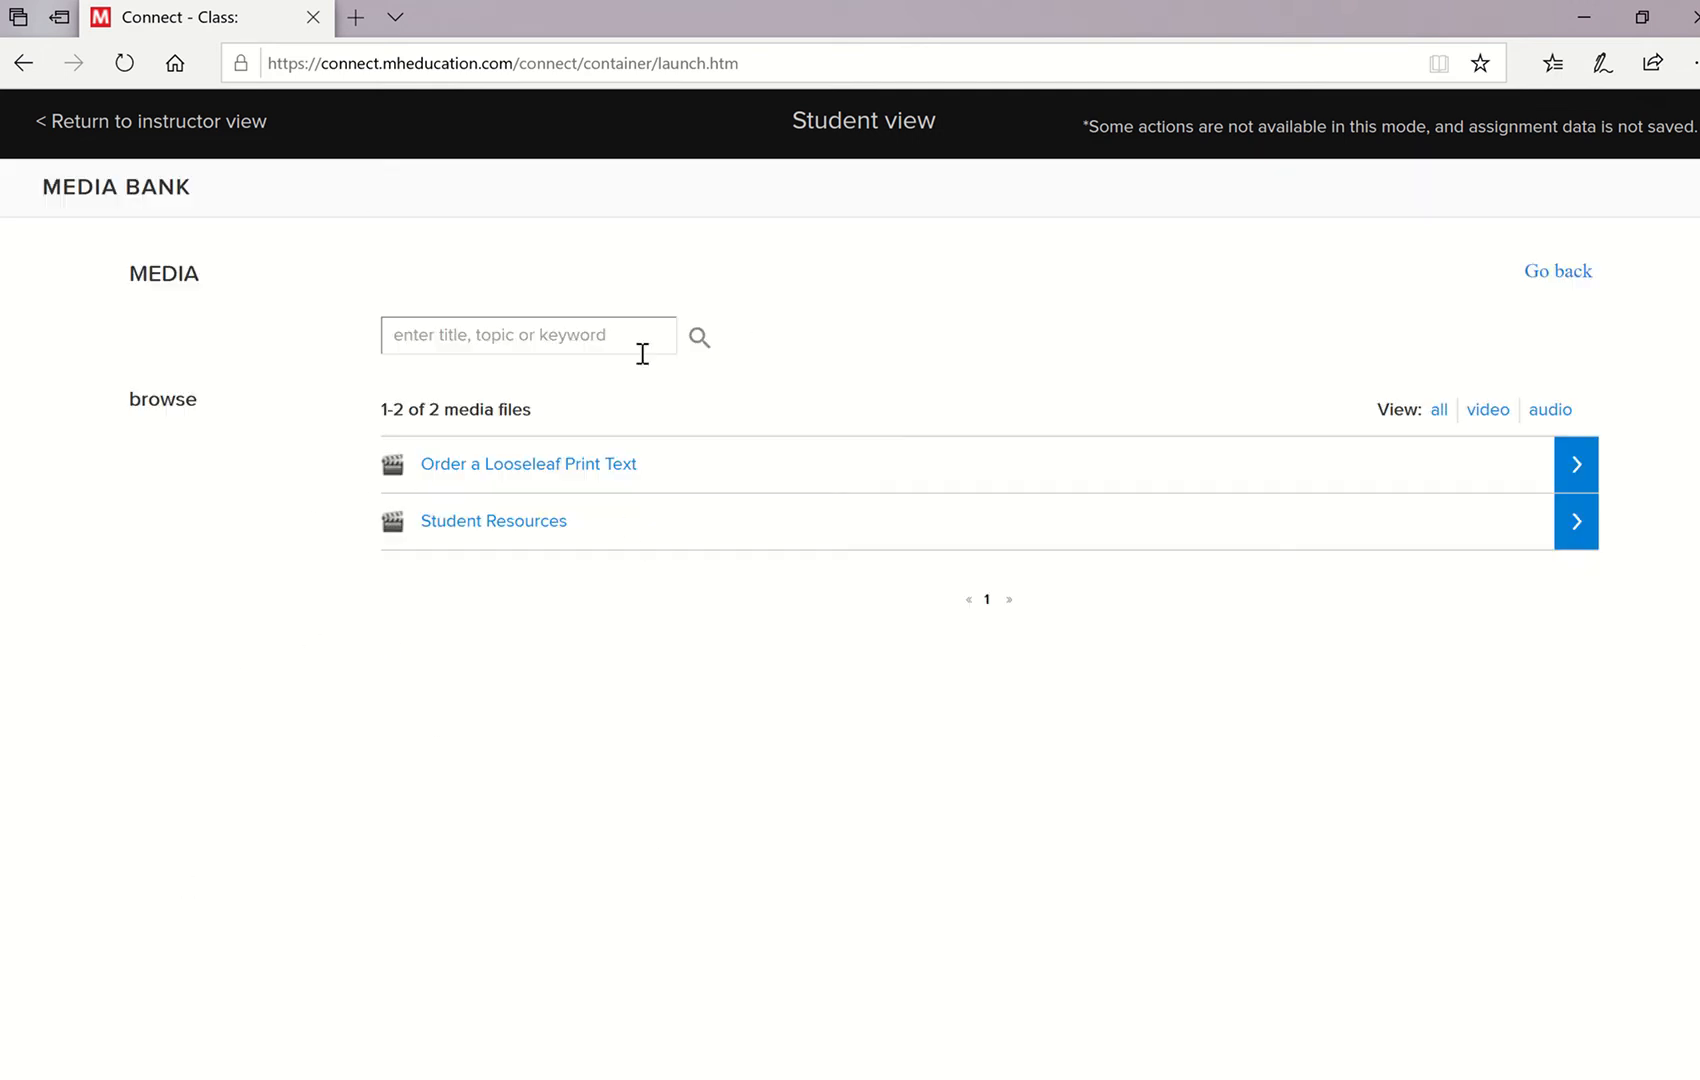
click(497, 524)
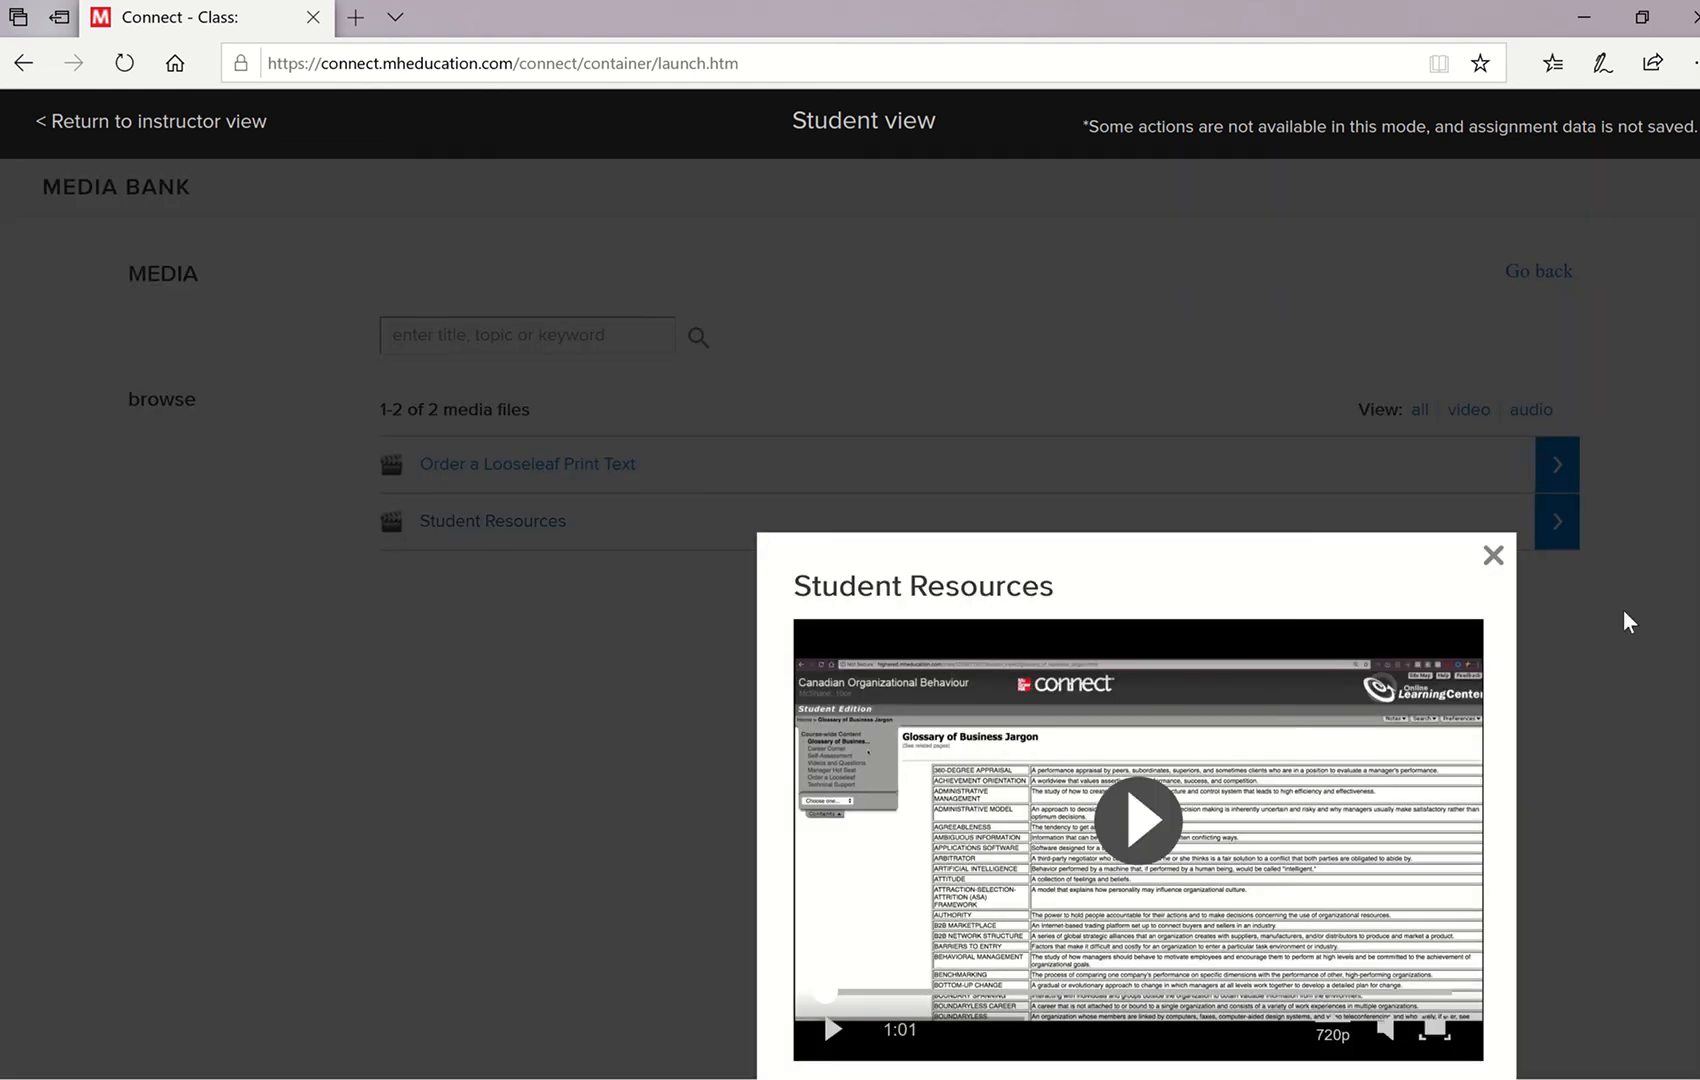
scroll(854, 625, down, 2)
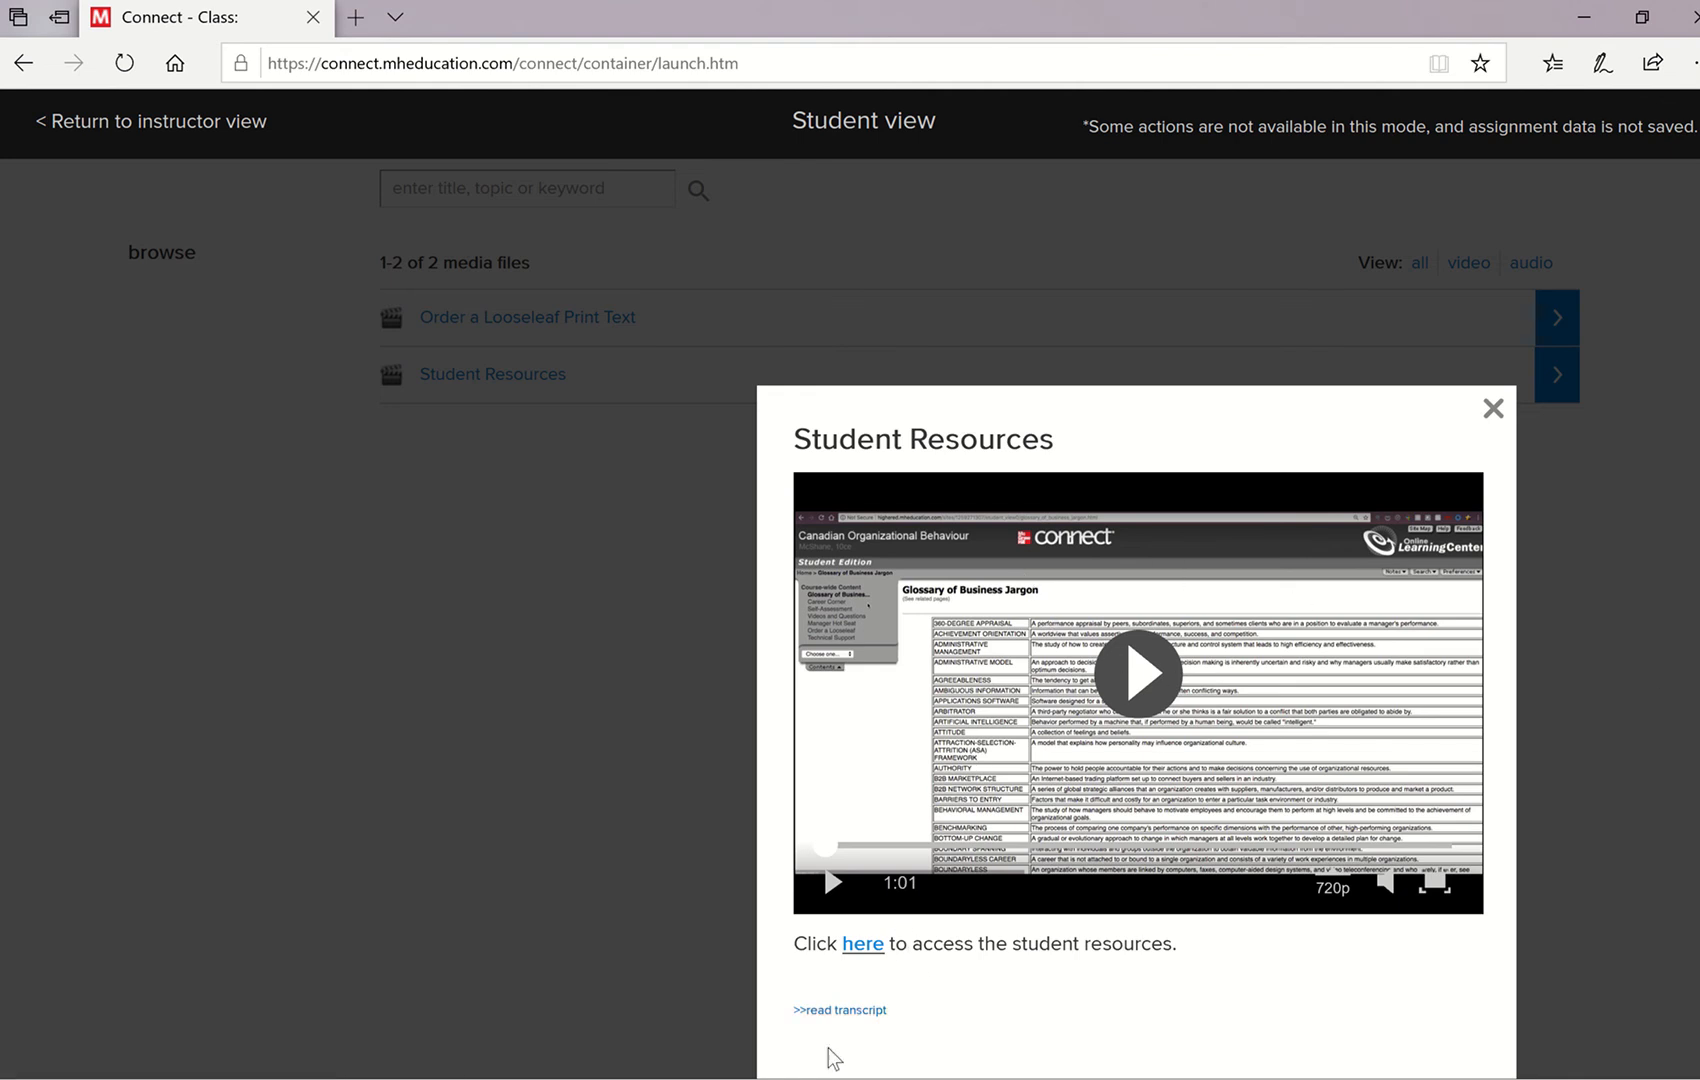
click(860, 946)
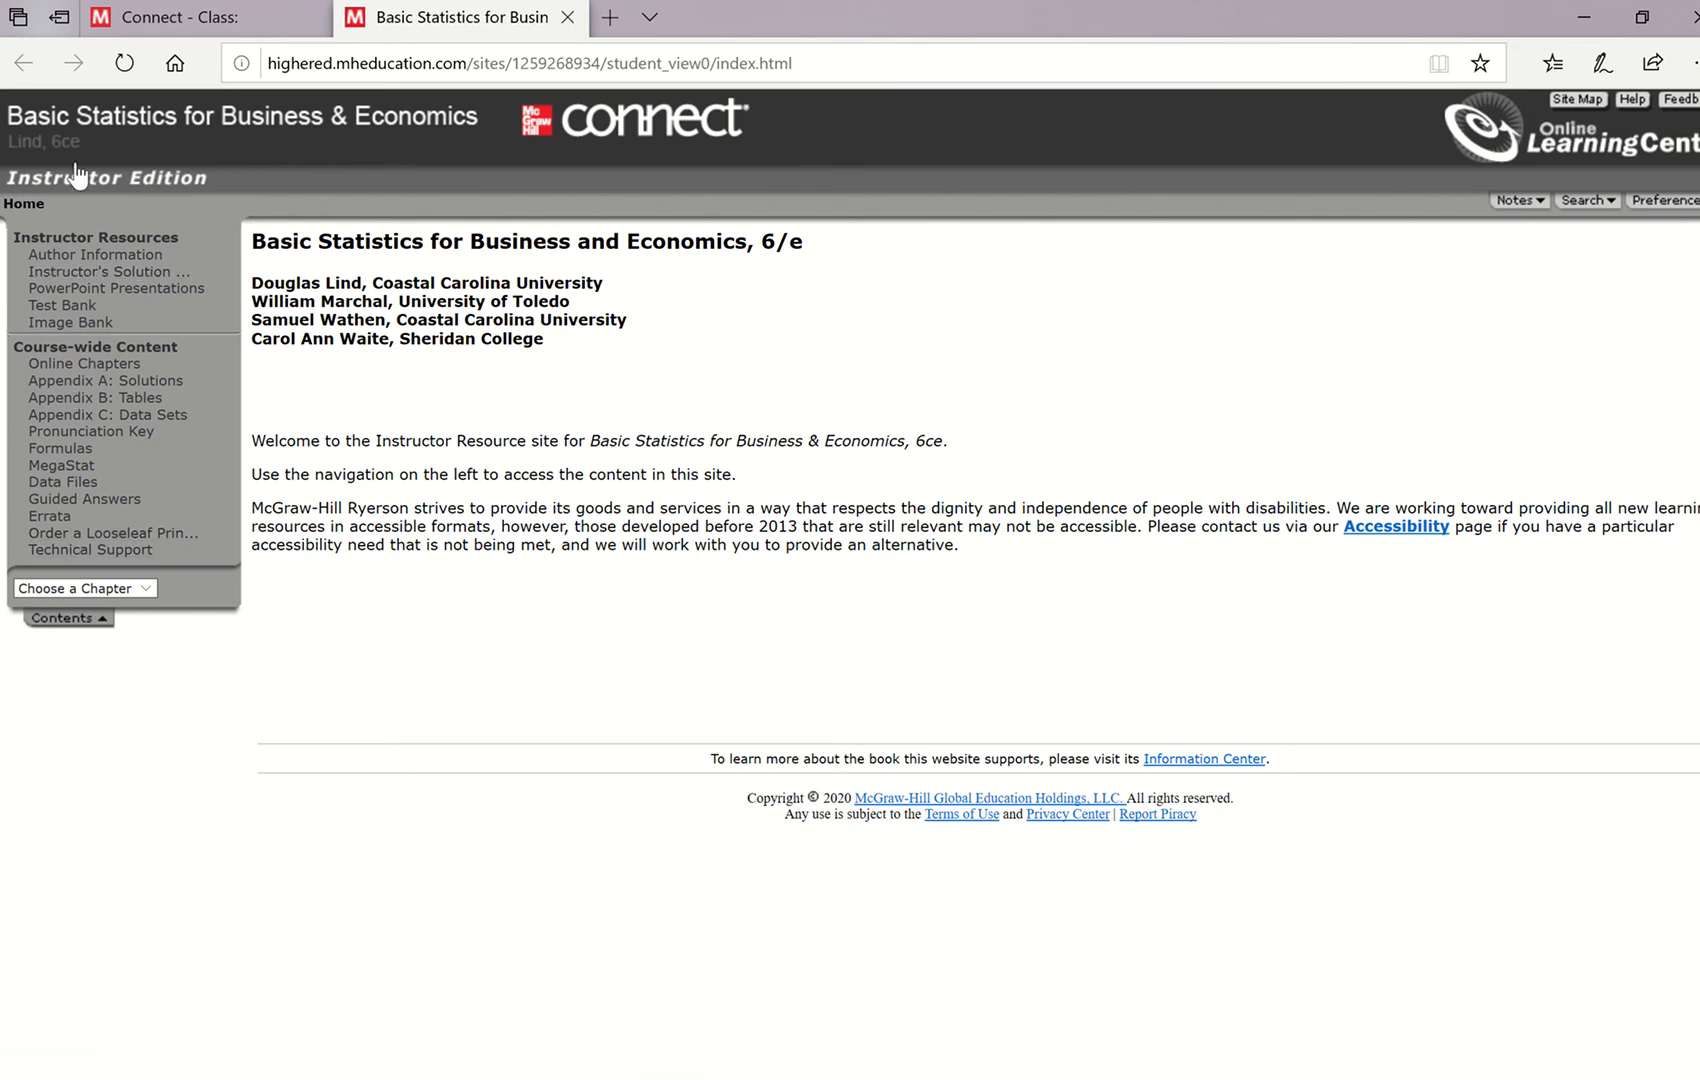
click(52, 466)
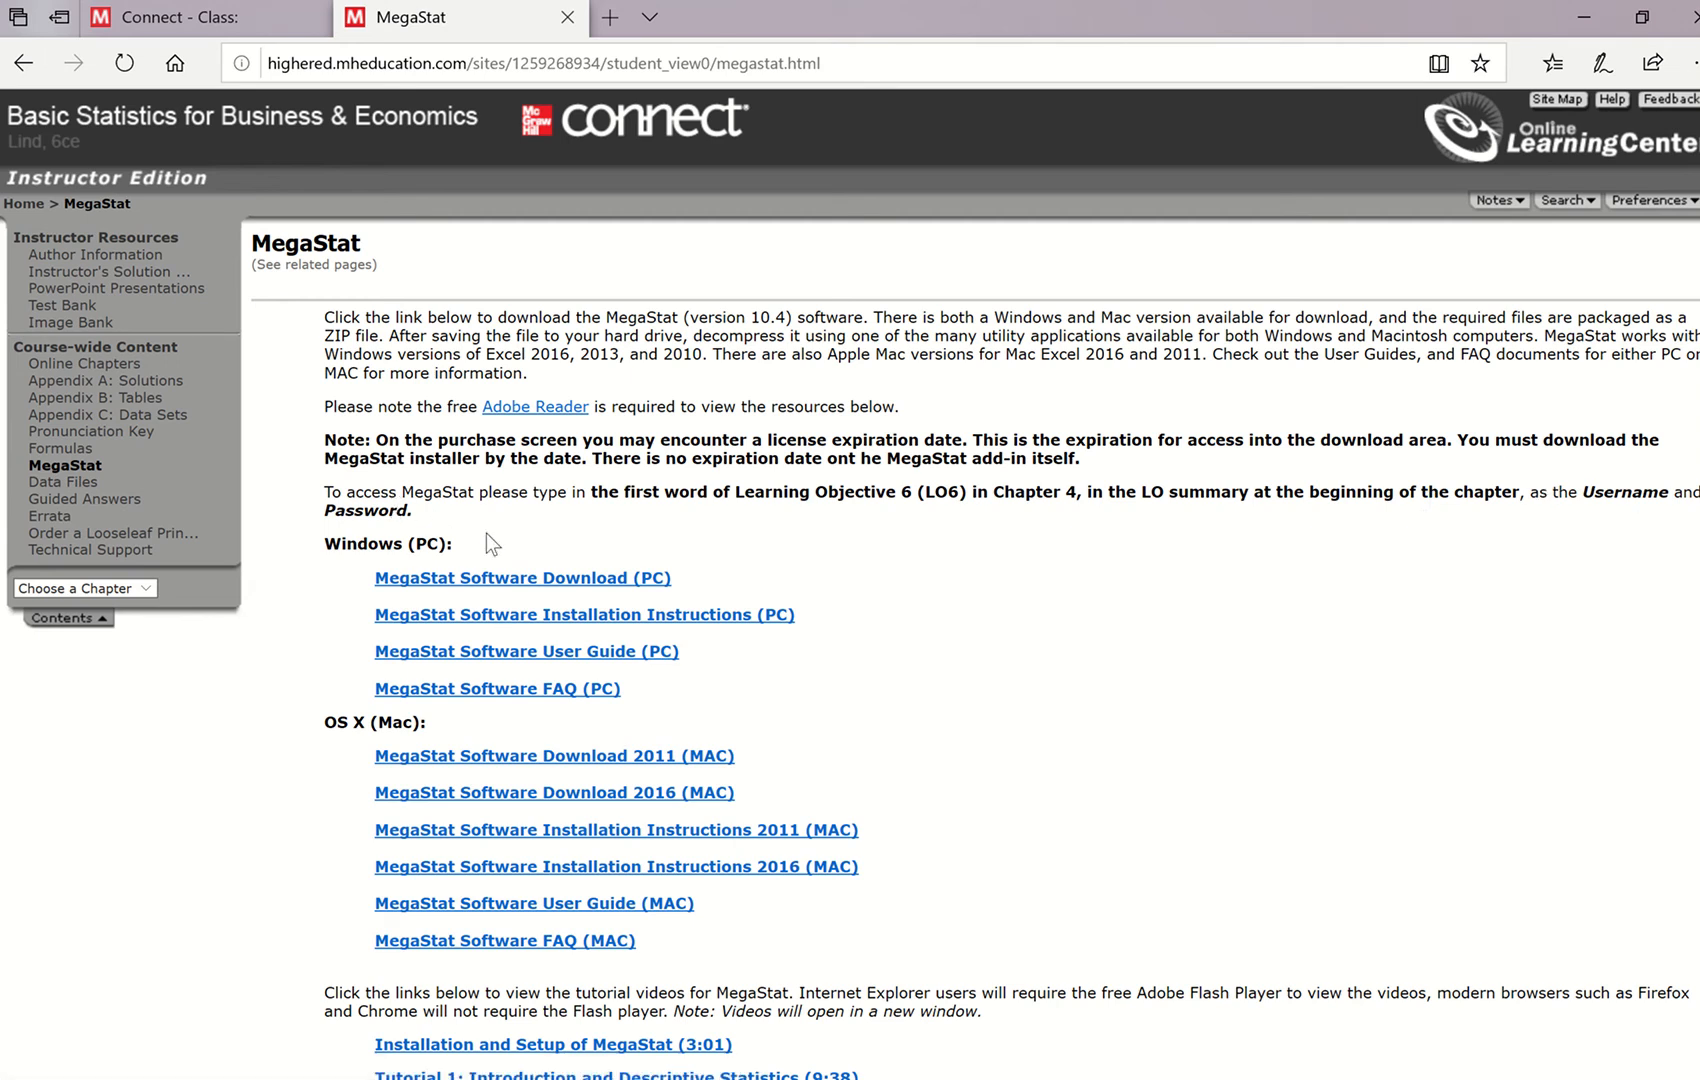
- Return to the class page and open the Lind Basic Statistics 6ce eBook at its last known location
click(271, 33)
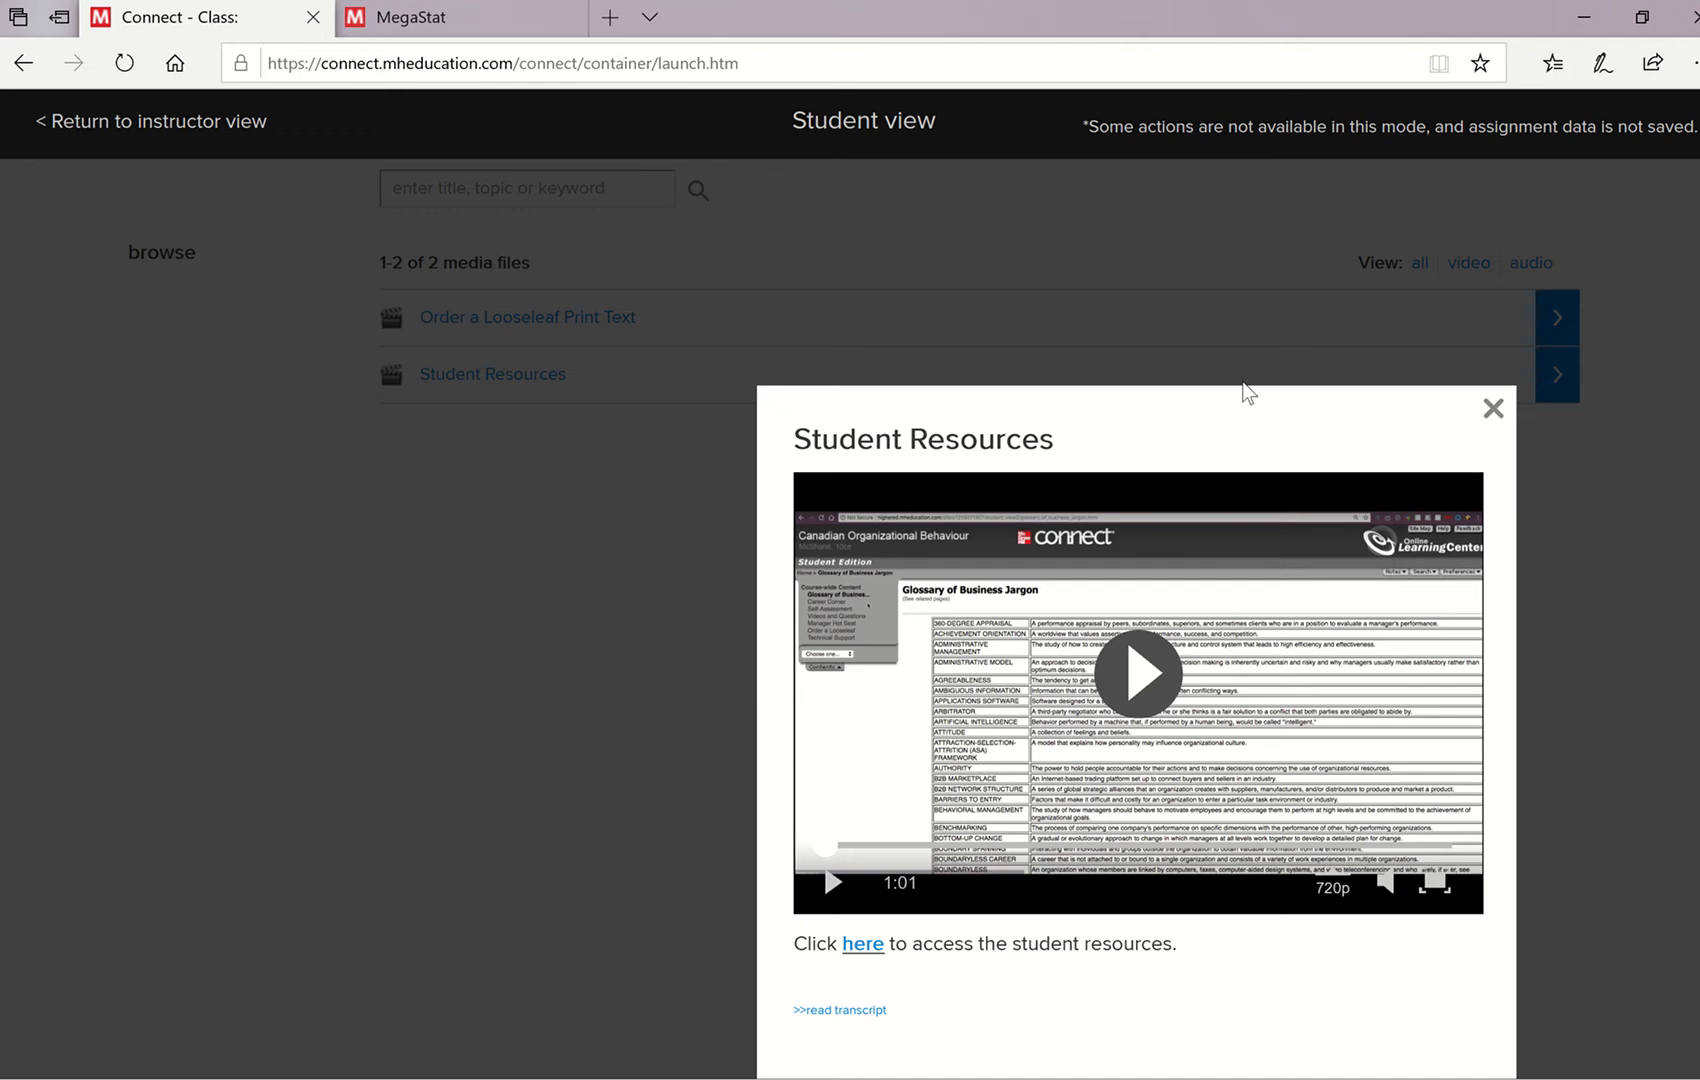
click(1493, 408)
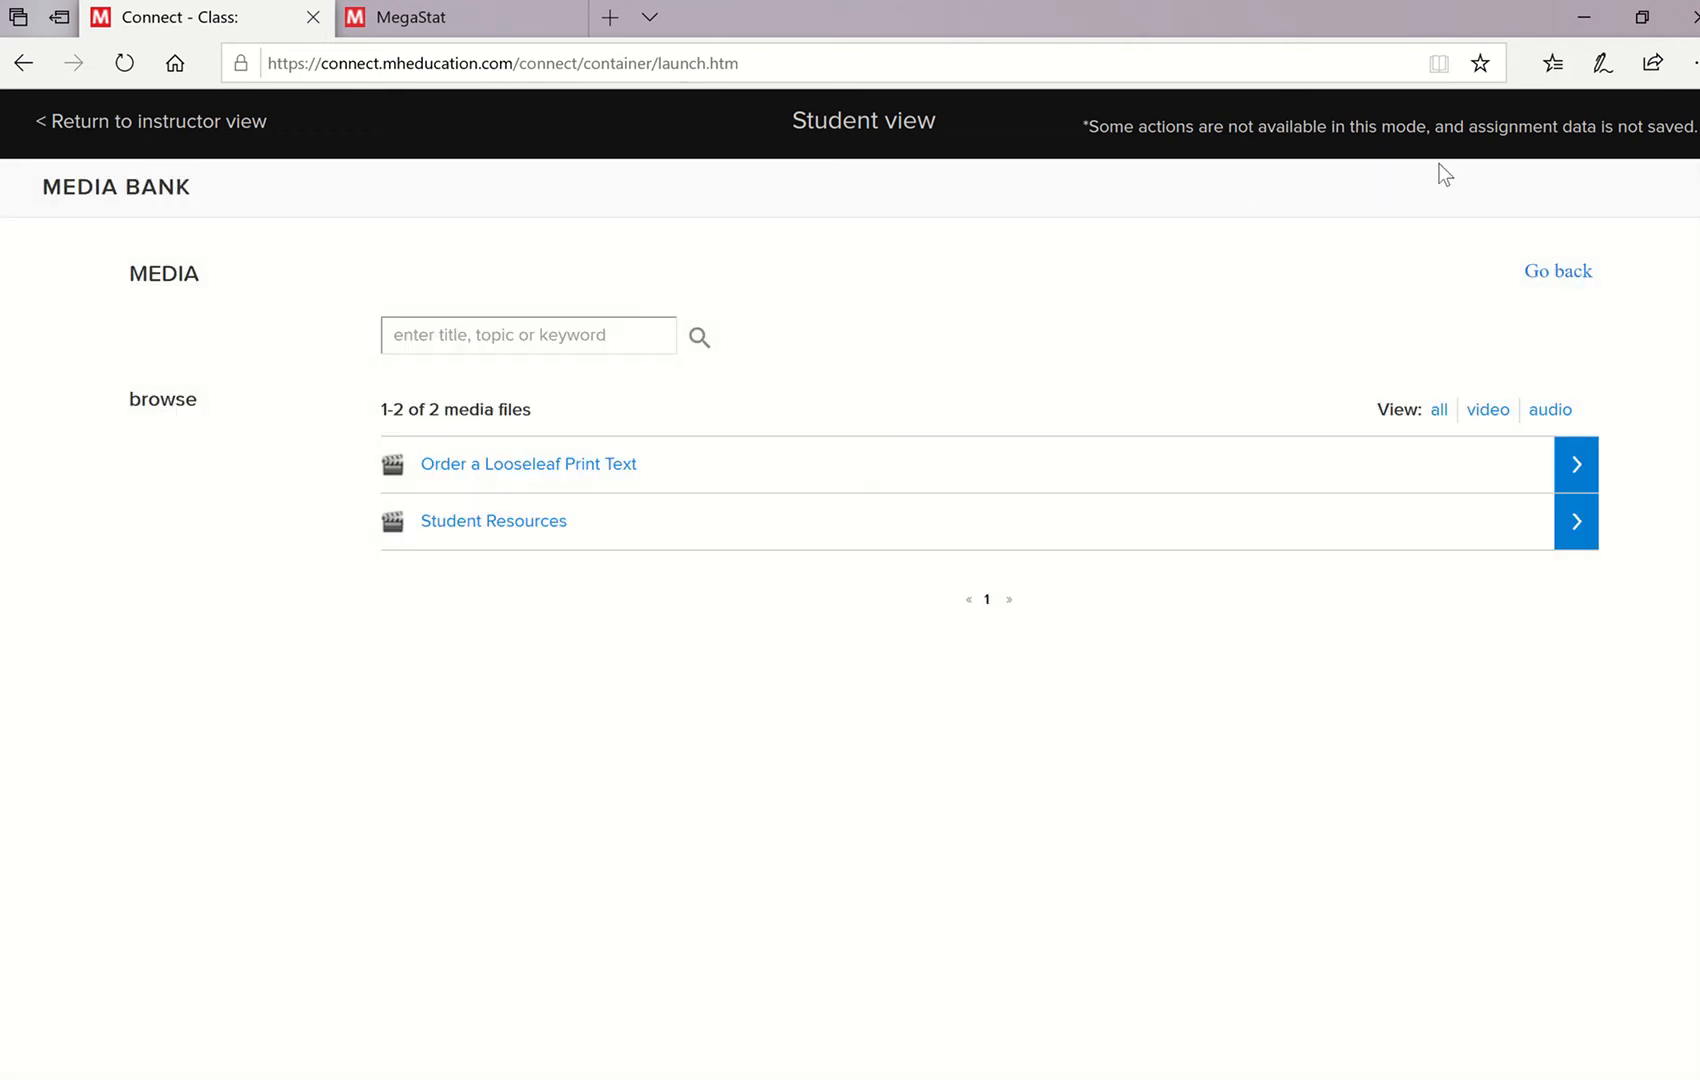
click(1572, 272)
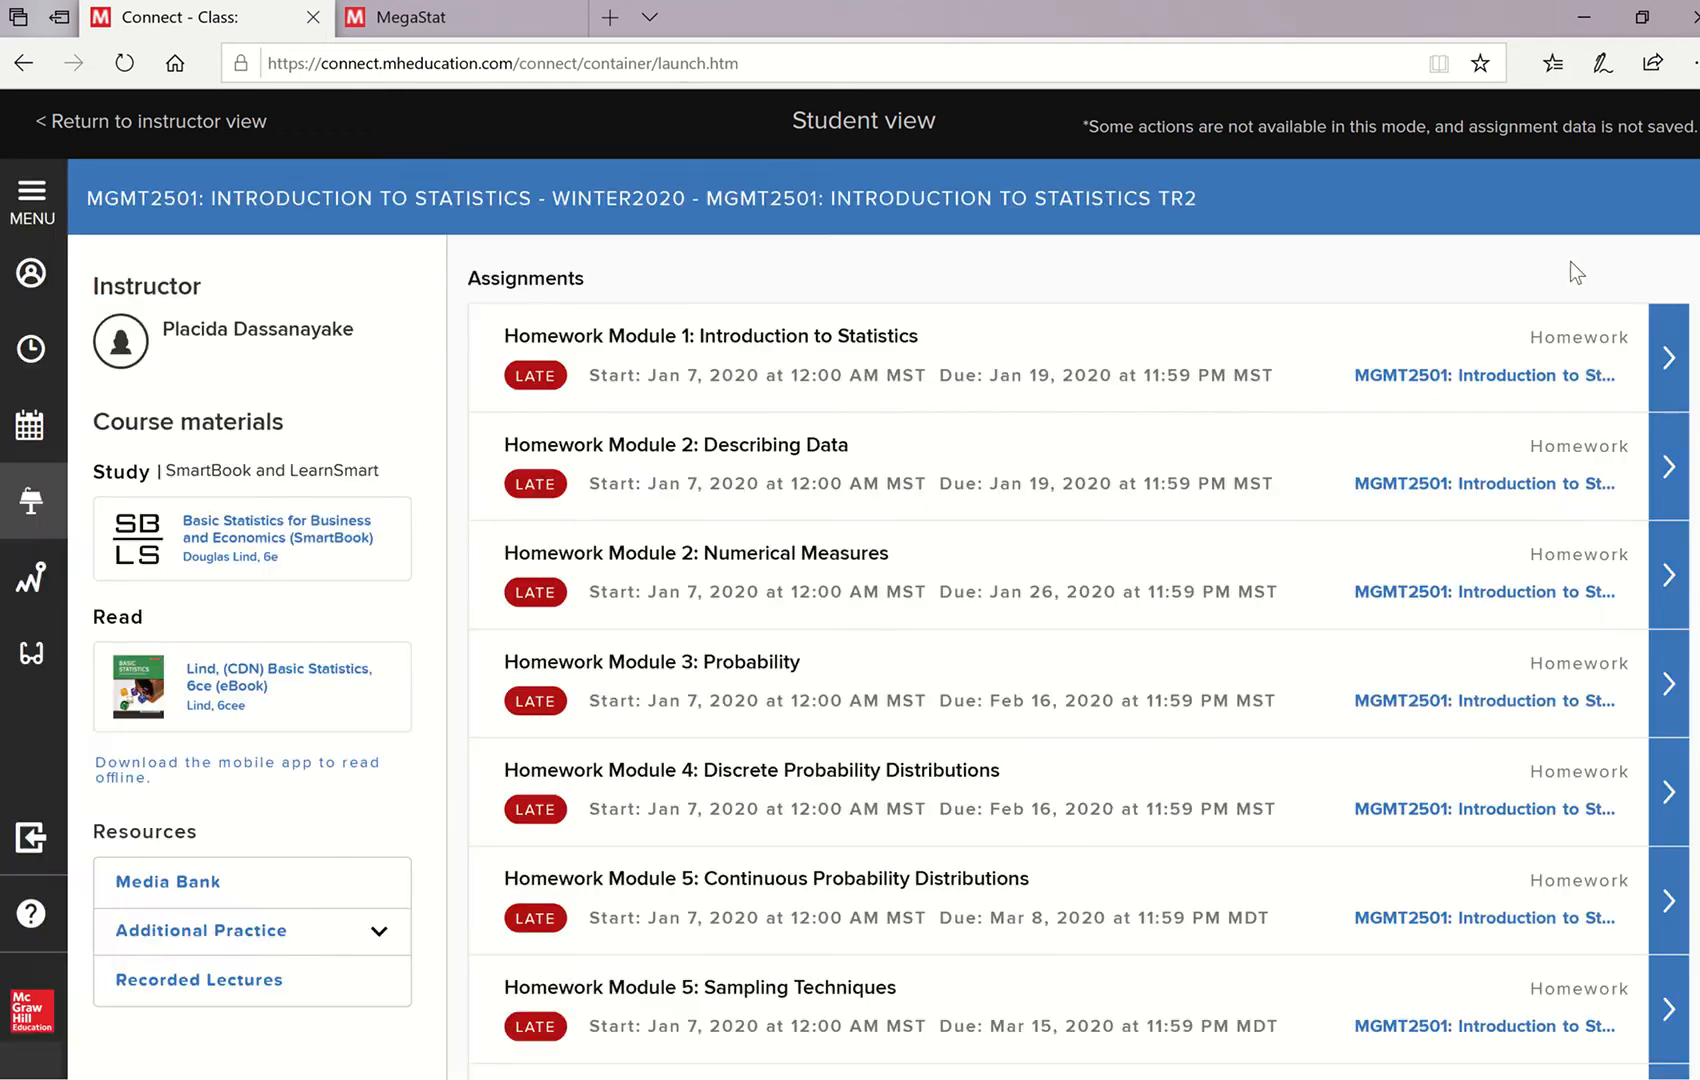
click(277, 688)
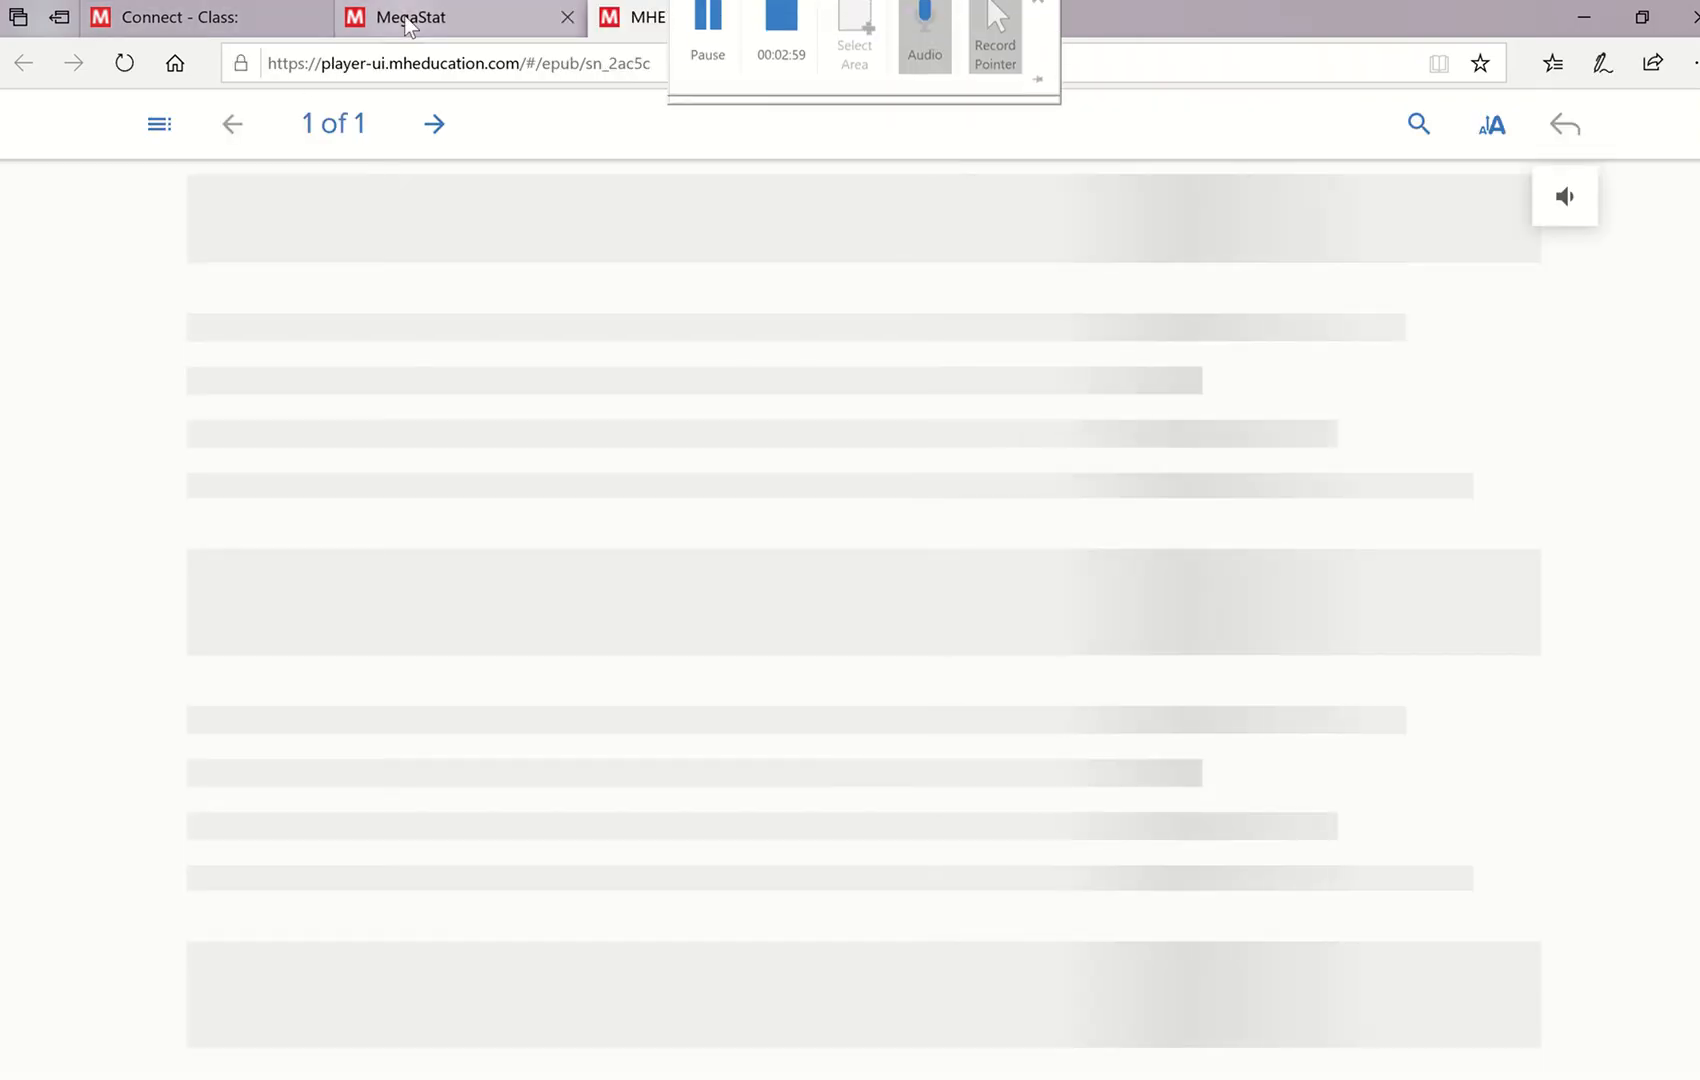
click(410, 18)
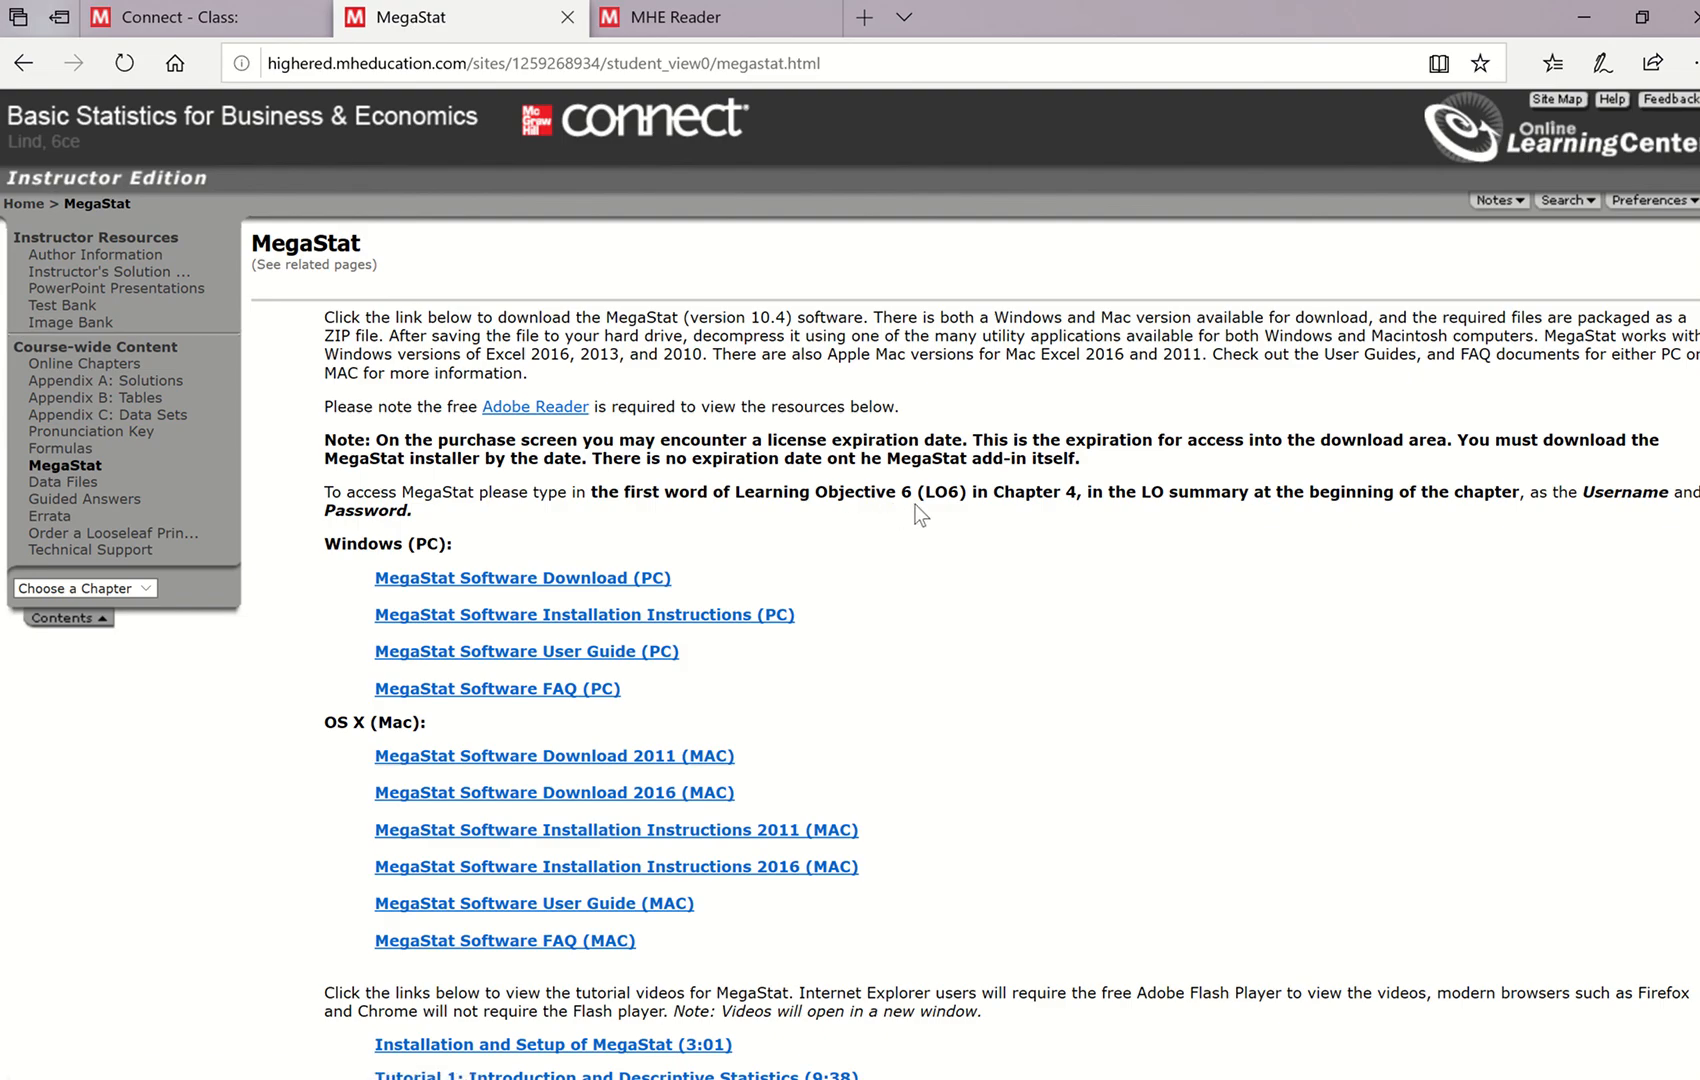
click(728, 24)
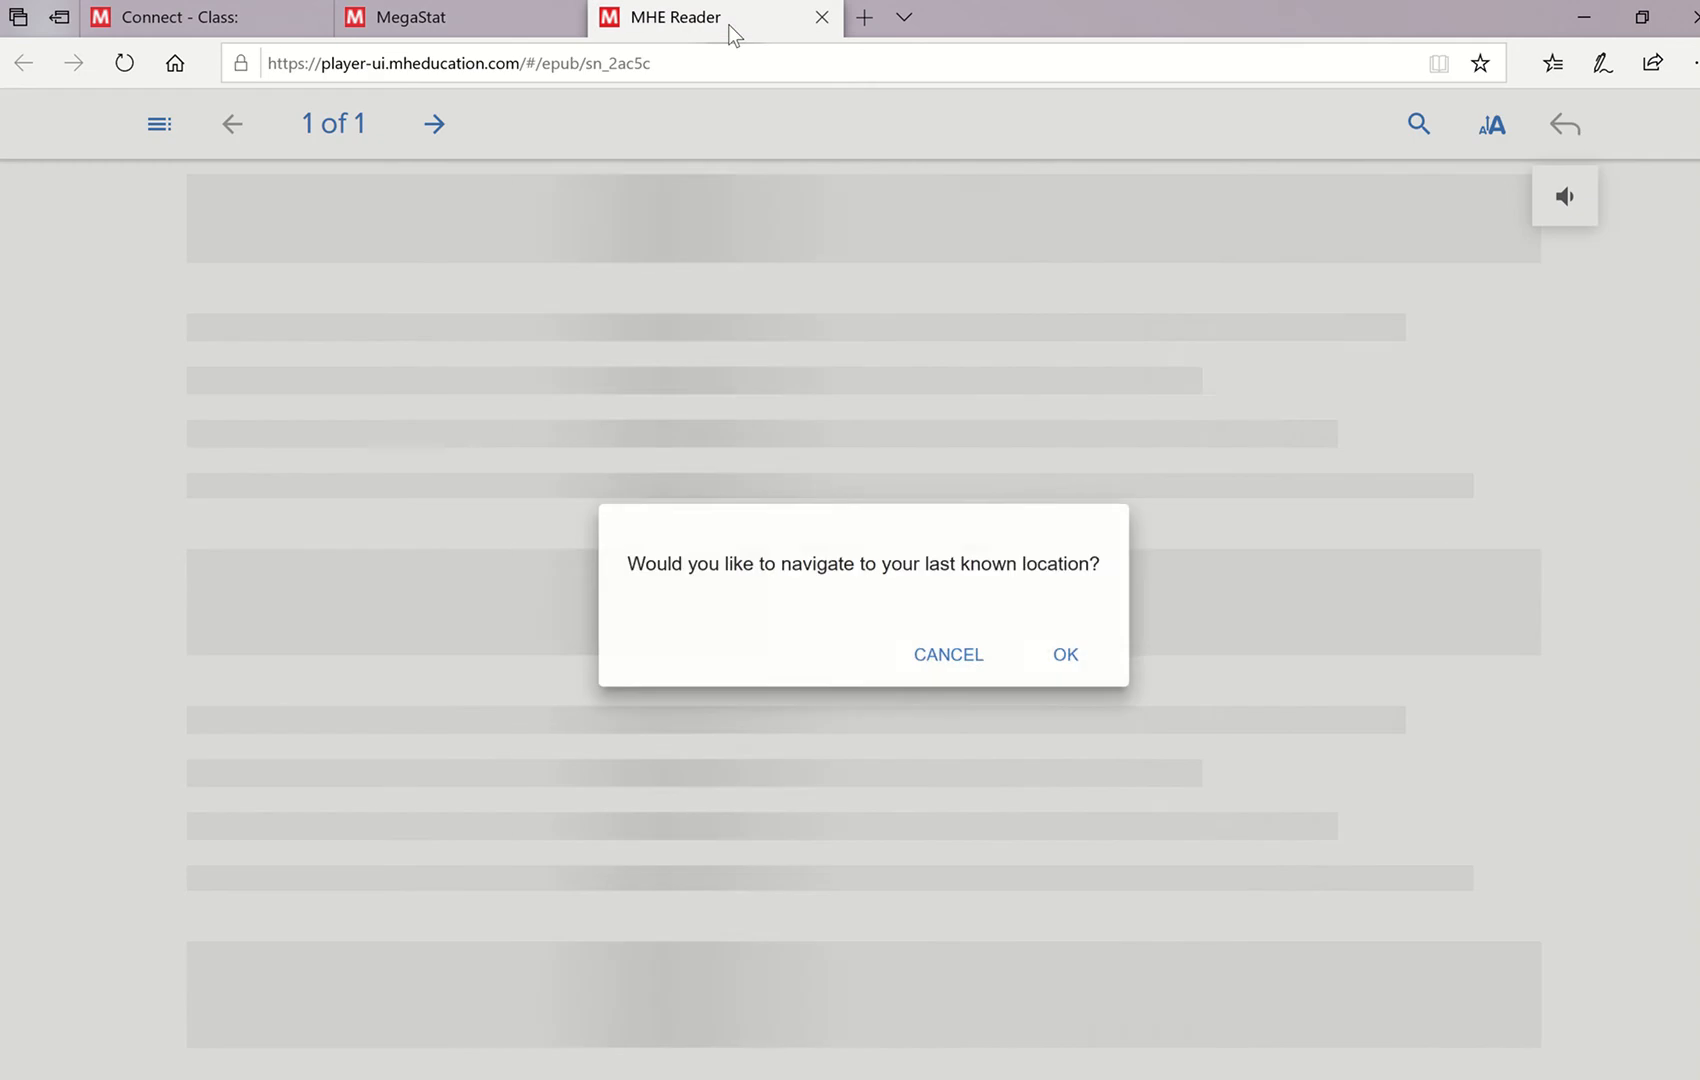
click(1050, 662)
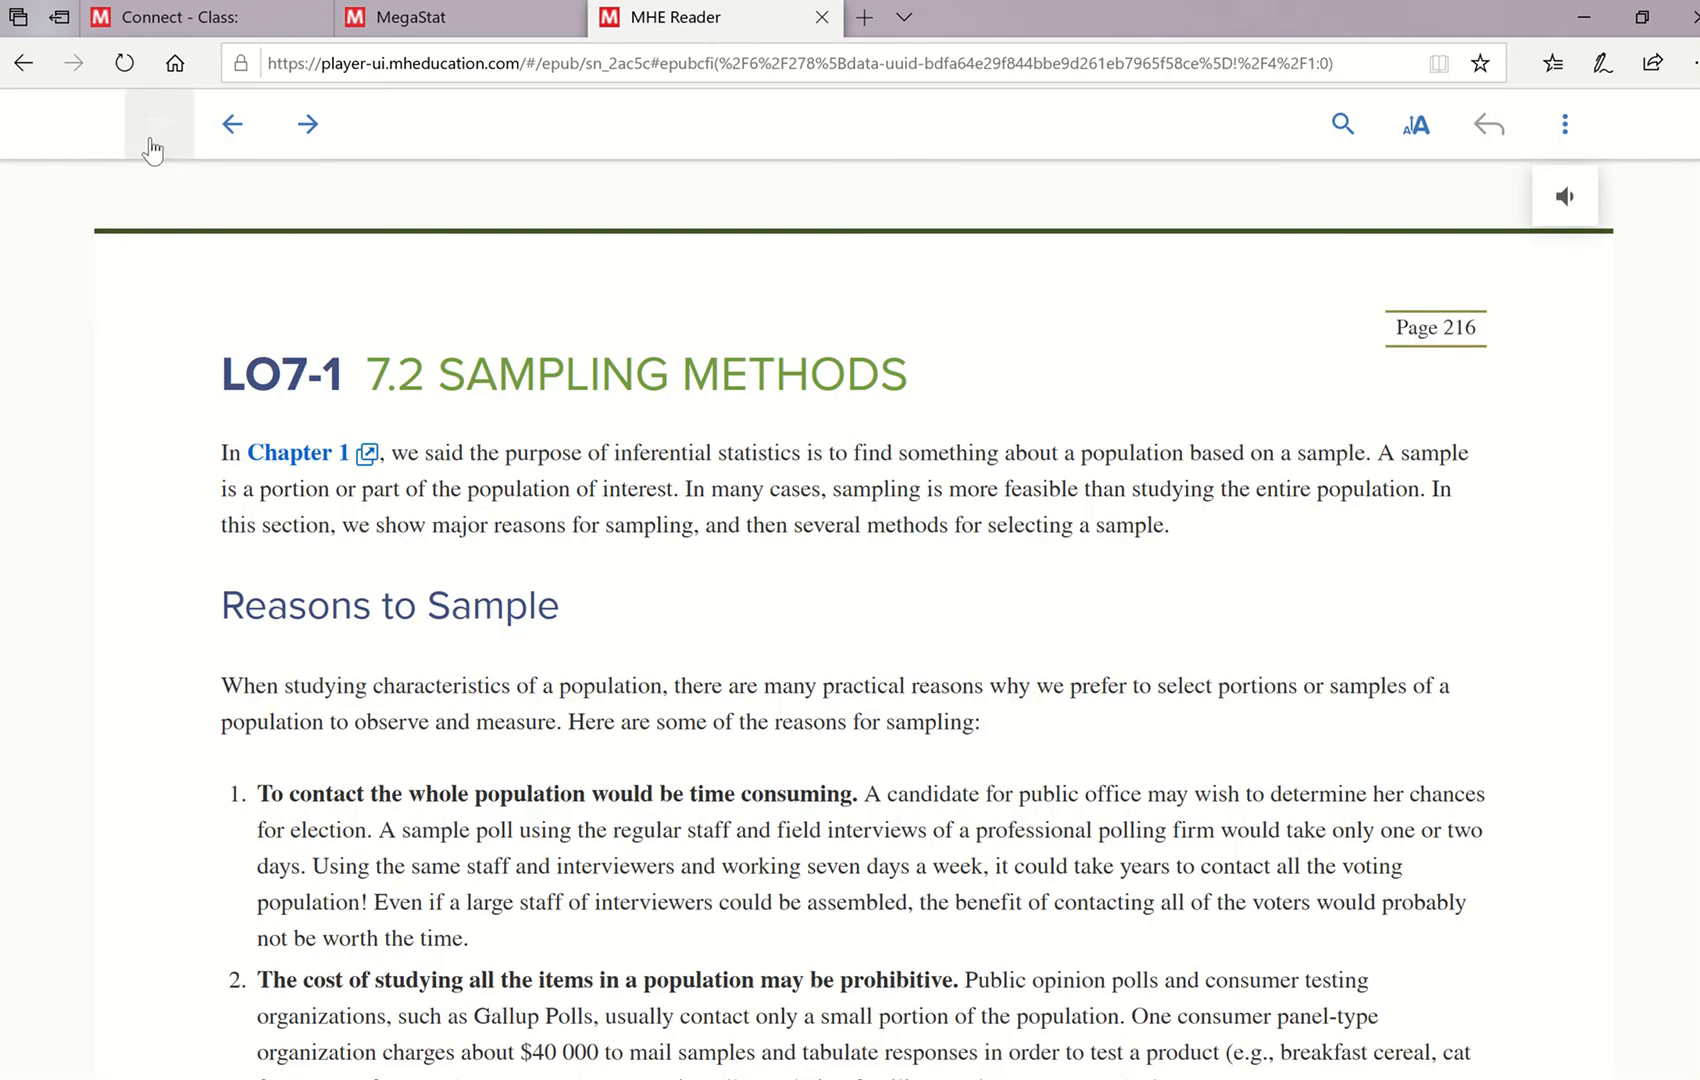
- Go to the opening page of Chapter 4: A Survey of Probability Concepts using the eBook's table of contents
click(153, 148)
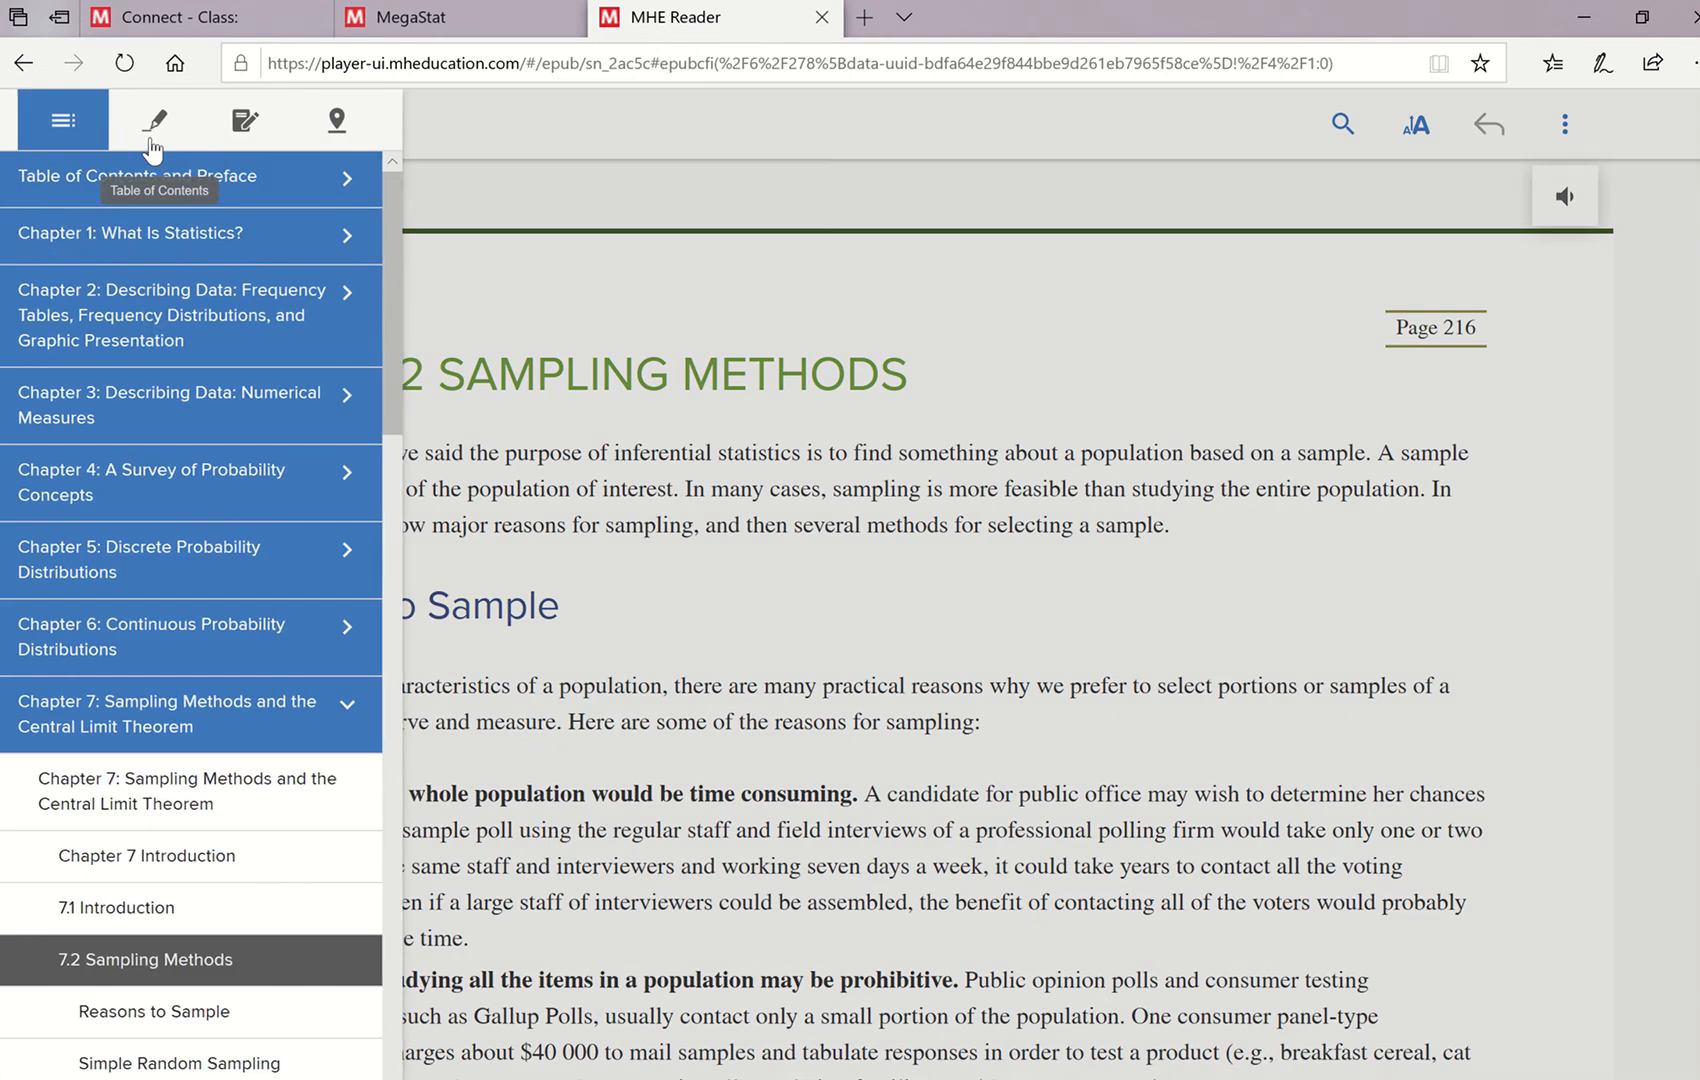
click(137, 488)
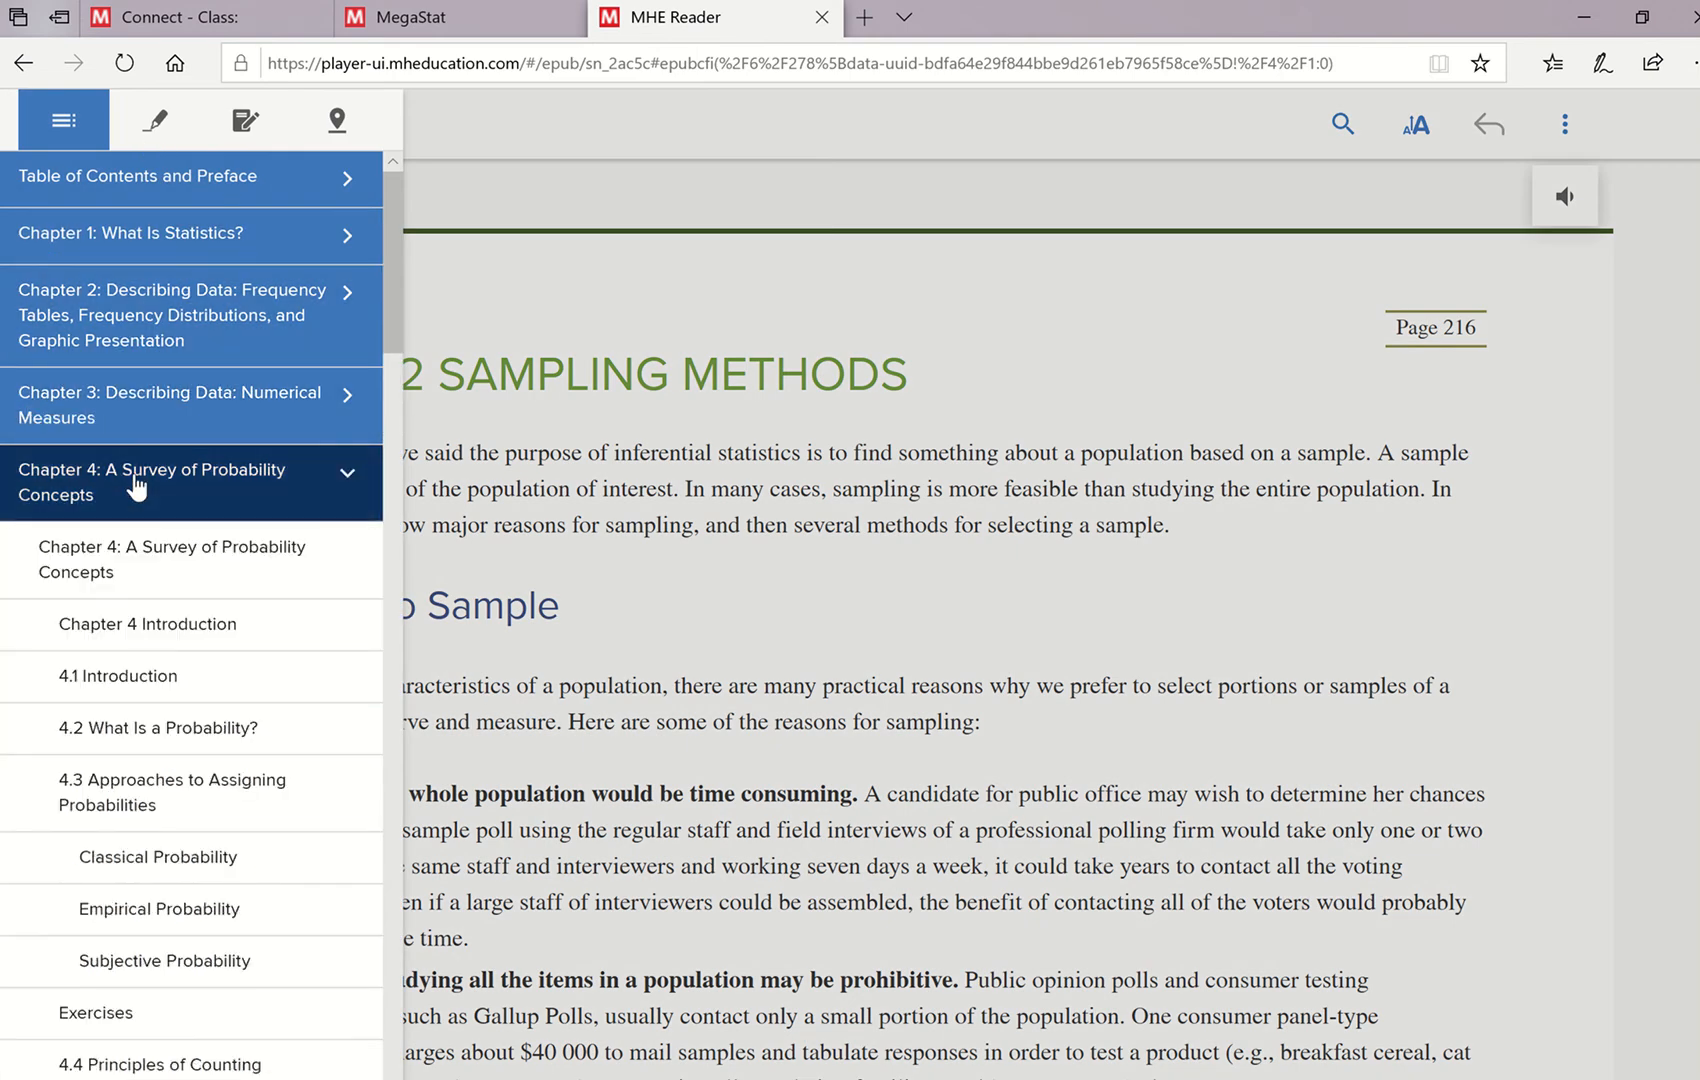
click(150, 495)
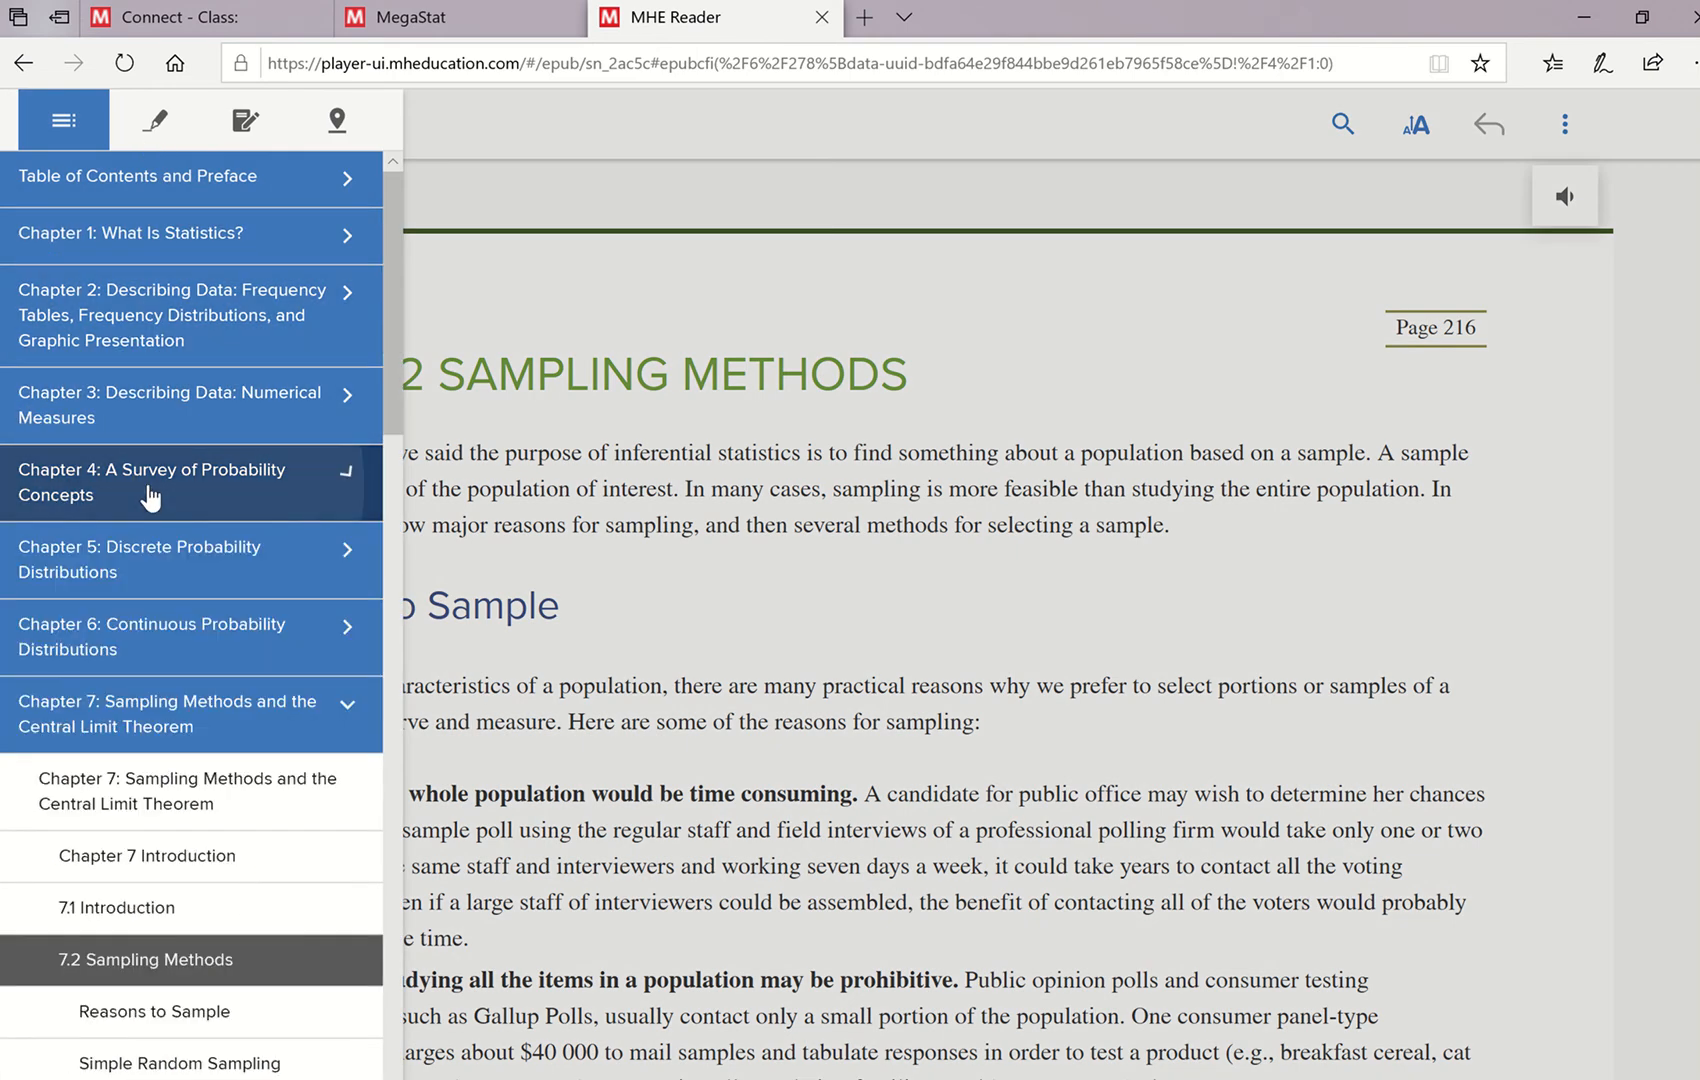
click(149, 494)
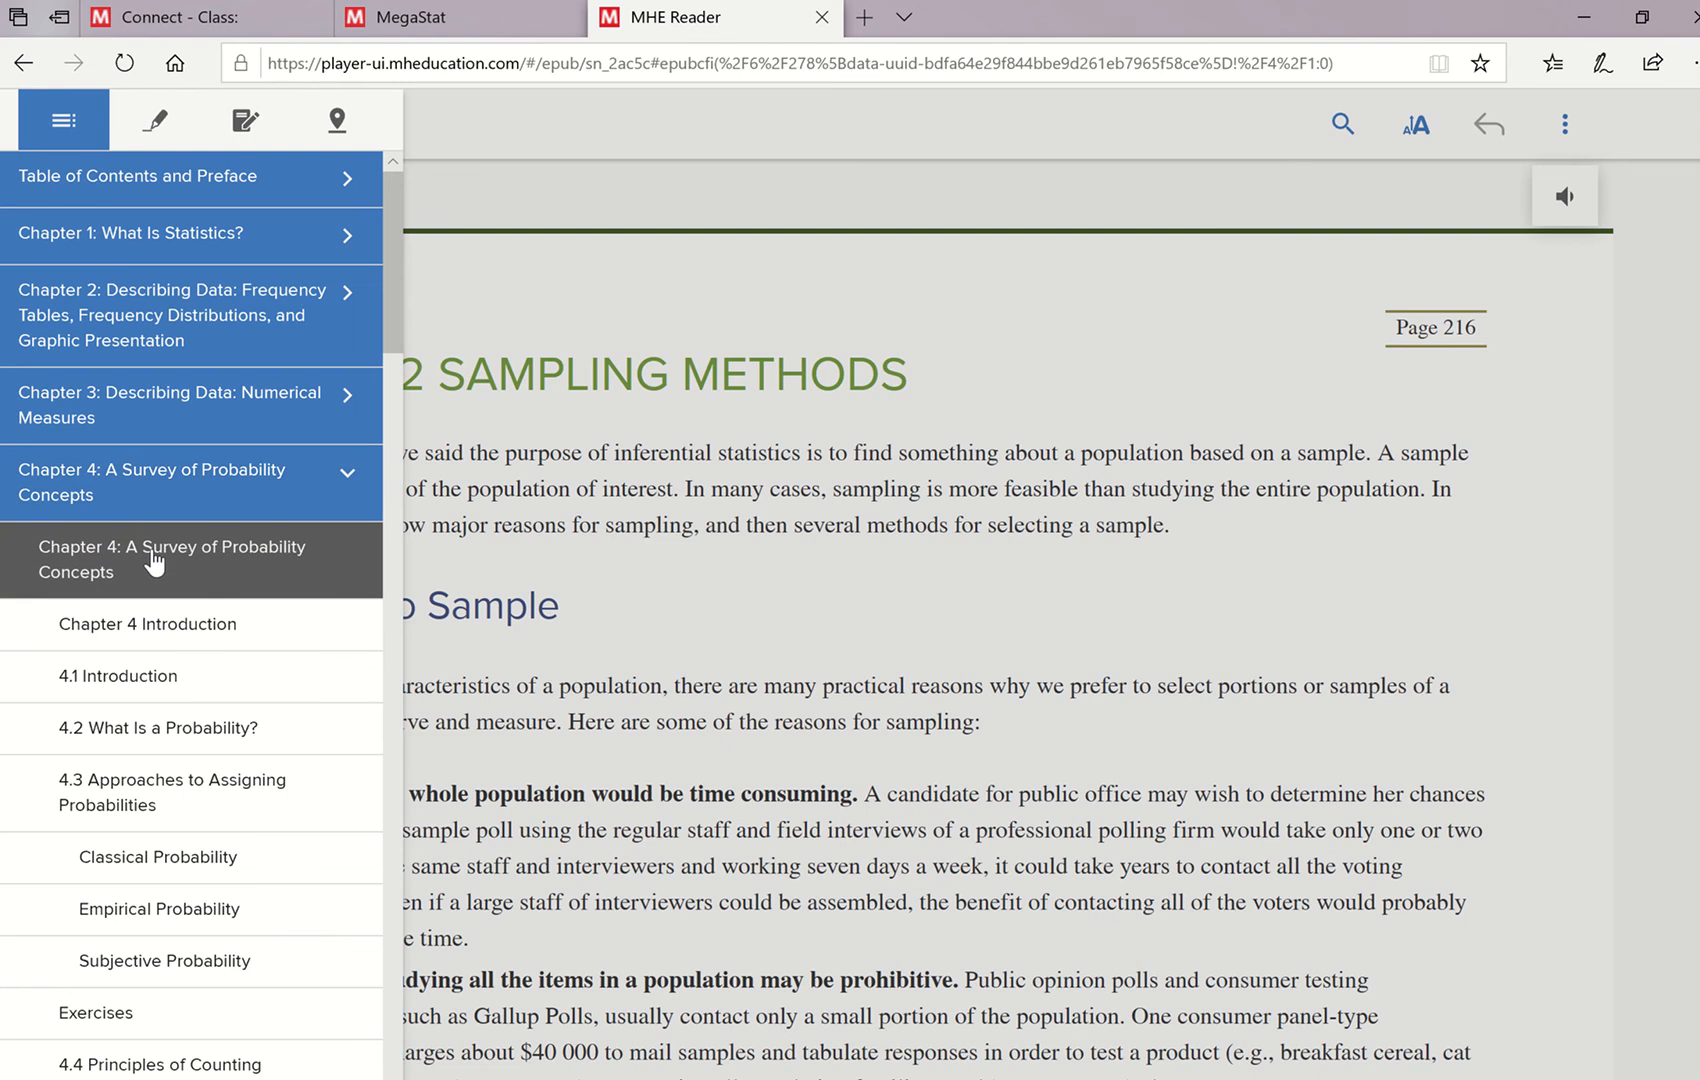
click(152, 562)
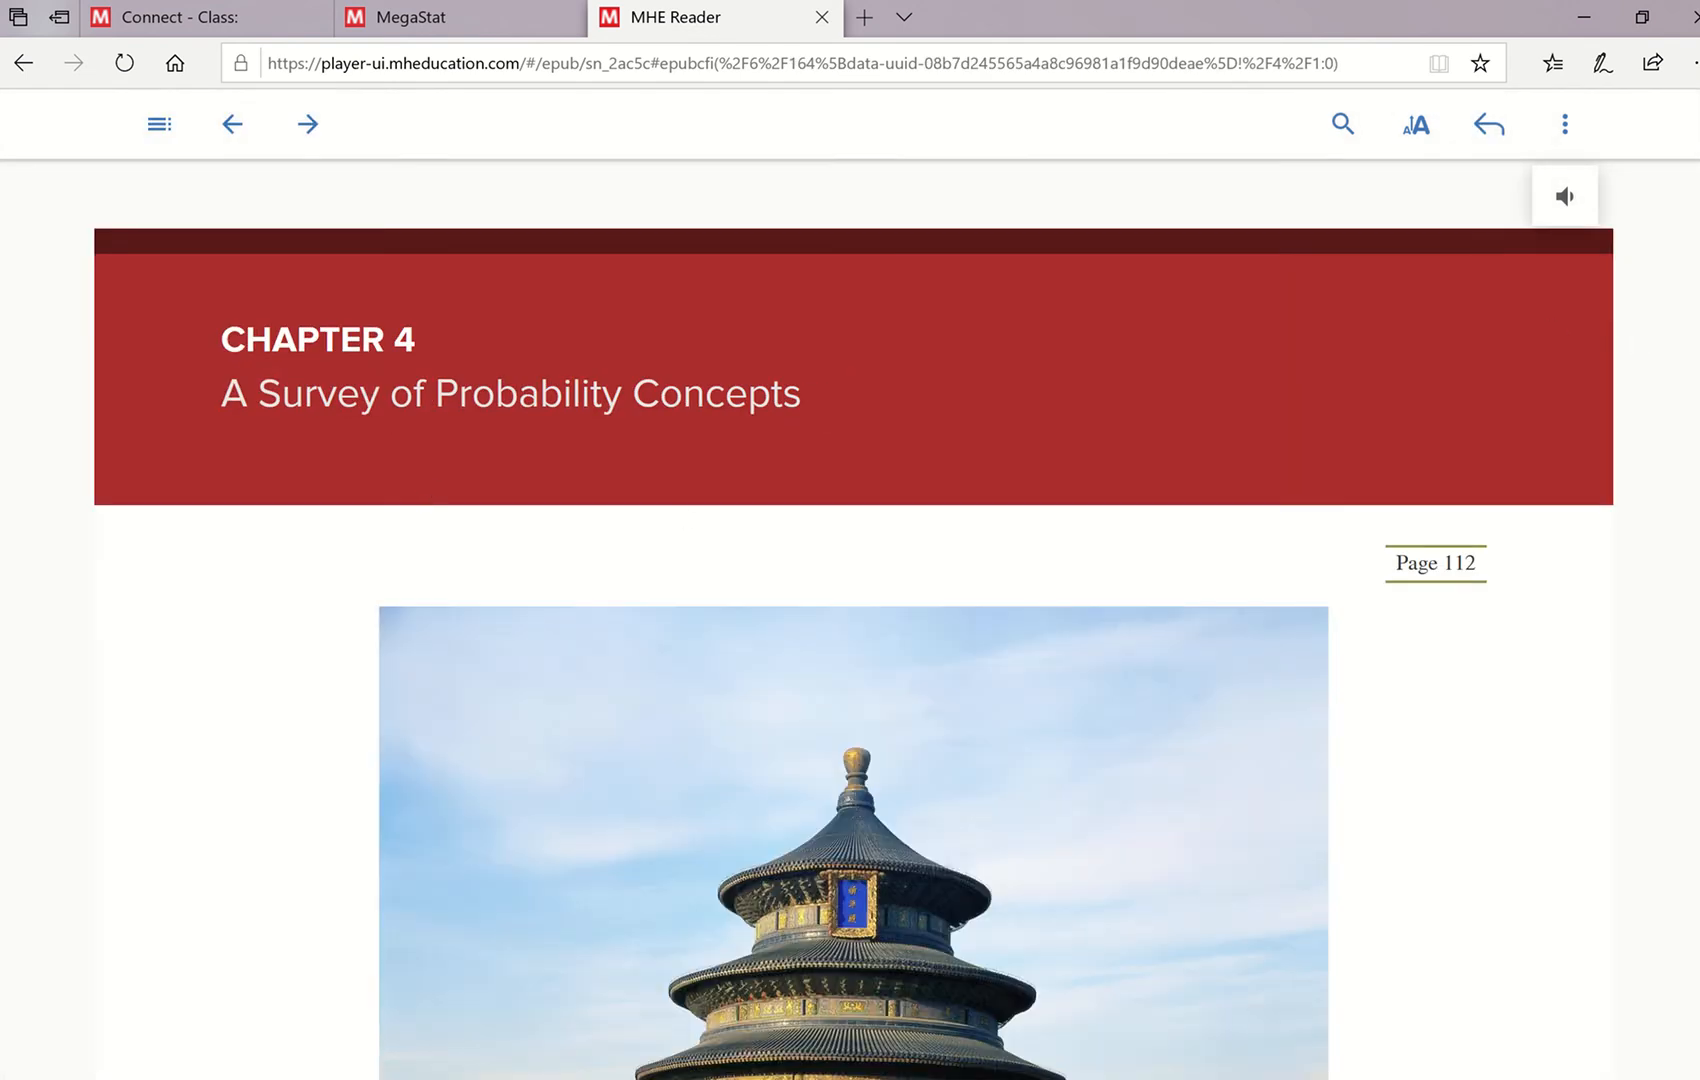
- Look up the first word of learning objective LO4-6 in Chapter 4, checking it against the MegaStat page's access instructions
scroll(868, 522, down, 10)
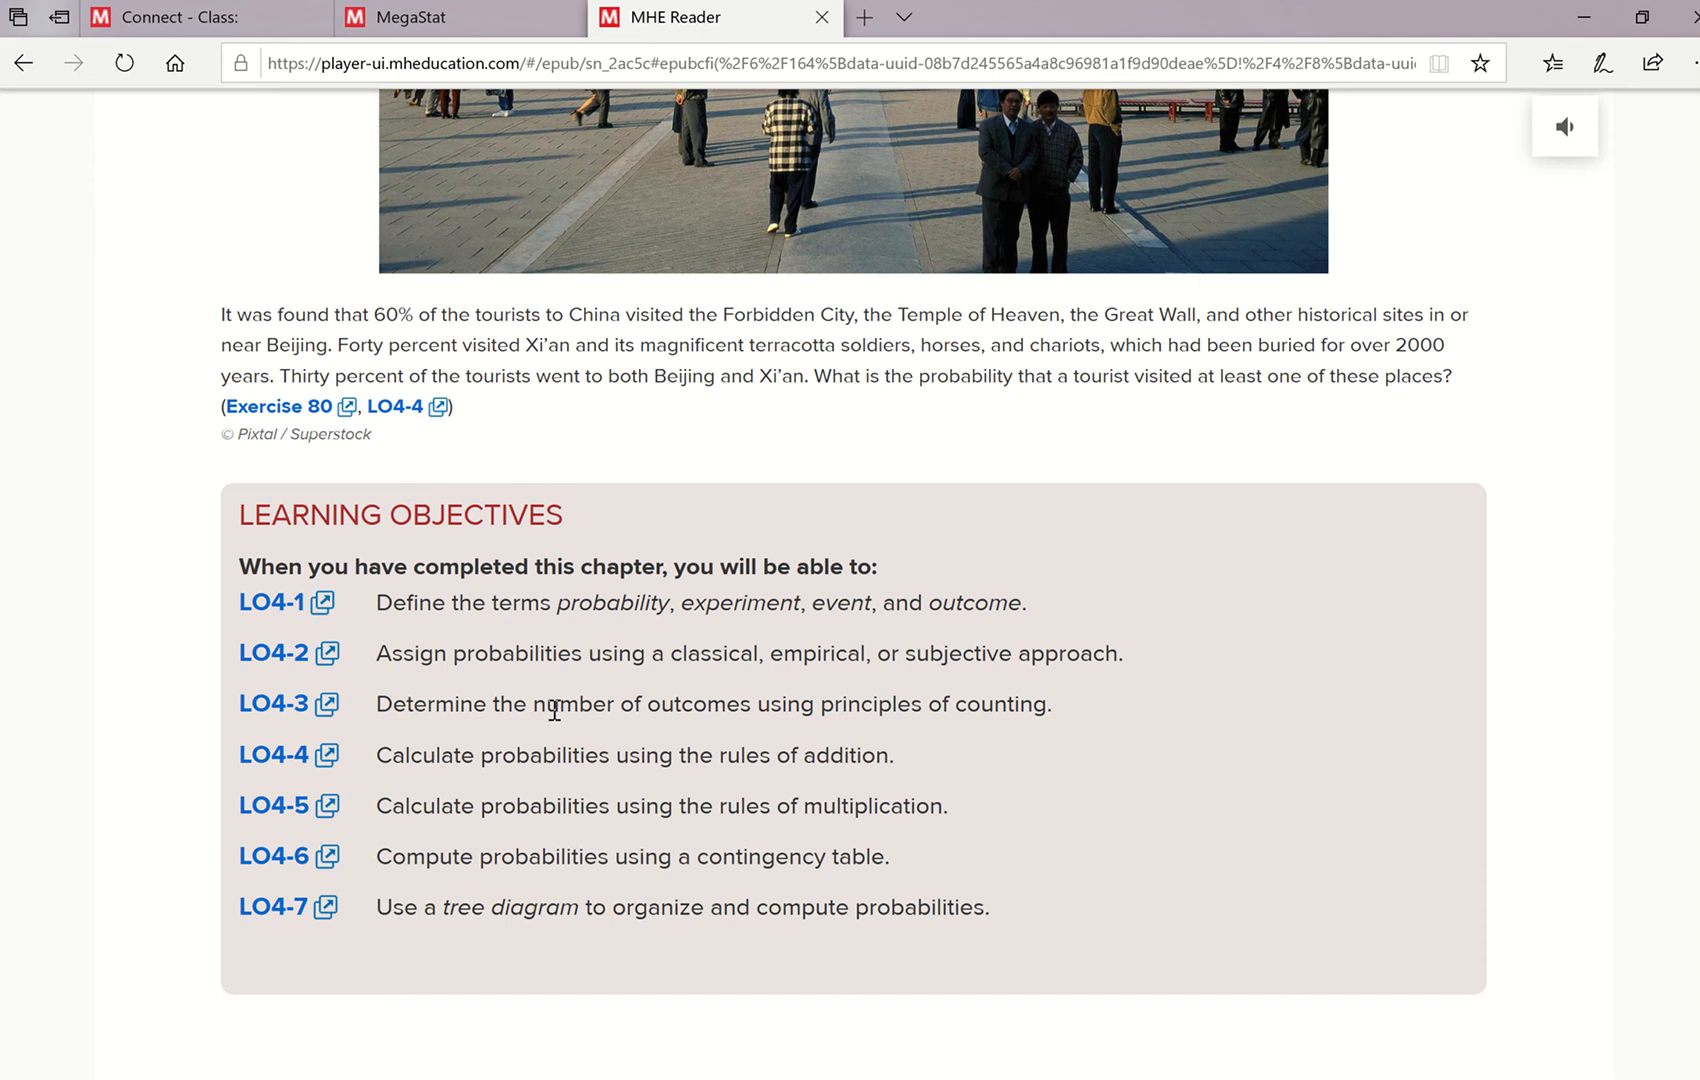
click(268, 870)
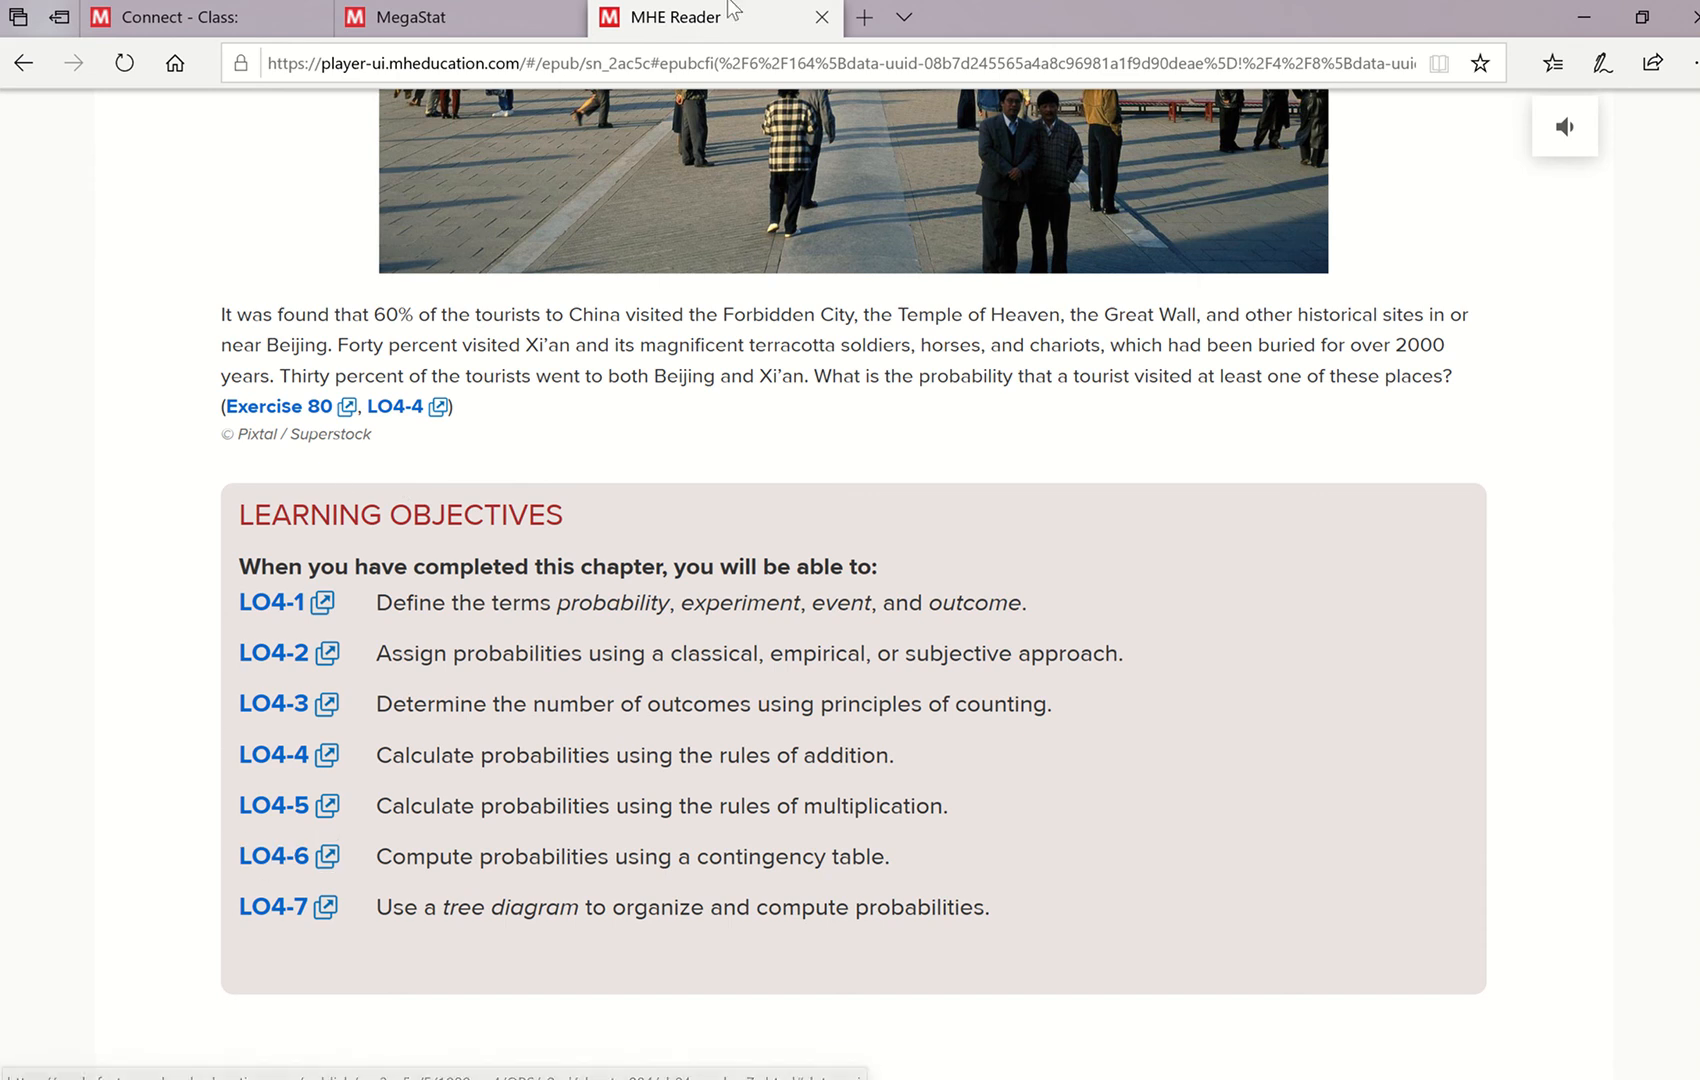
click(455, 20)
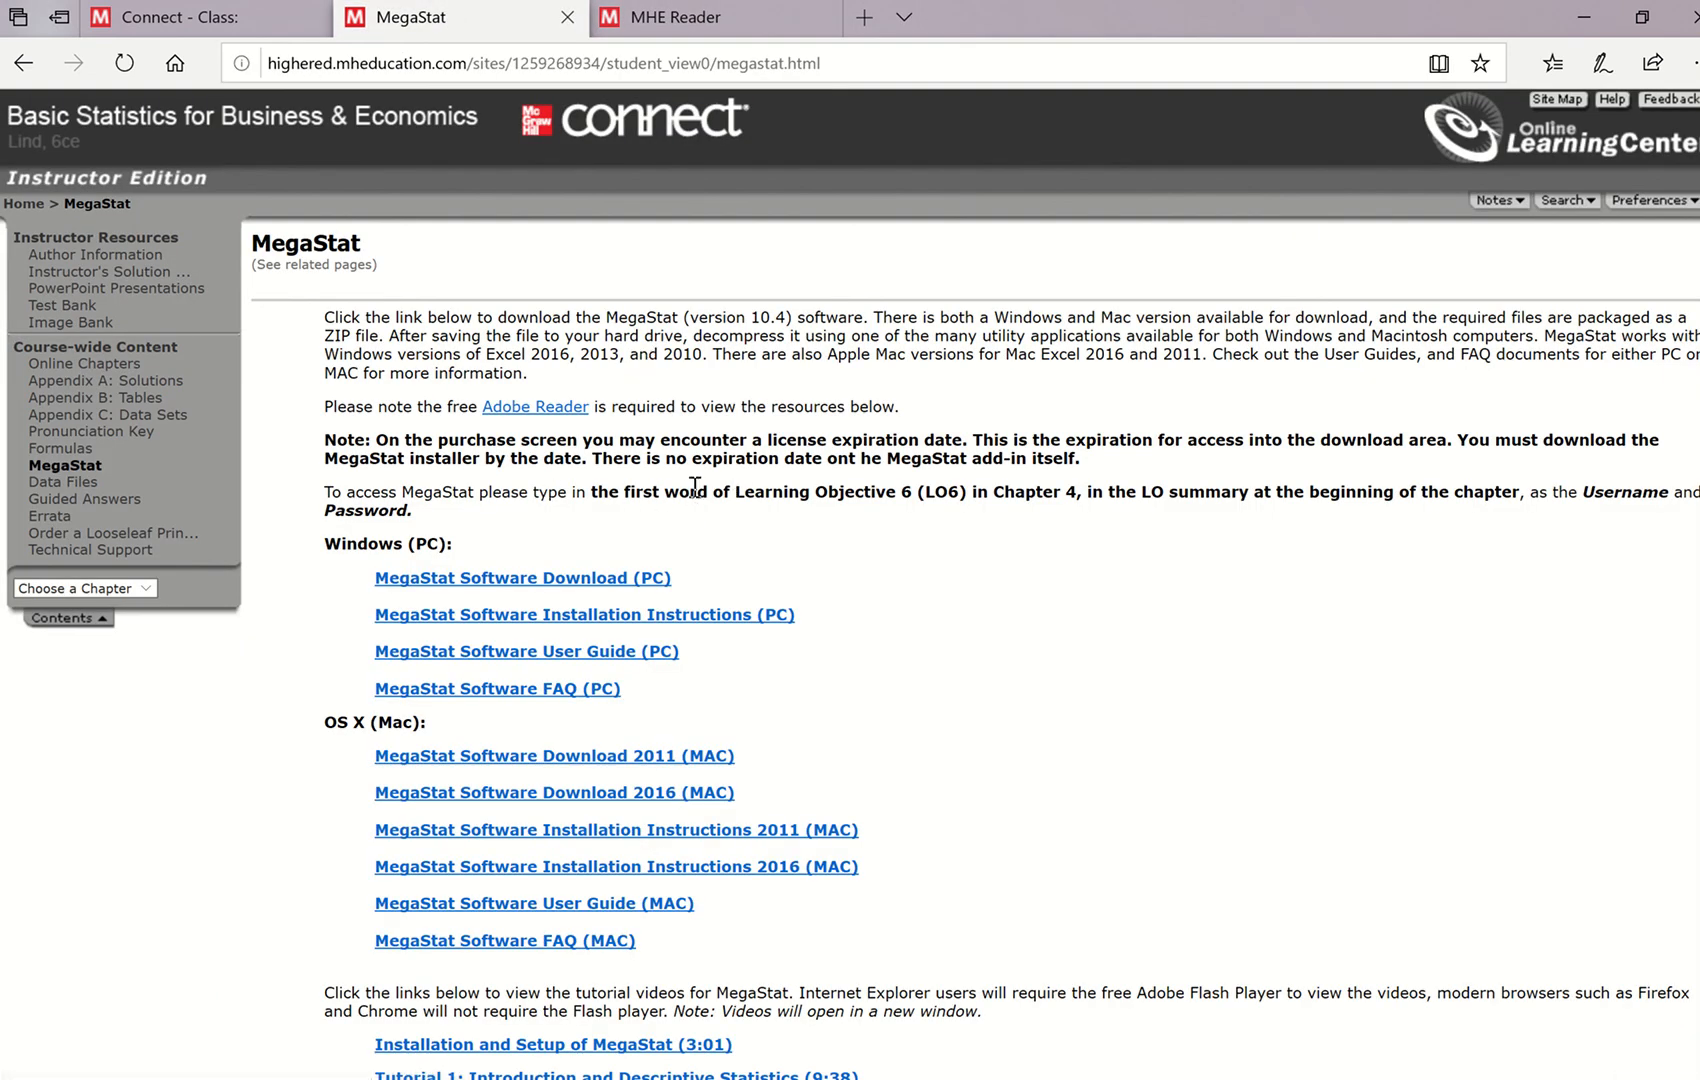
click(675, 22)
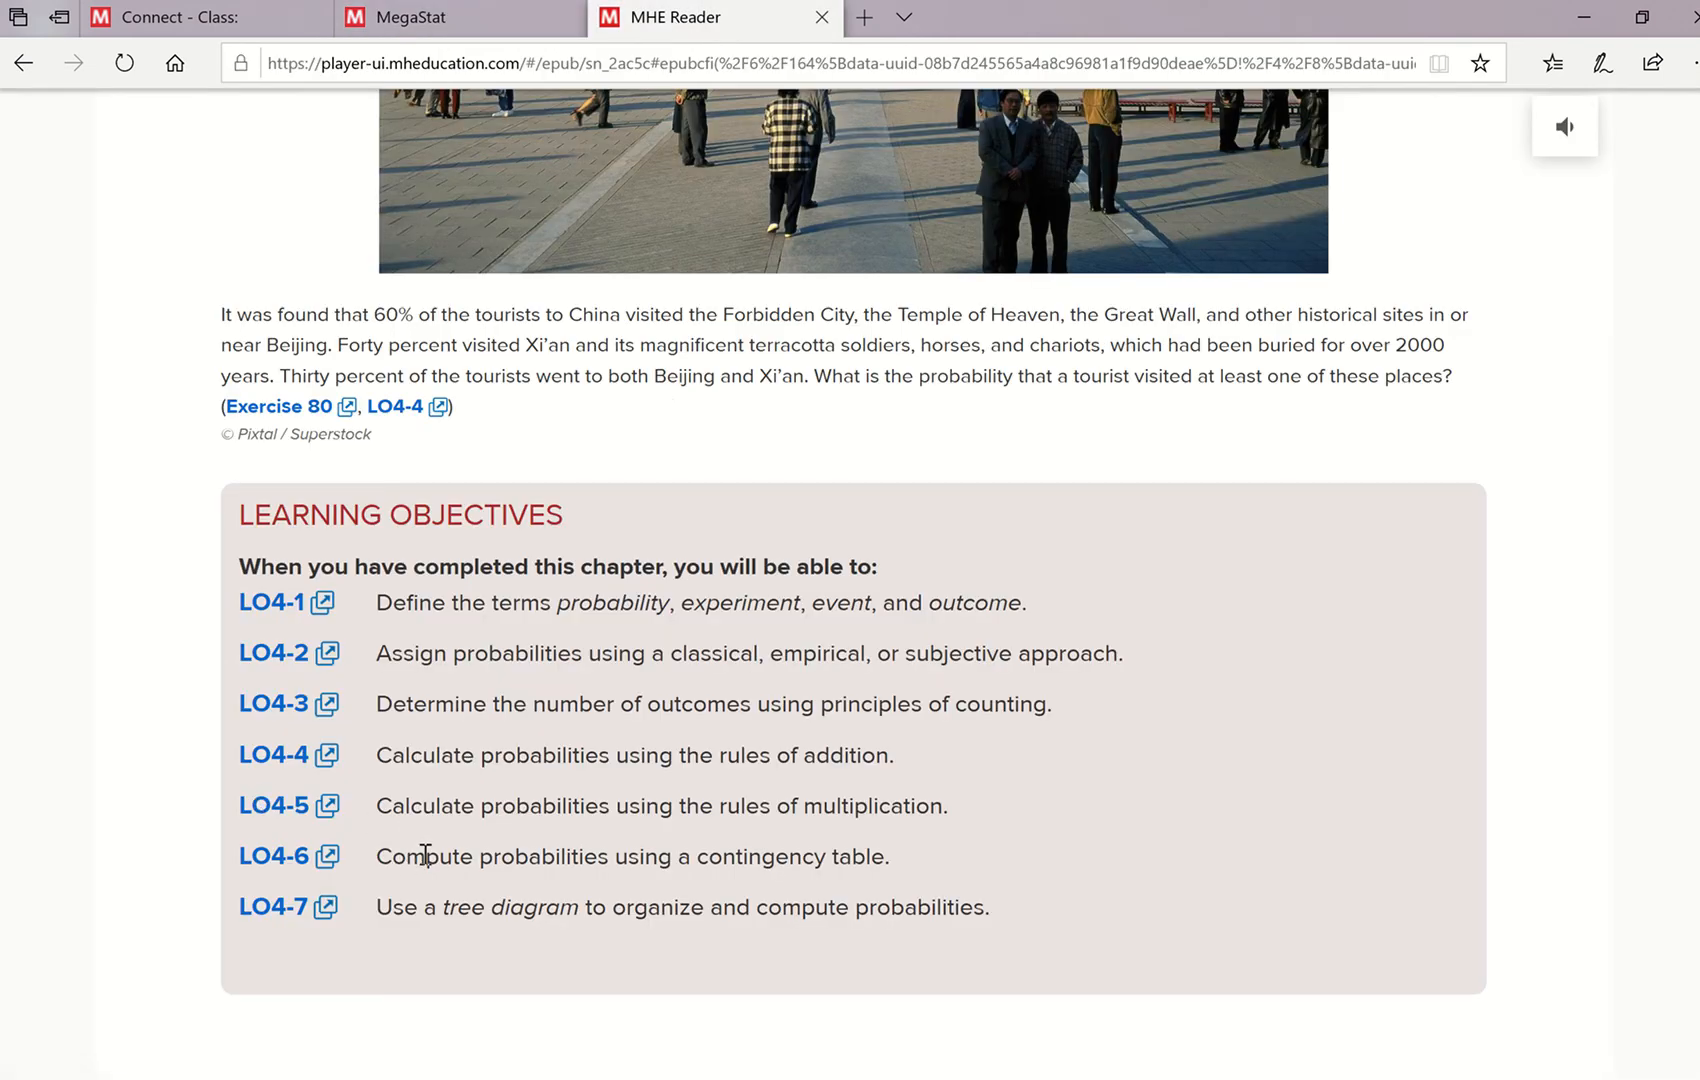
click(405, 17)
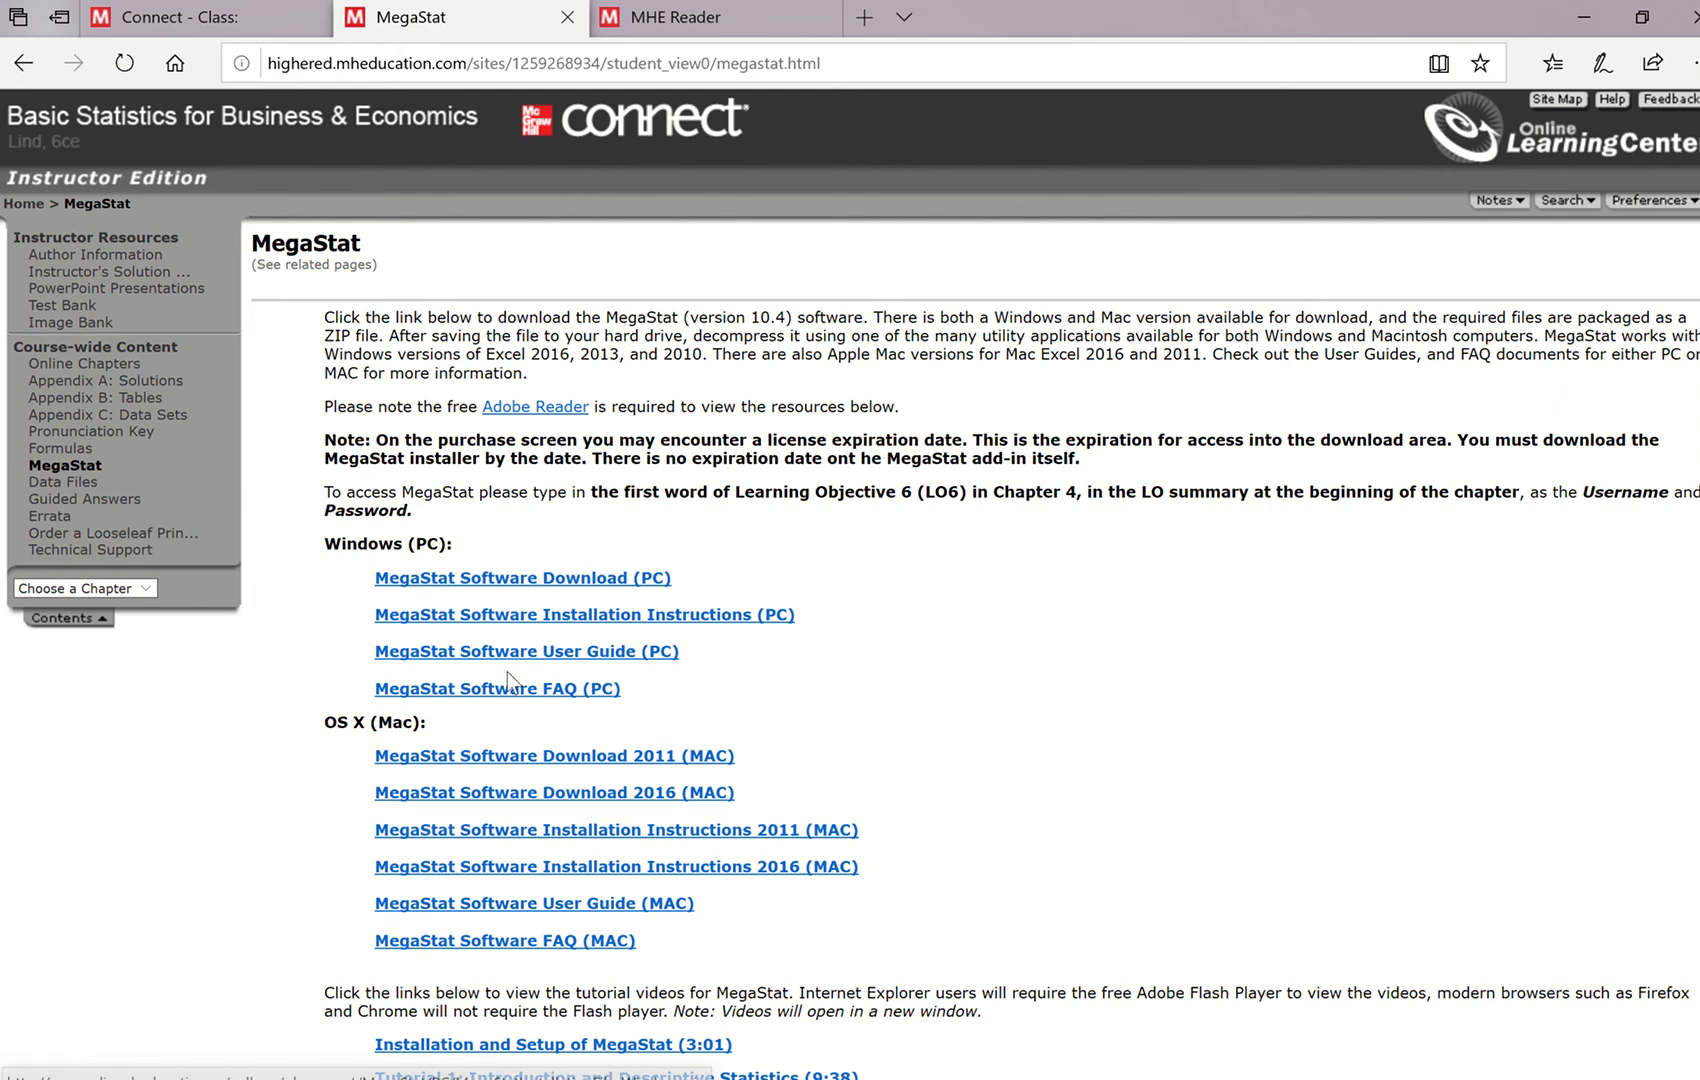
- Request the MegaStat Software Download (PC) and sign in to the server with the required user name and password
click(555, 580)
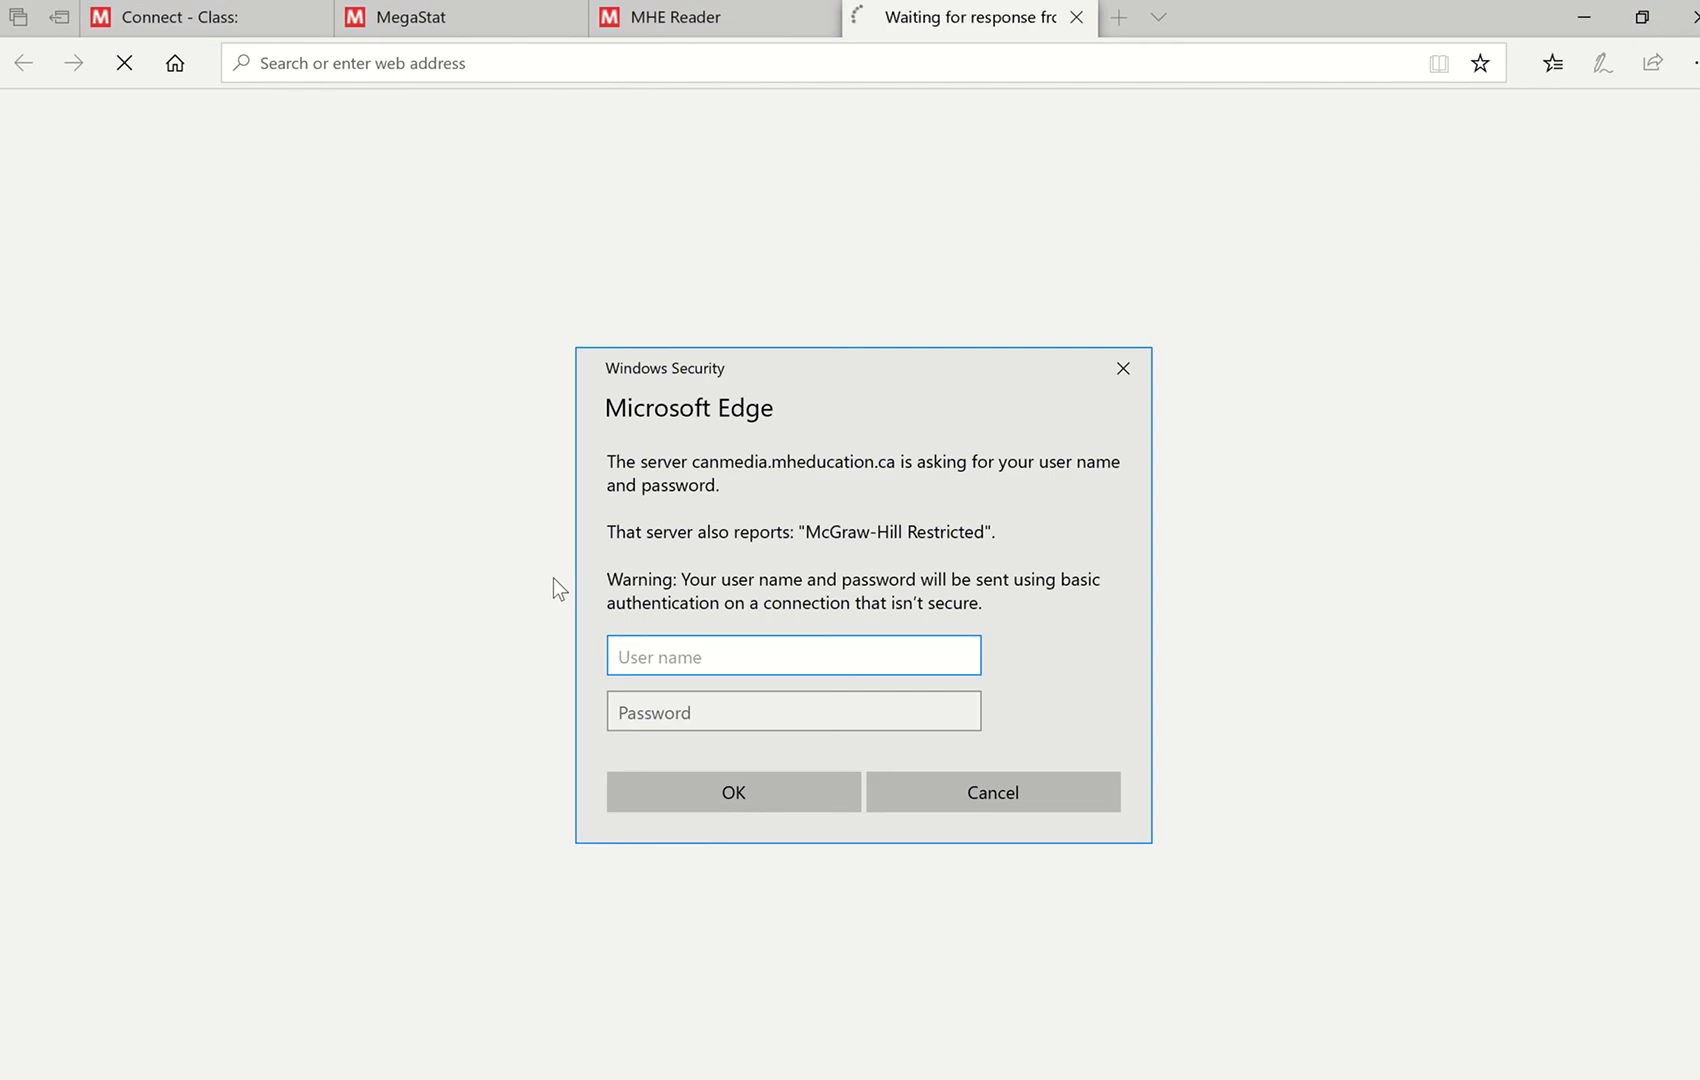
text(Compute)
click(622, 716)
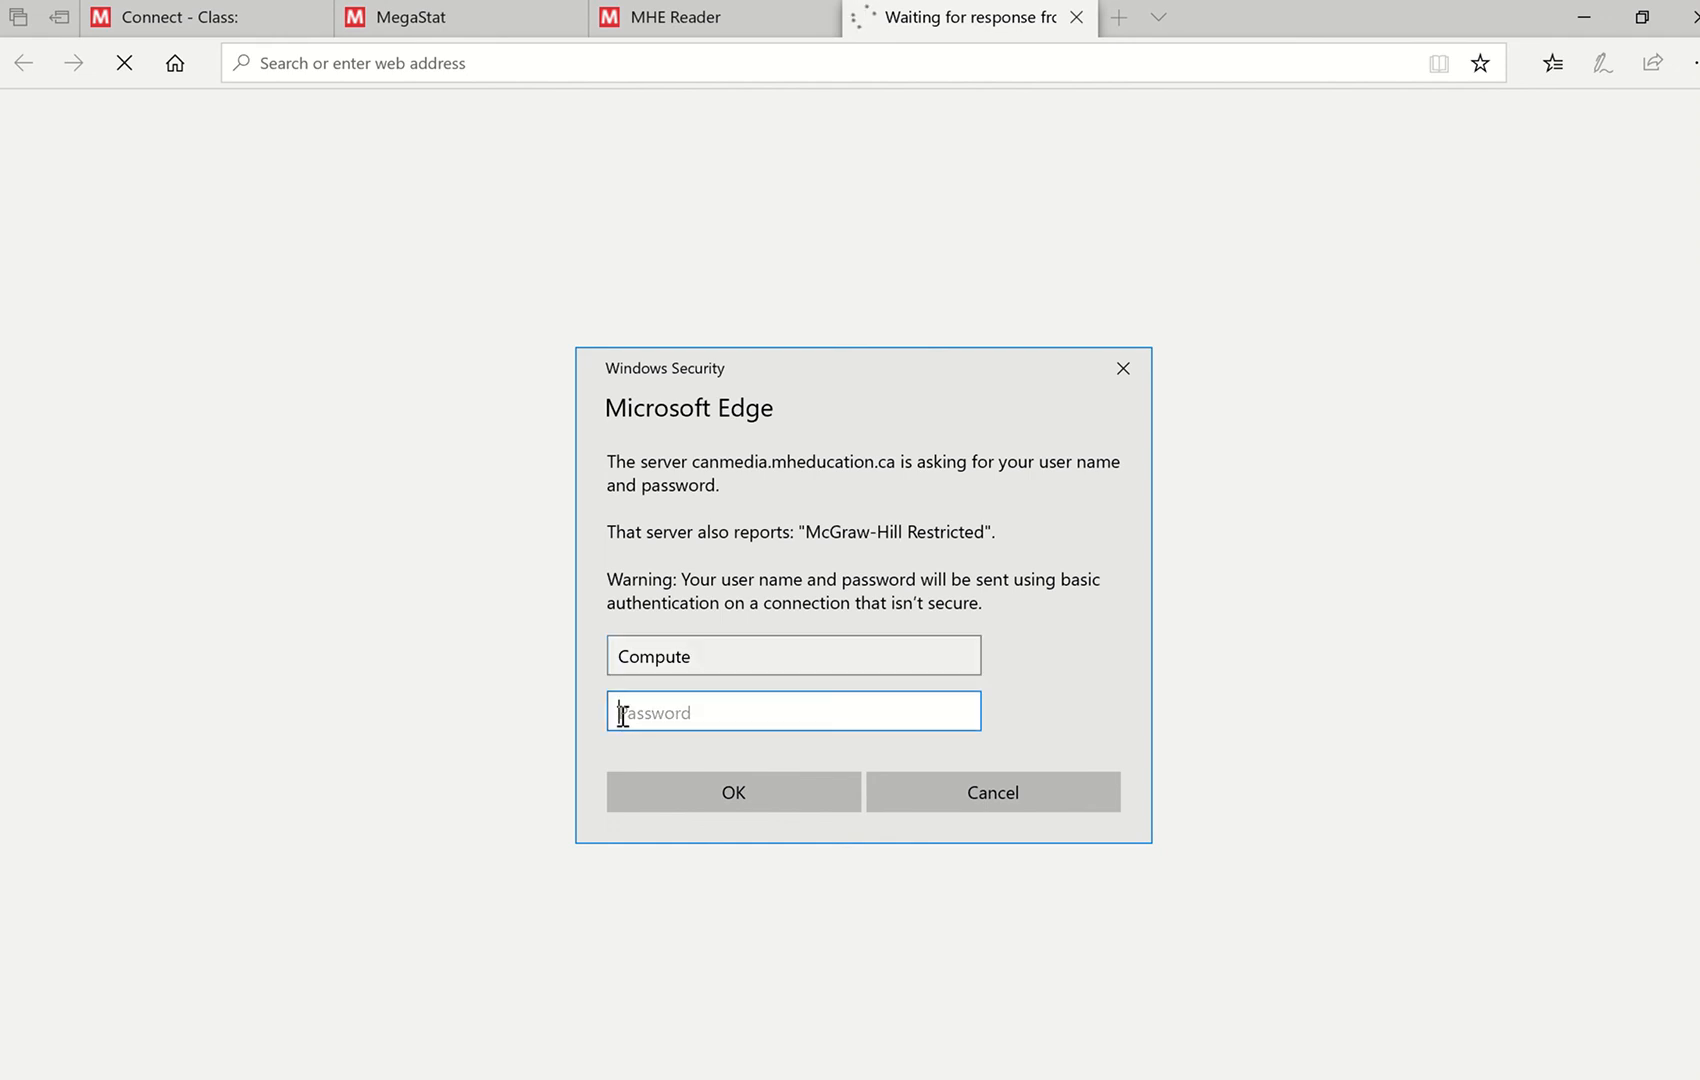
text(•••••••)
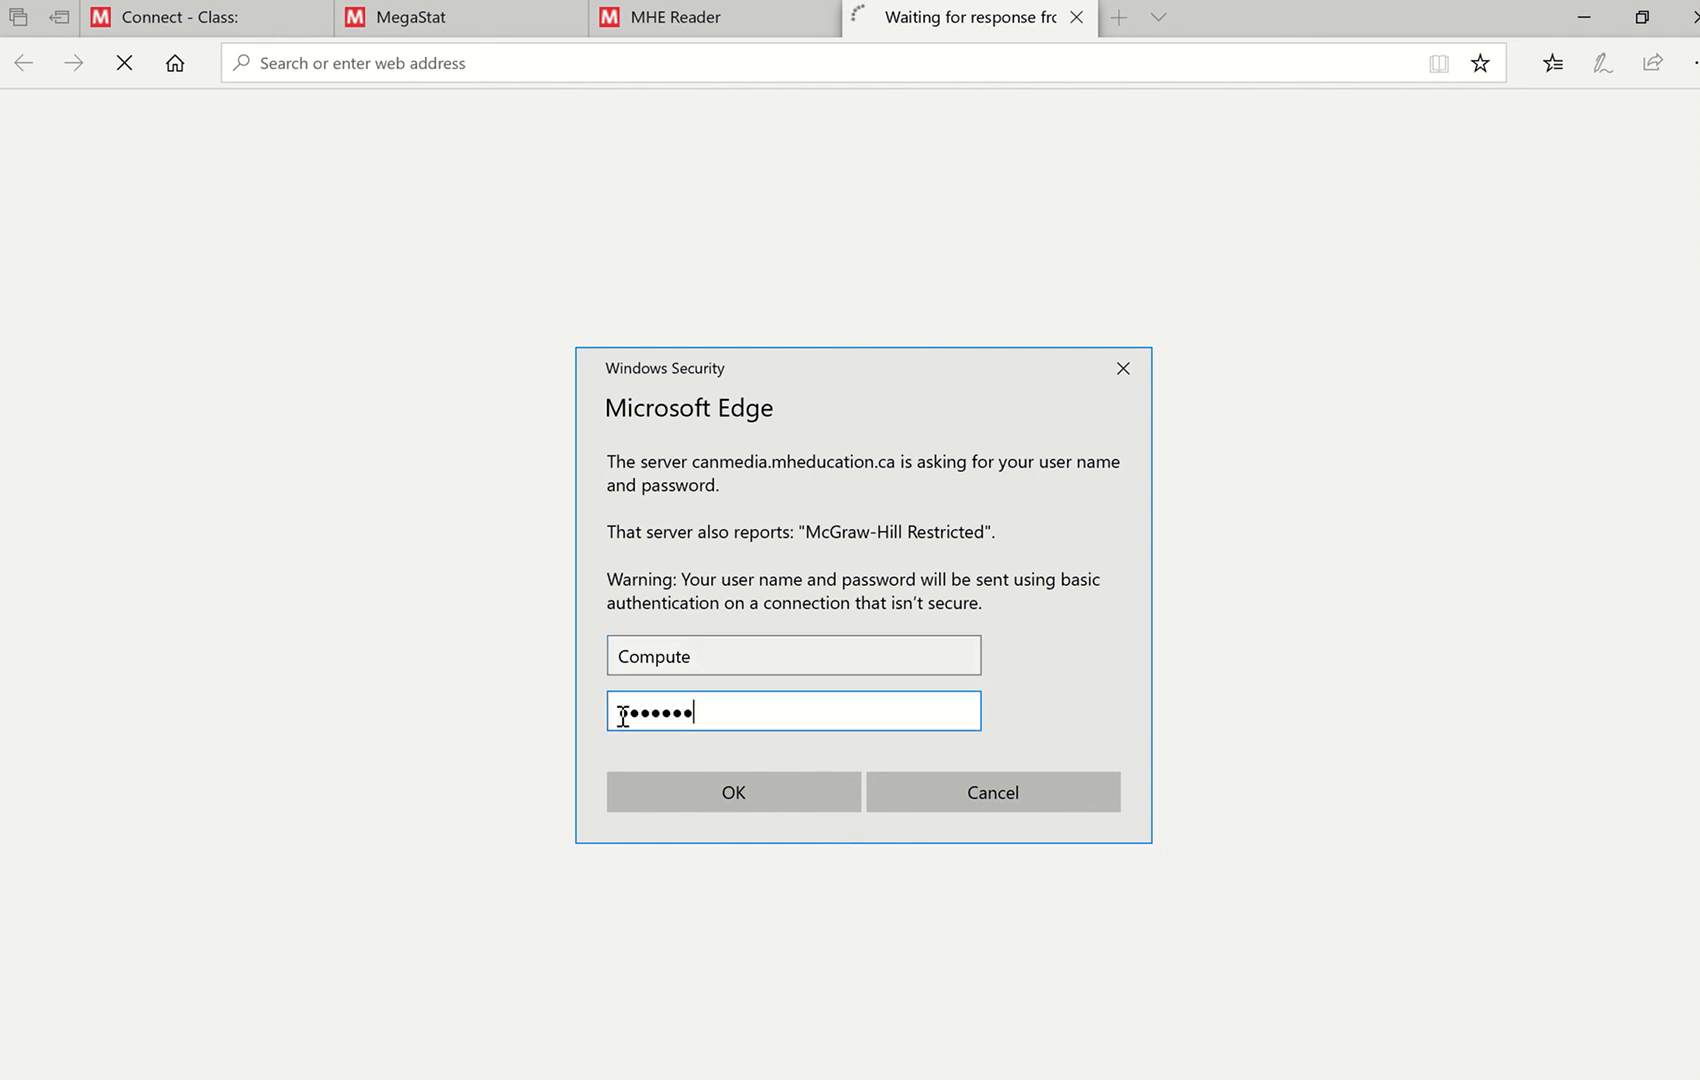
click(746, 809)
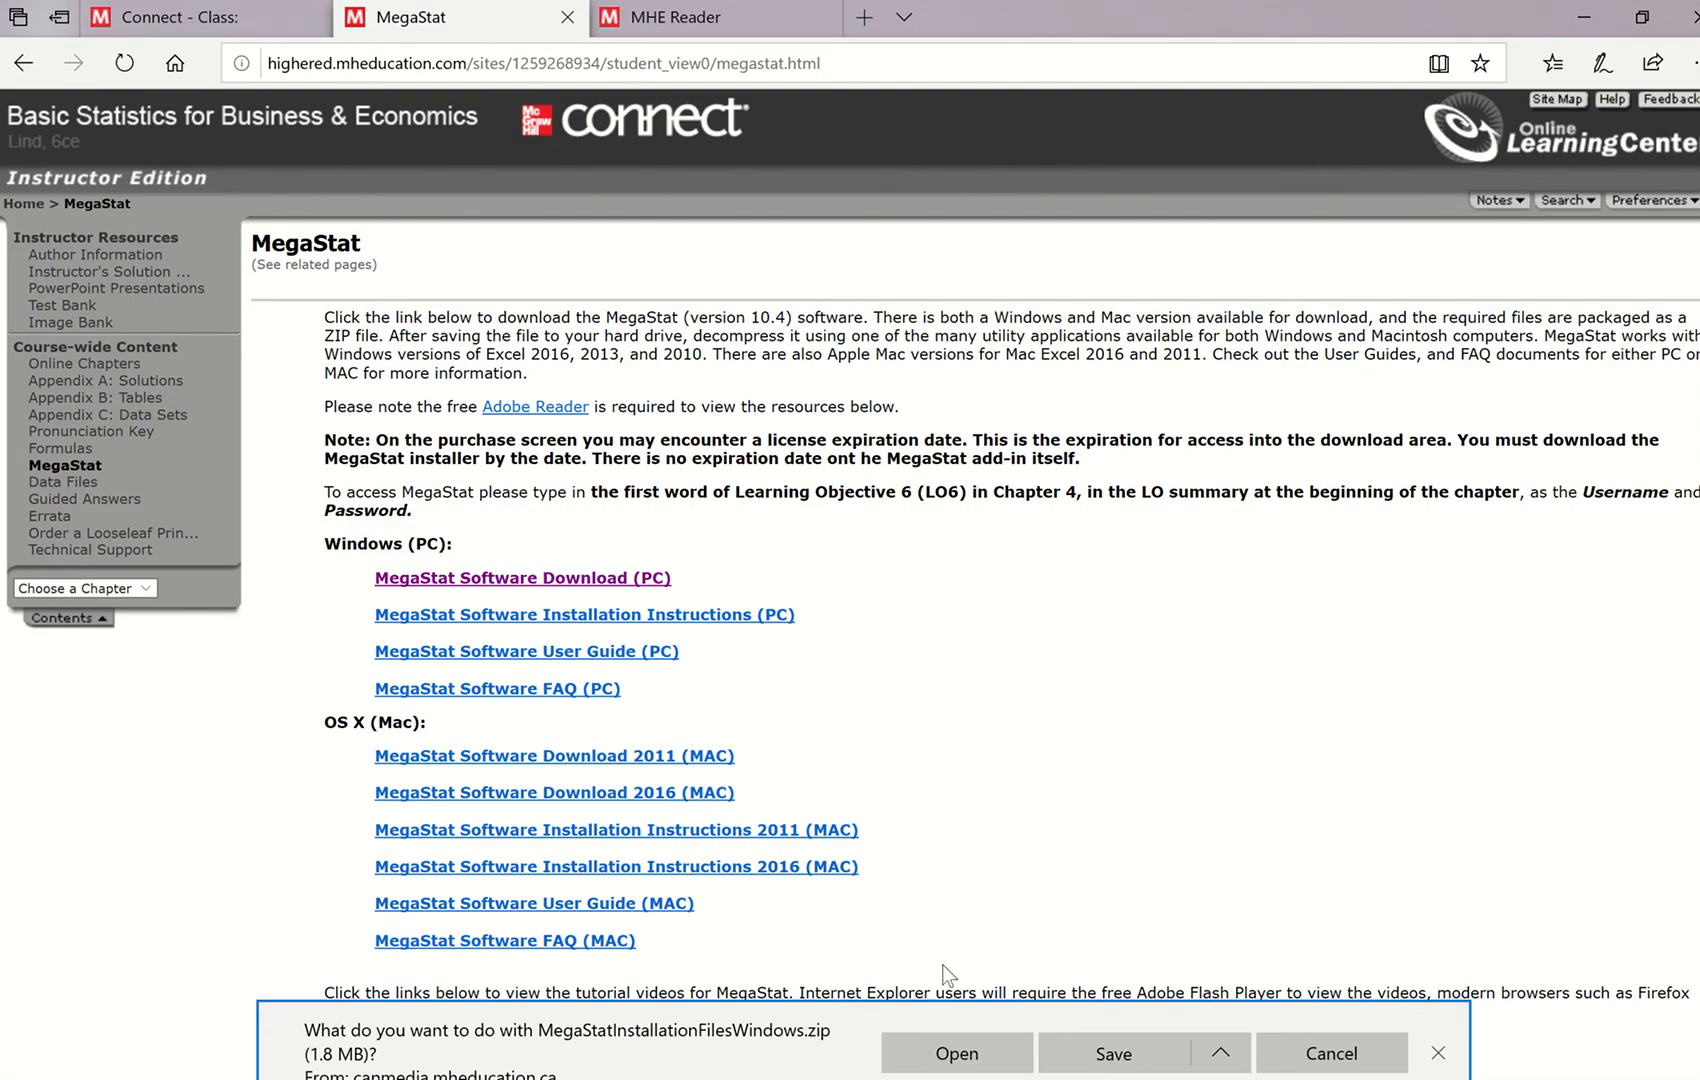
- Open MegaStatInstallationFilesWindows.zip and extract all of its files to the Documents folder
click(943, 1060)
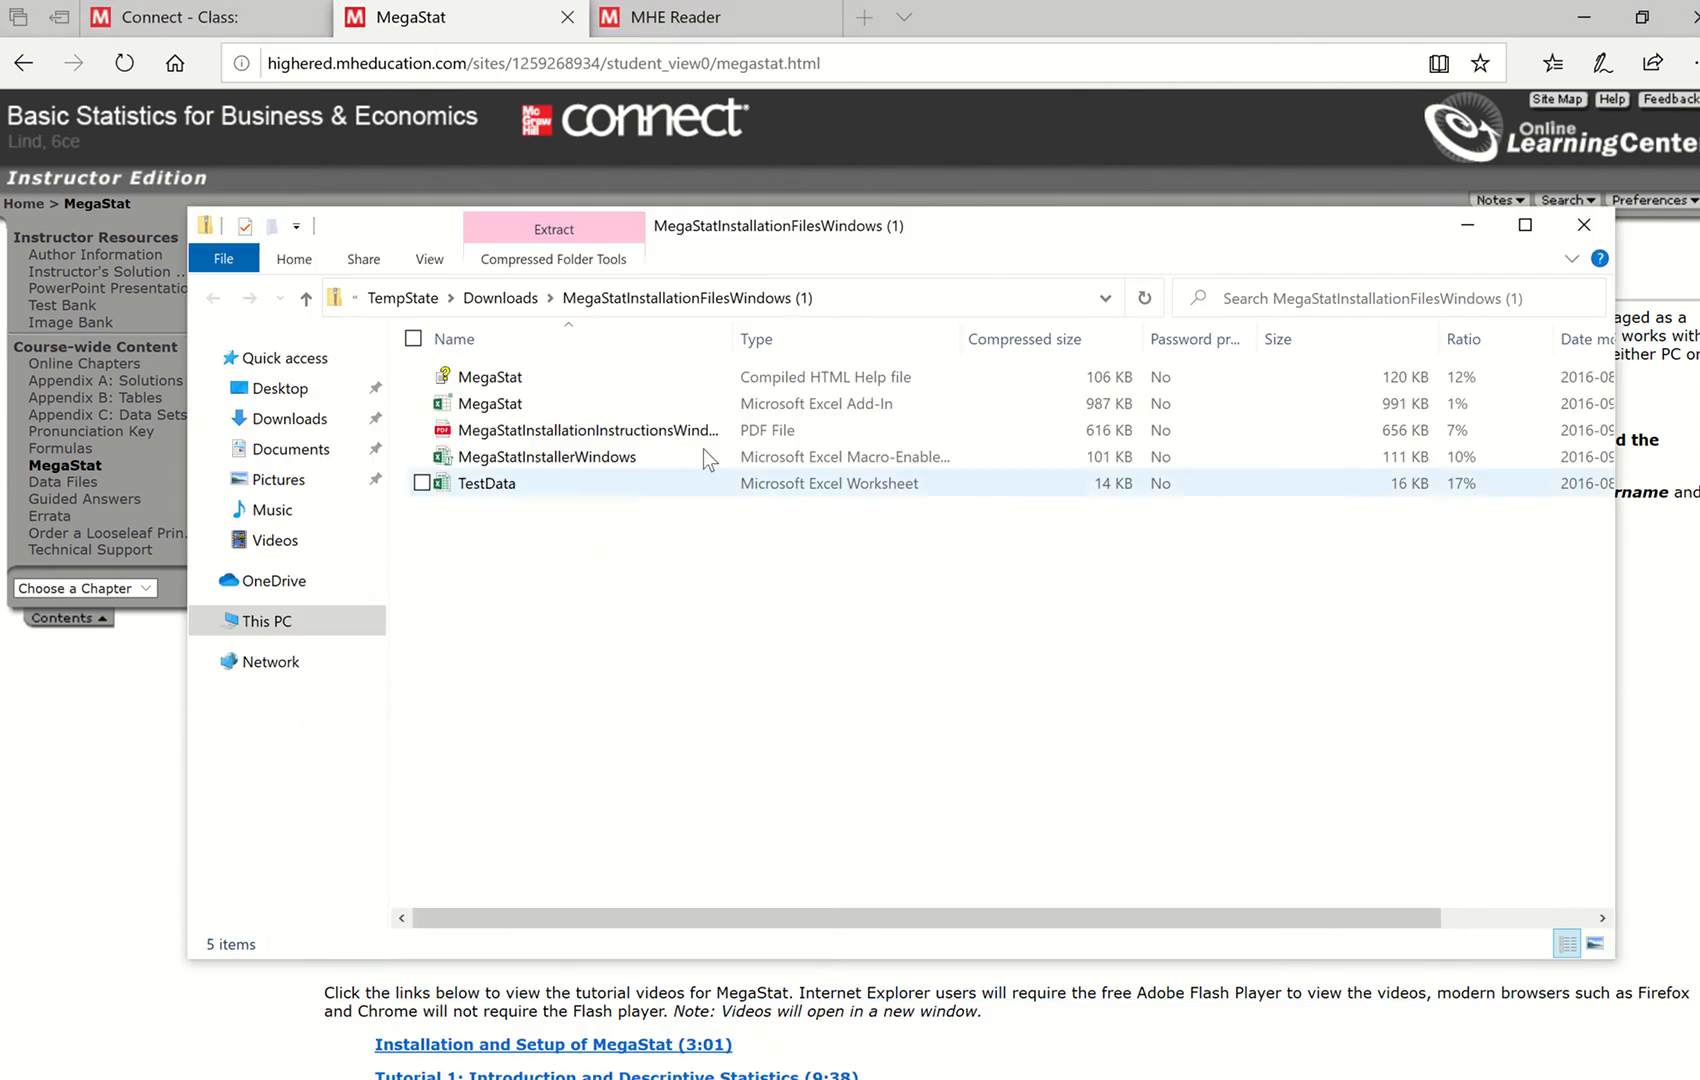
click(531, 235)
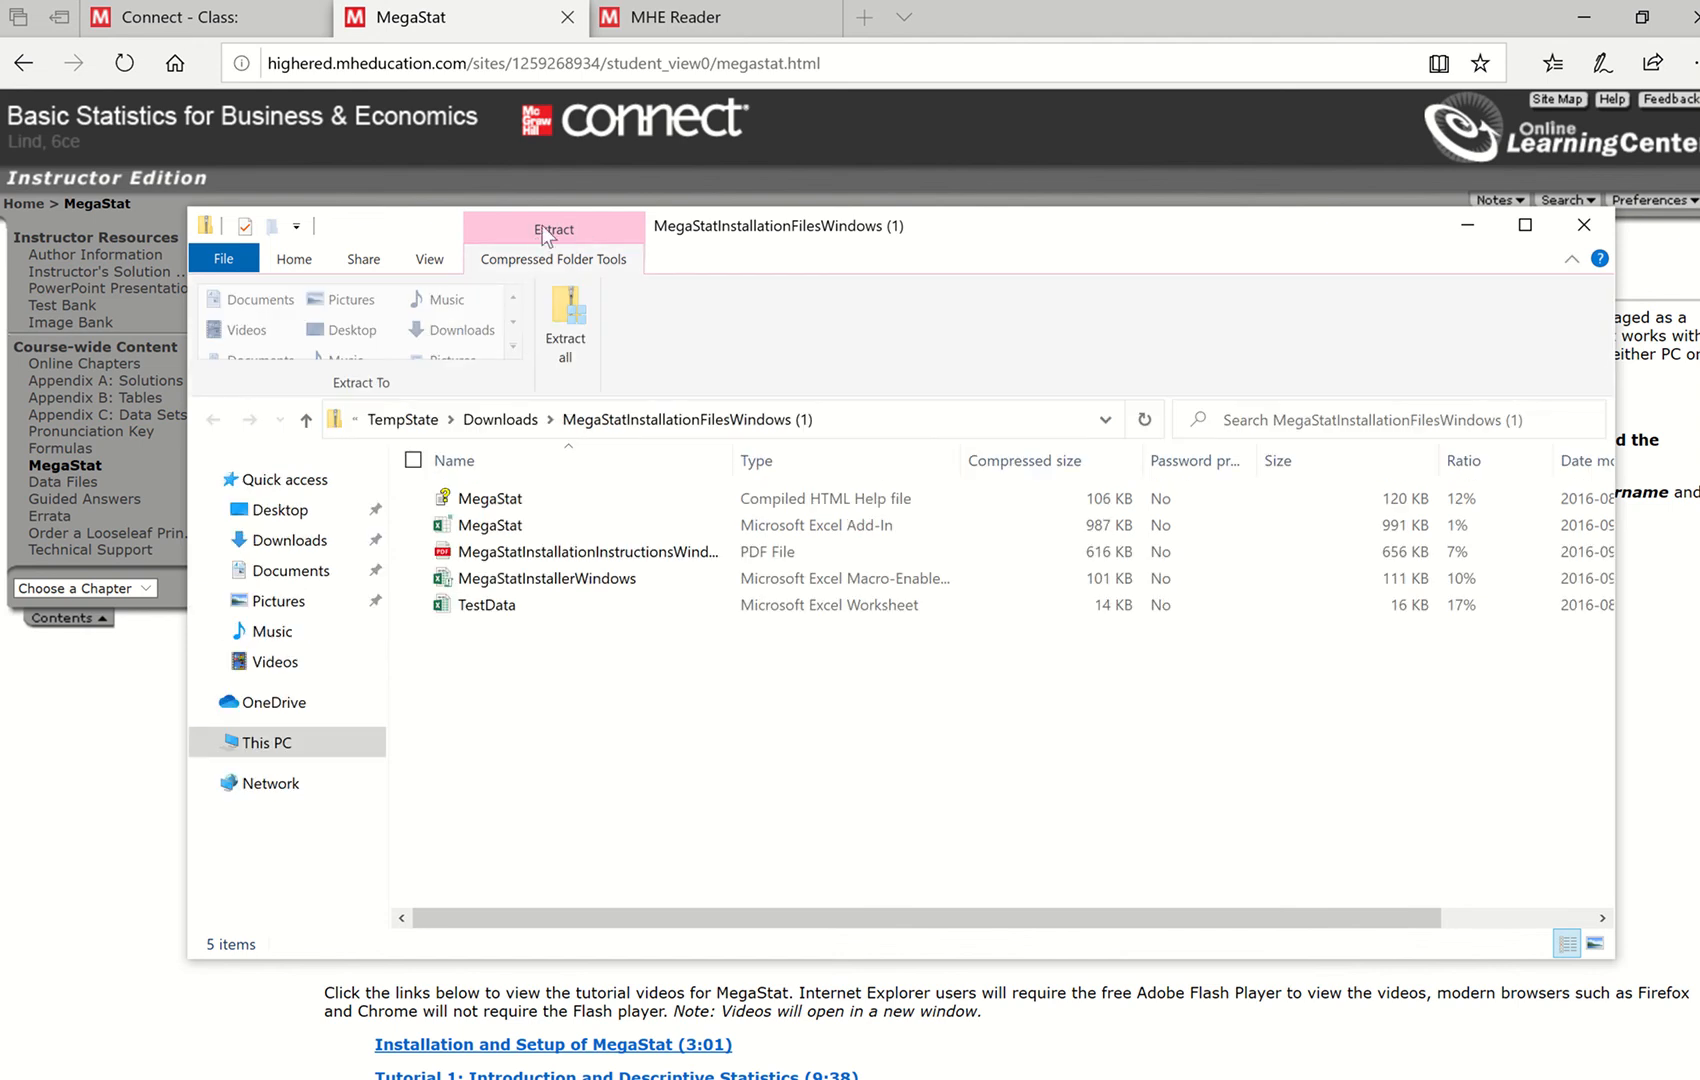
click(564, 313)
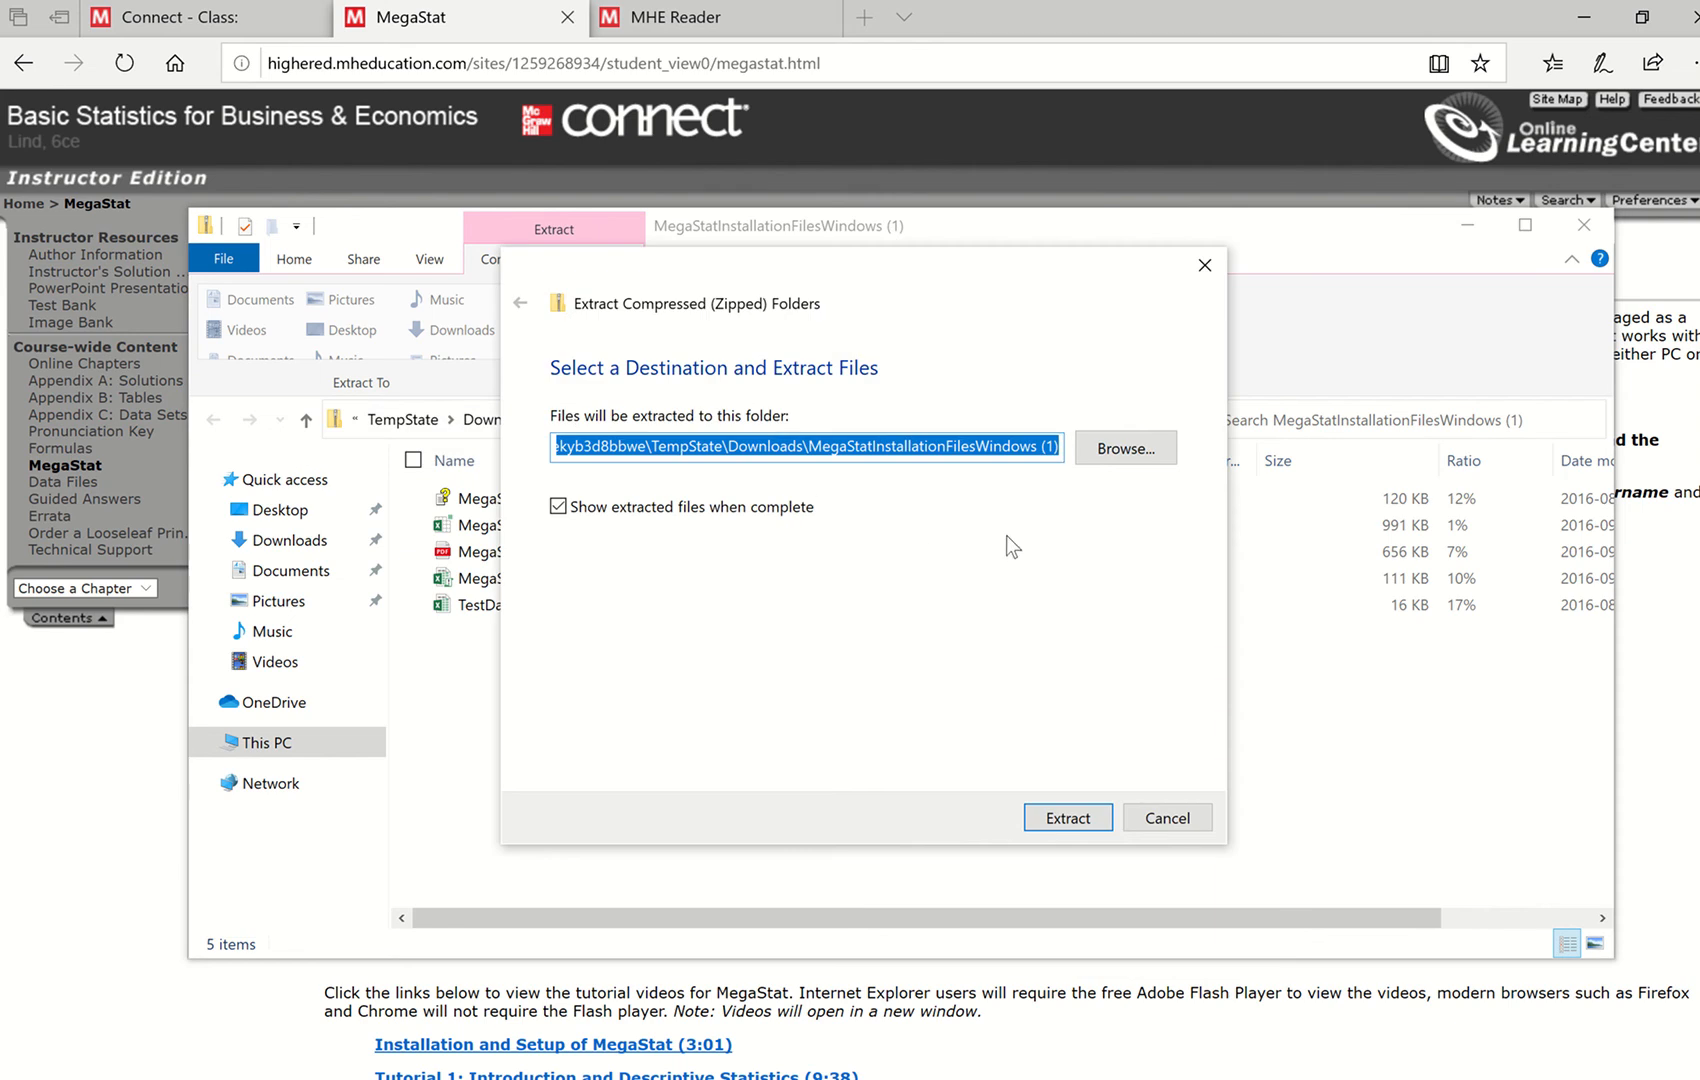
click(1120, 454)
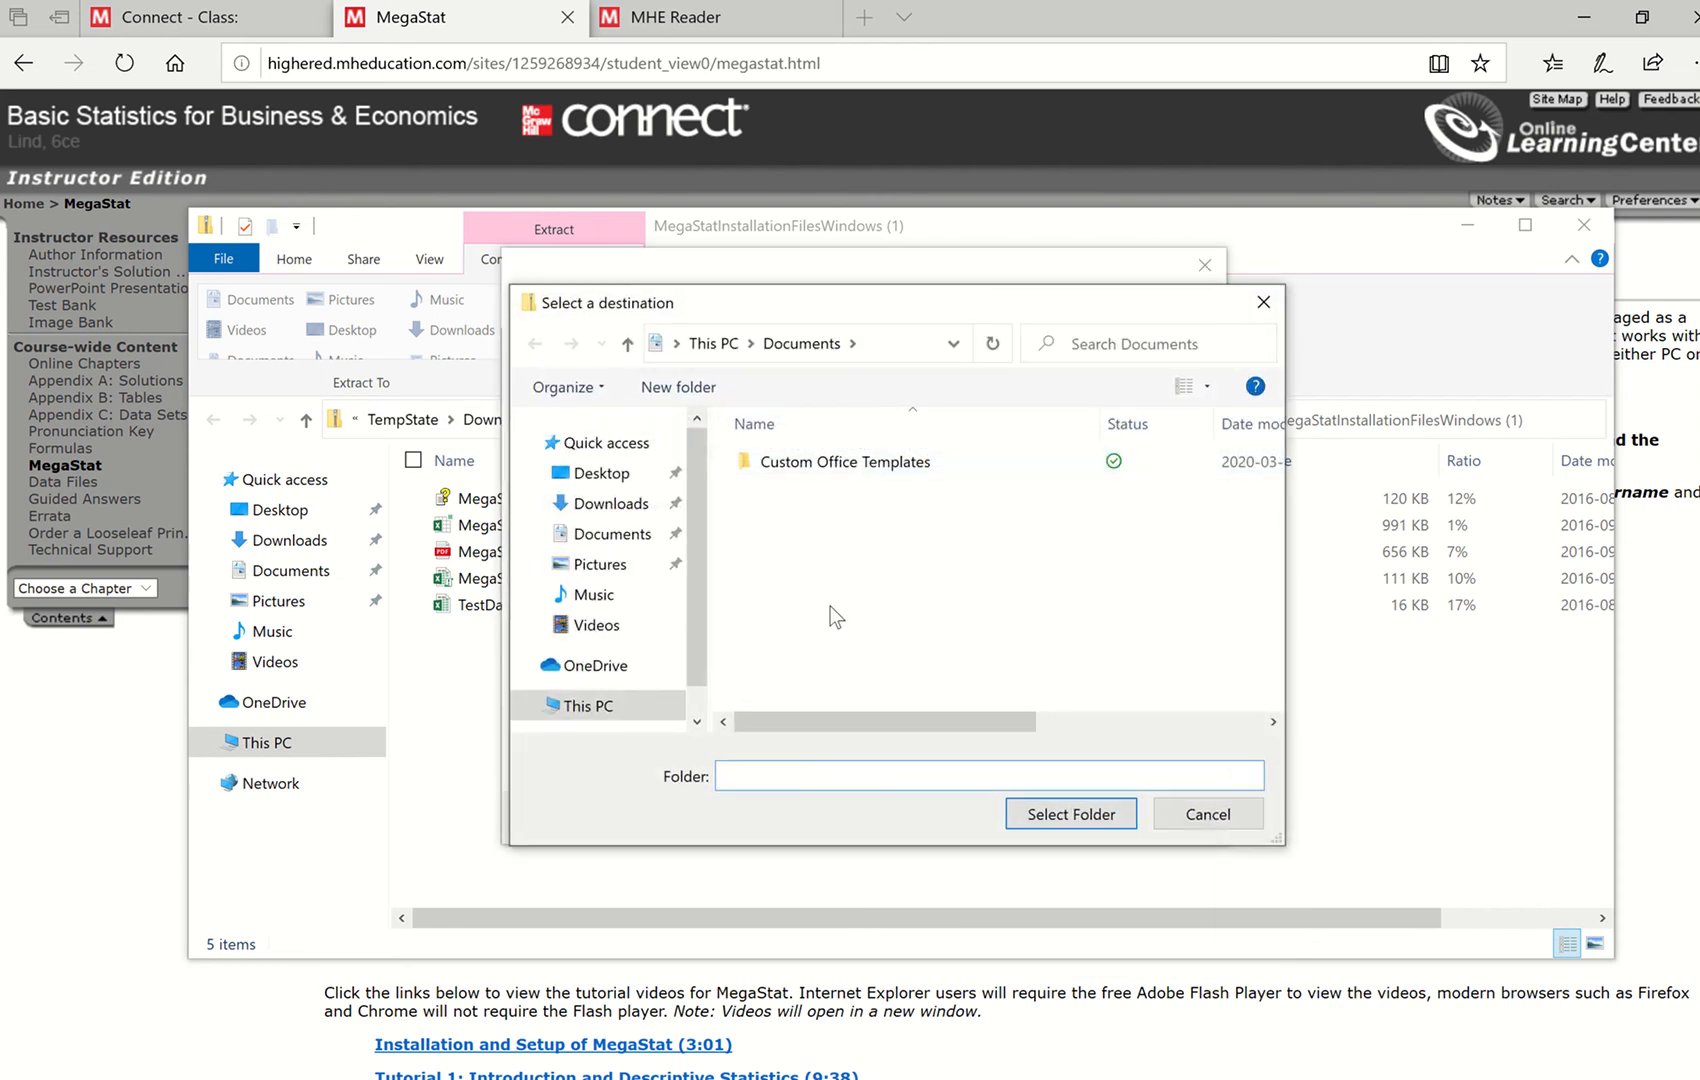
drag(691, 575, 689, 479)
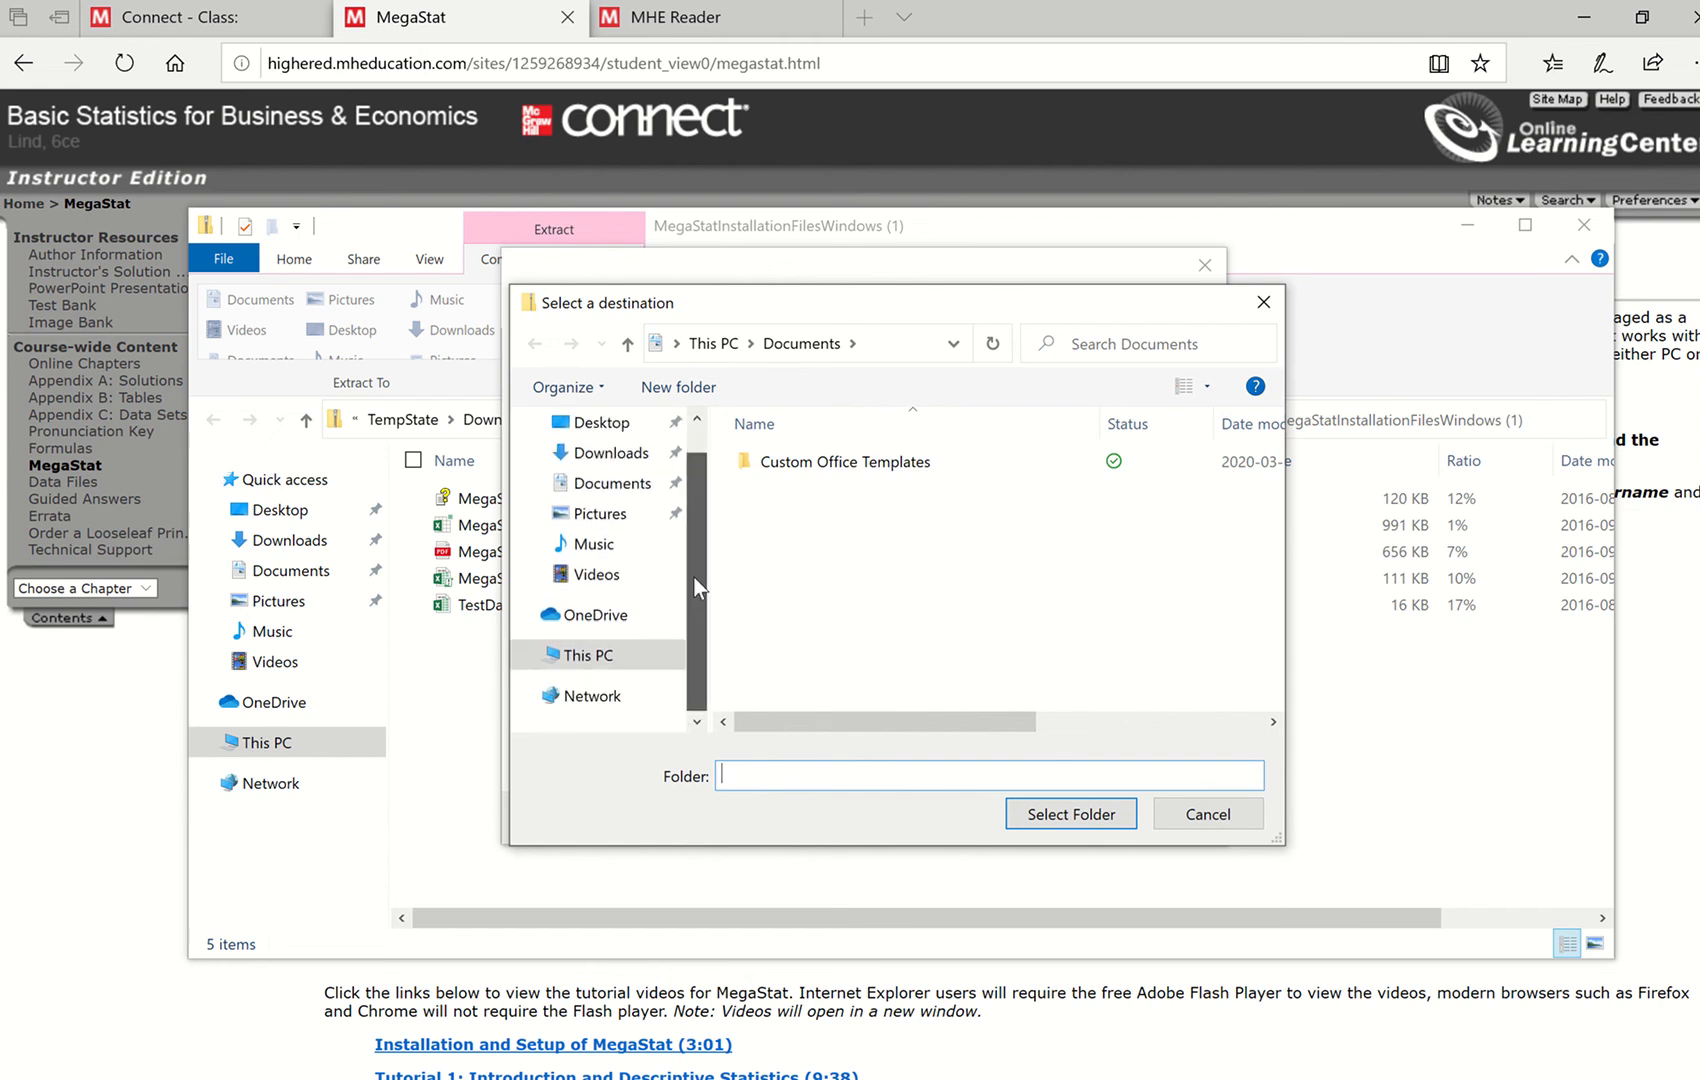
scroll(600, 495, down, 1)
click(600, 490)
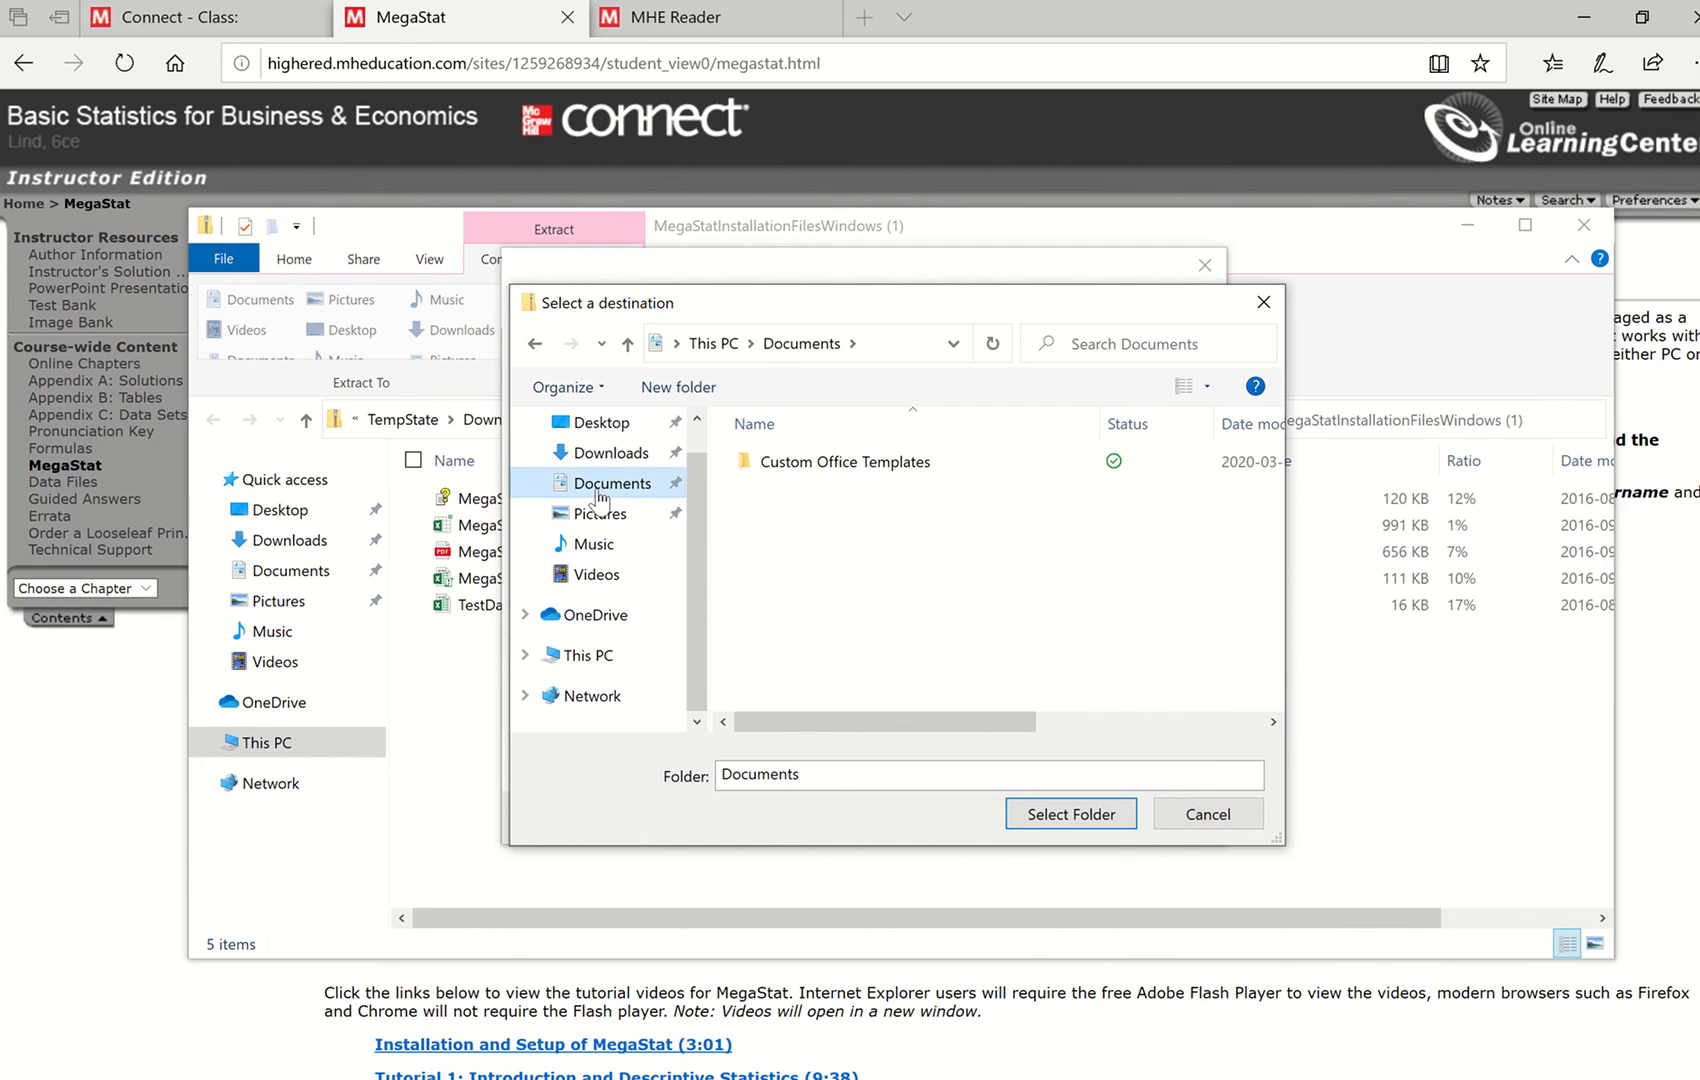
click(1047, 813)
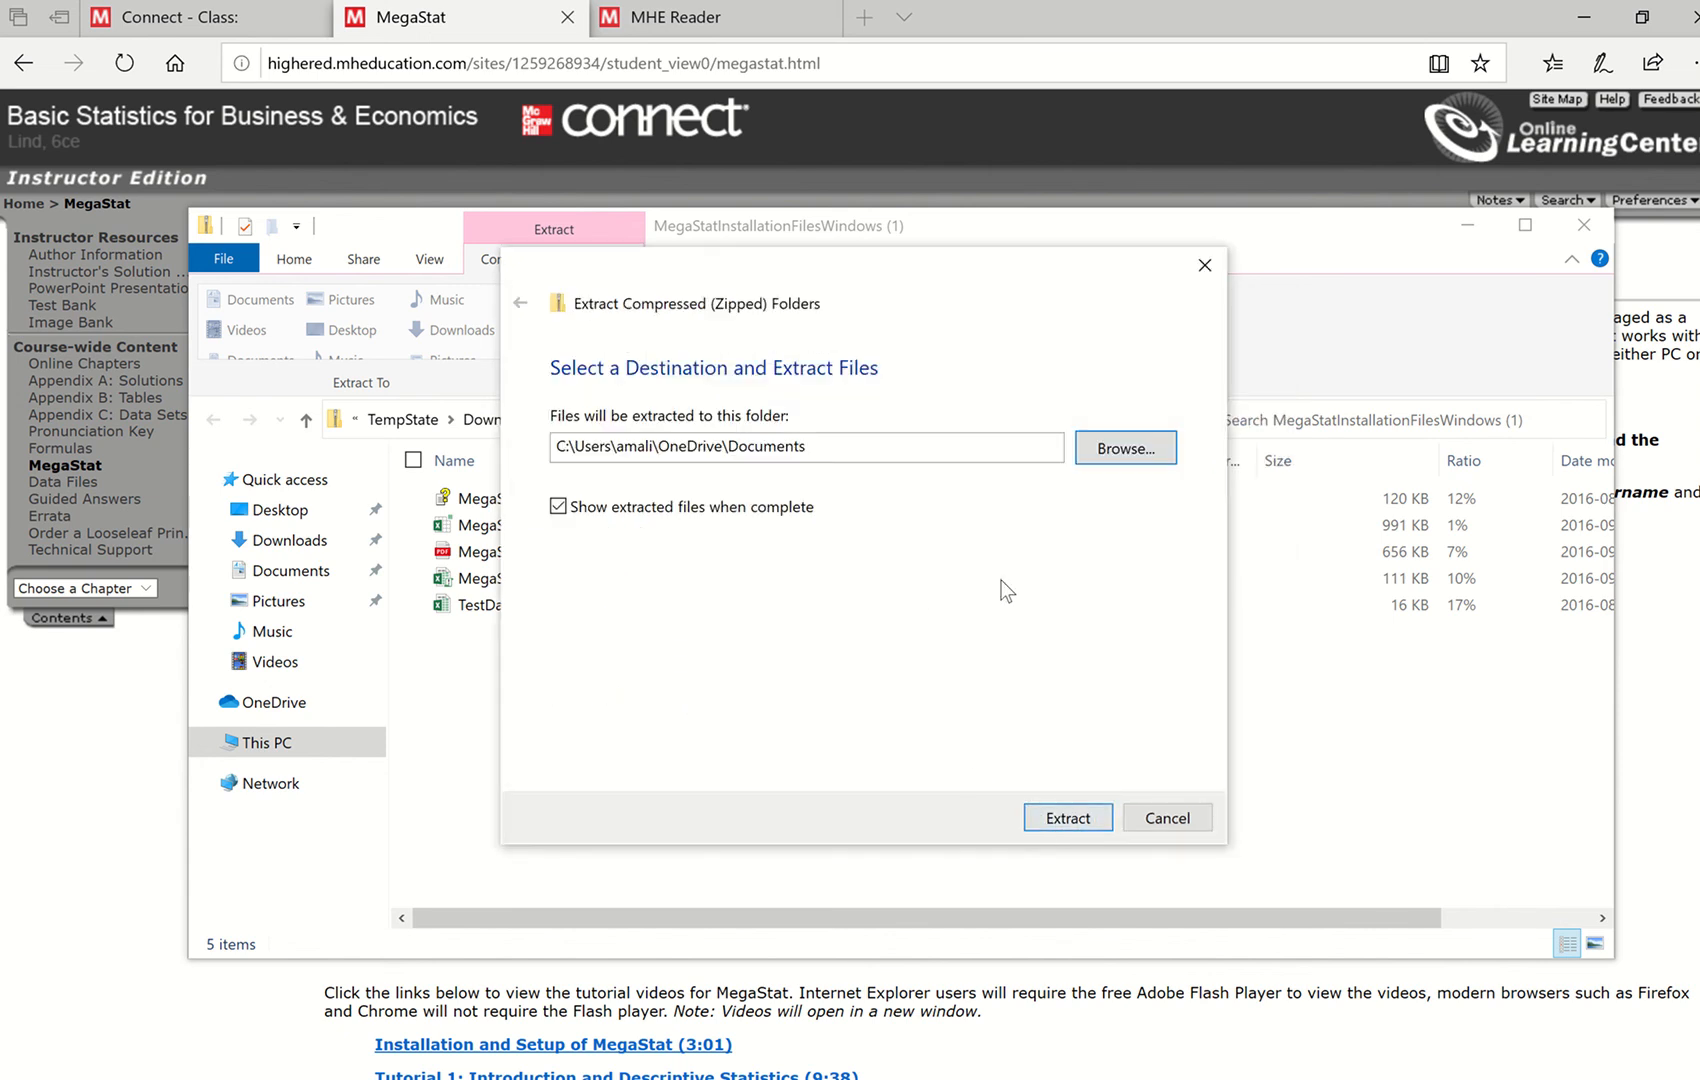
click(1066, 818)
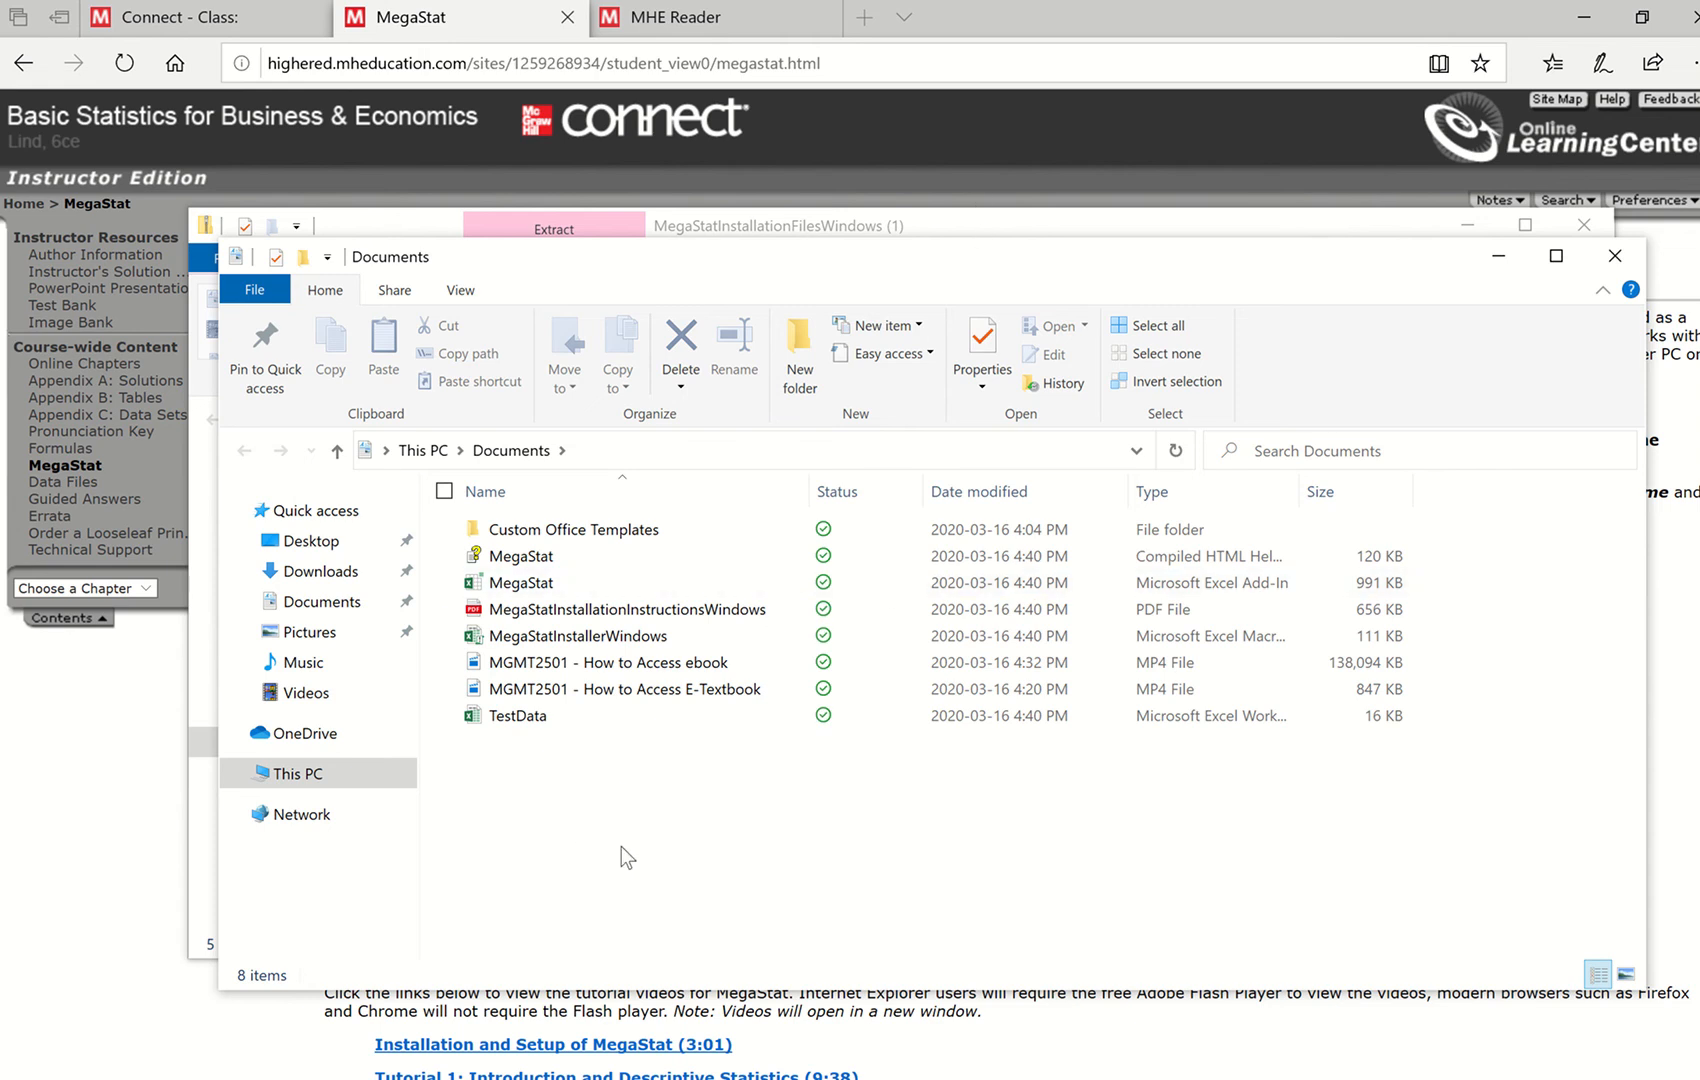
- Open MegaStatInstallerWindows with its active content enabled, accept the license agreement, and install MegaStat
click(595, 640)
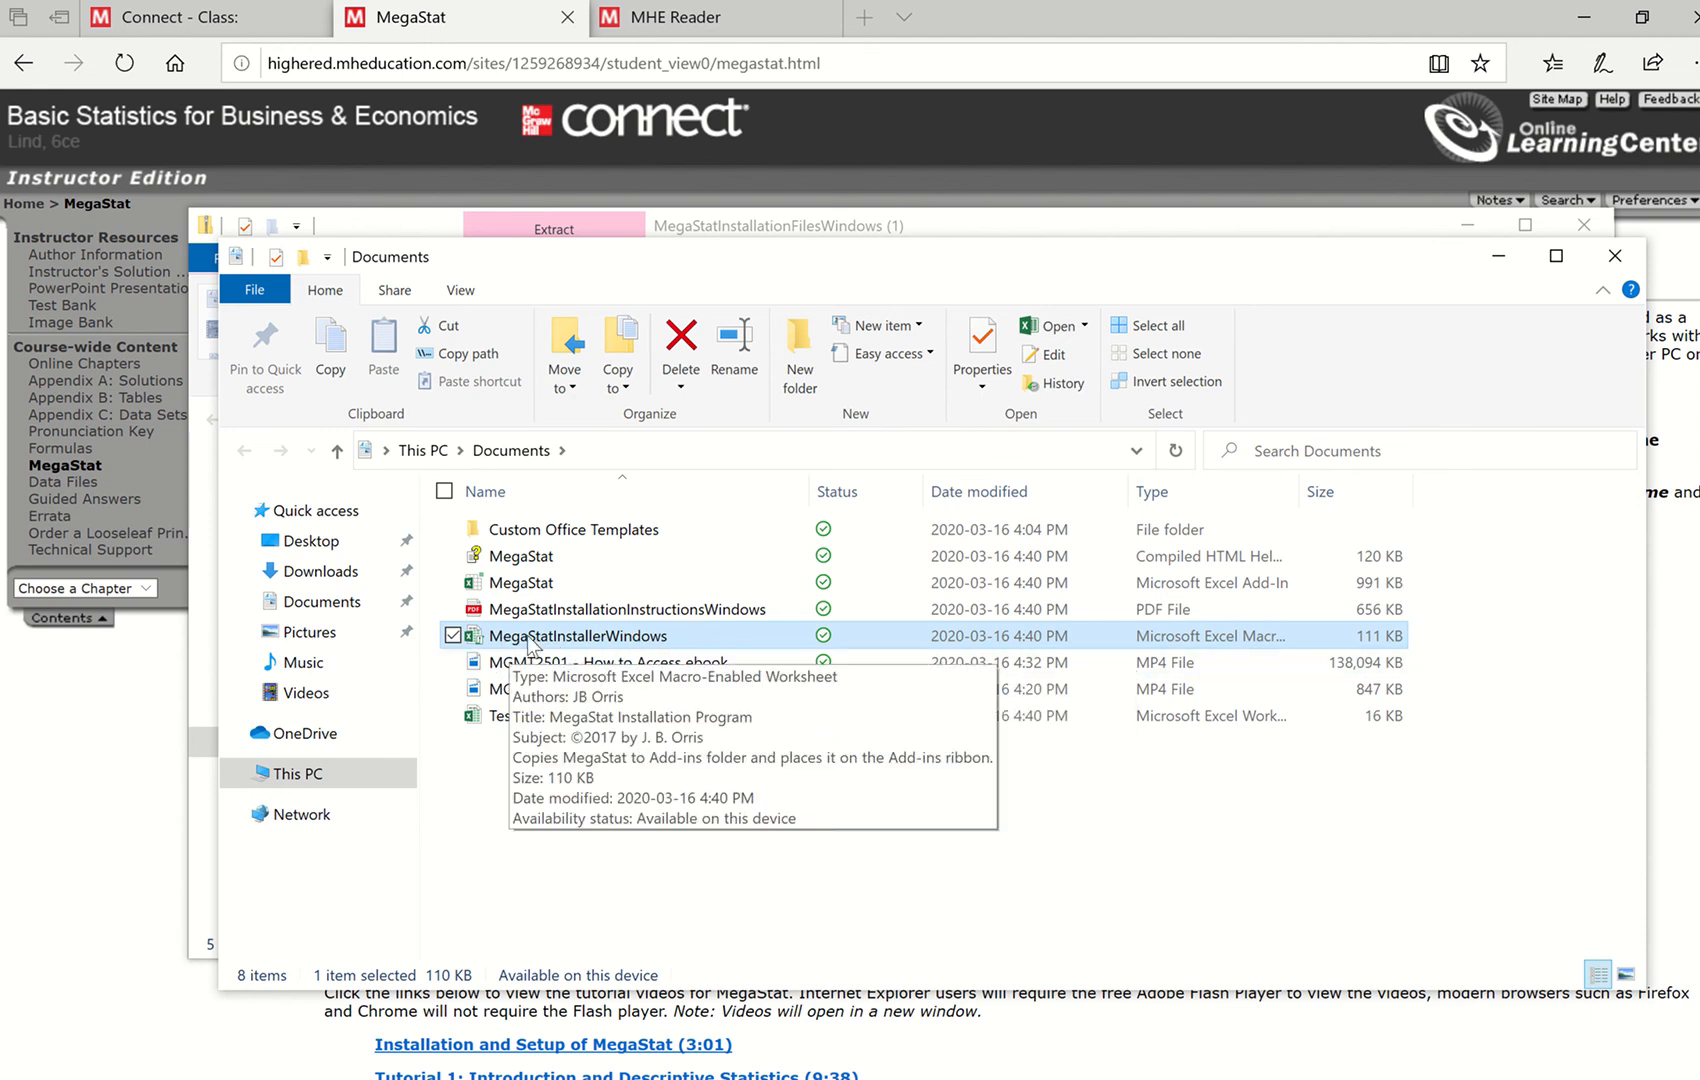
double_click(581, 637)
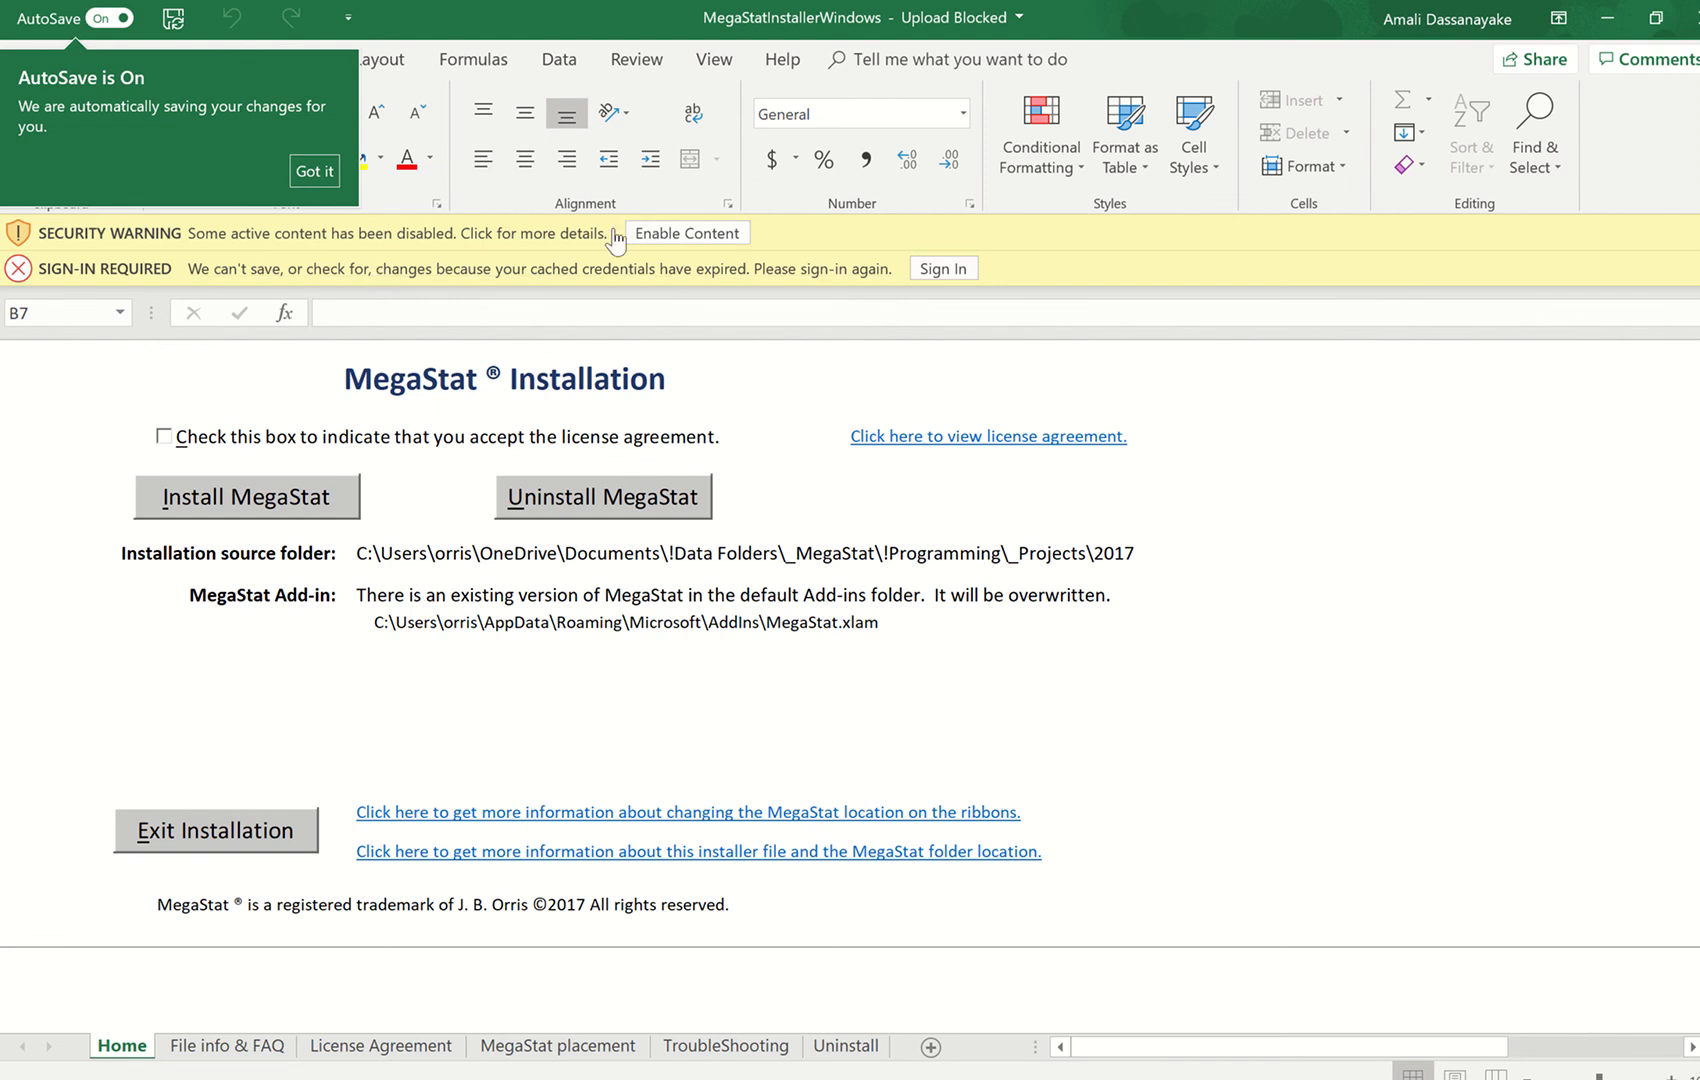
click(687, 236)
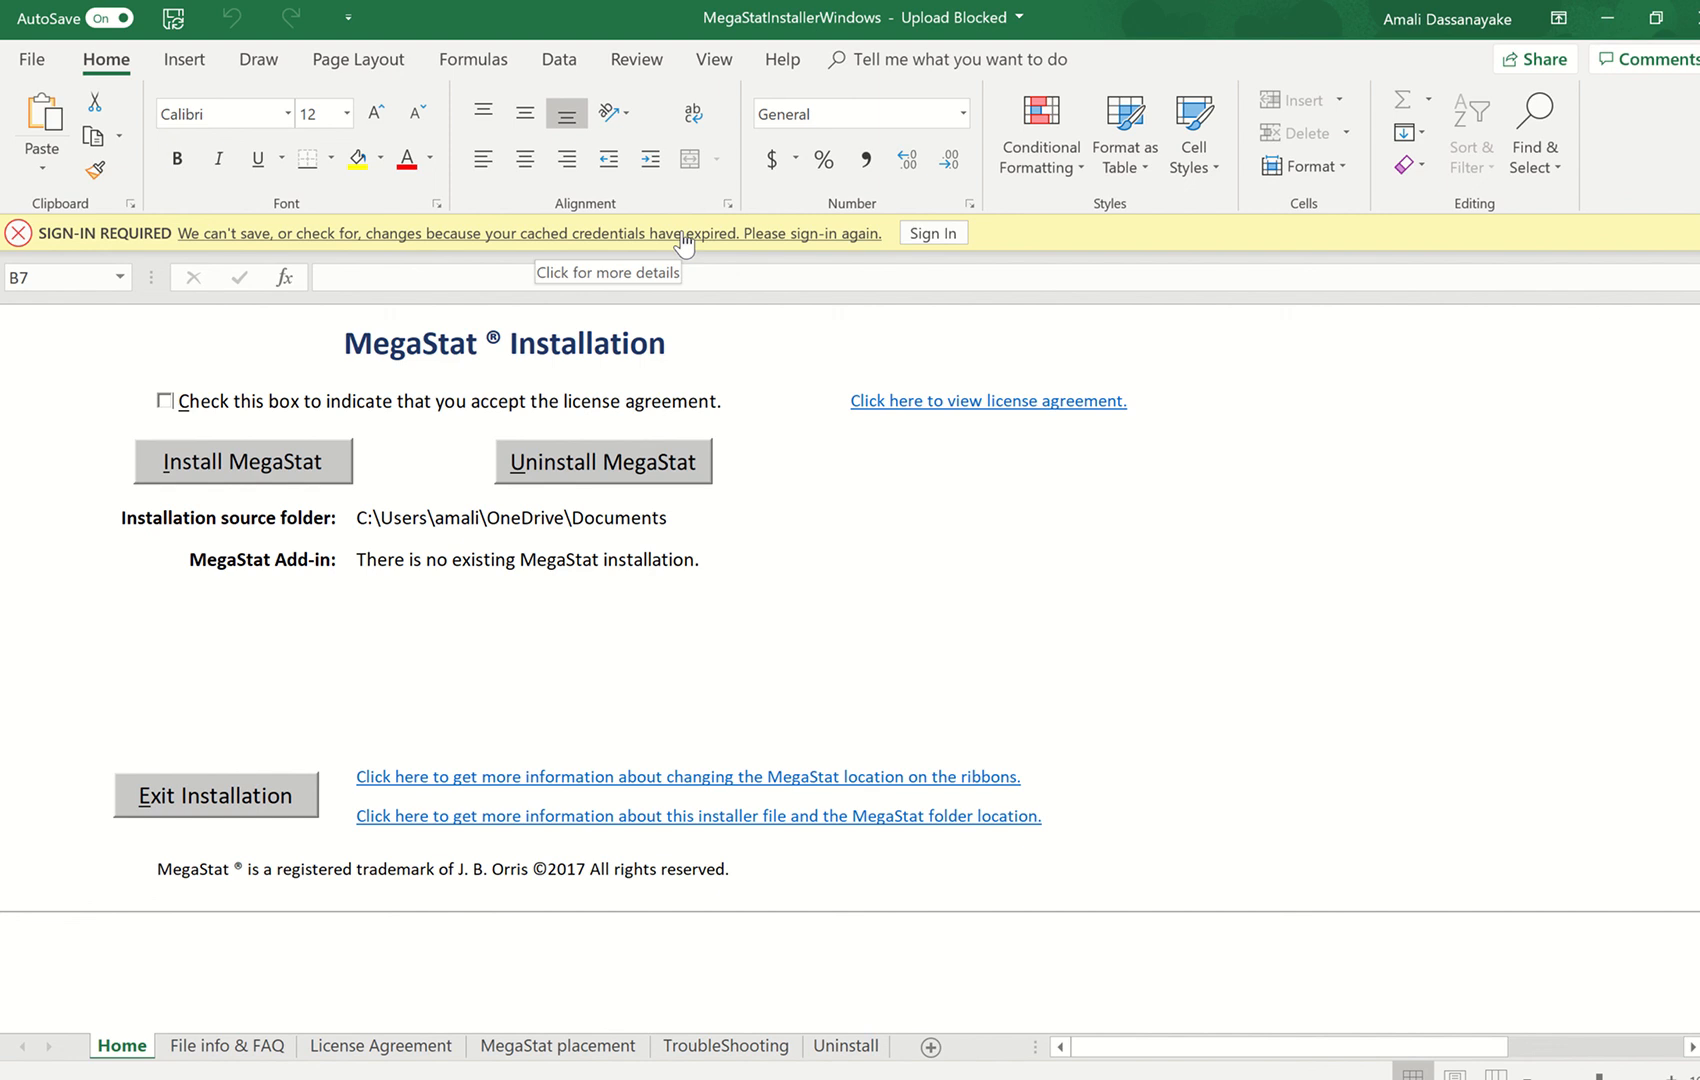
click(157, 401)
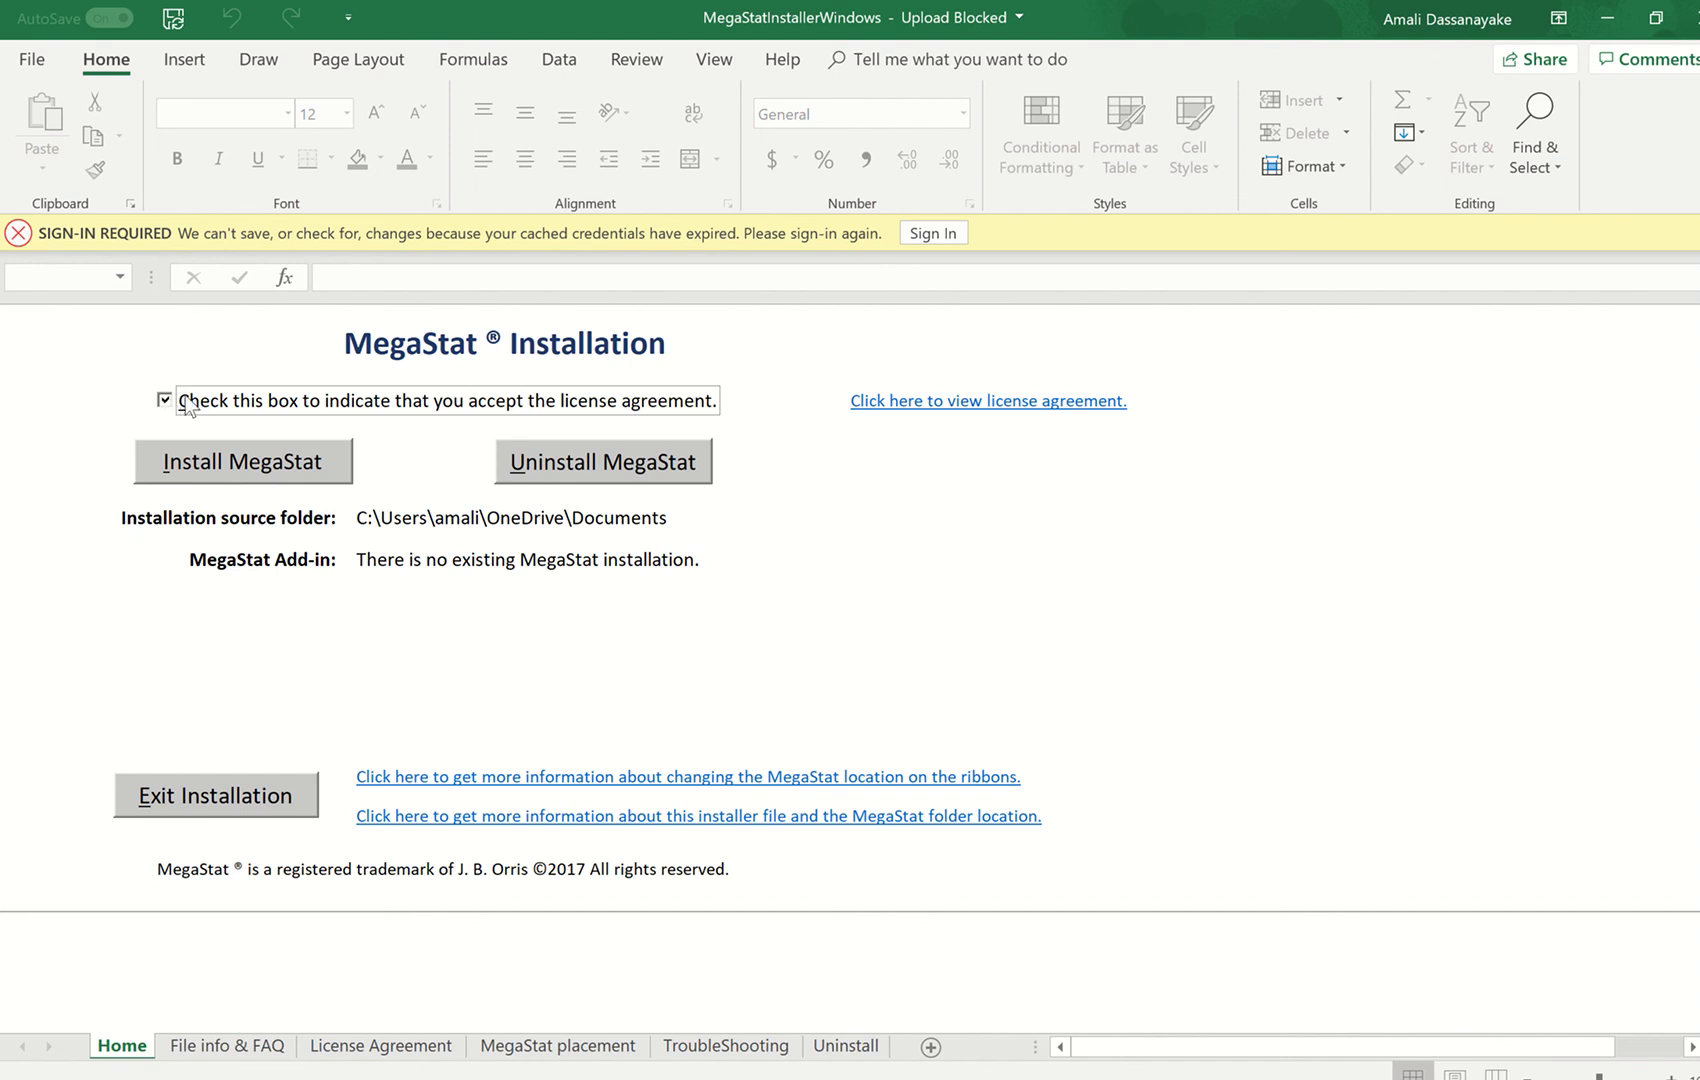
click(205, 460)
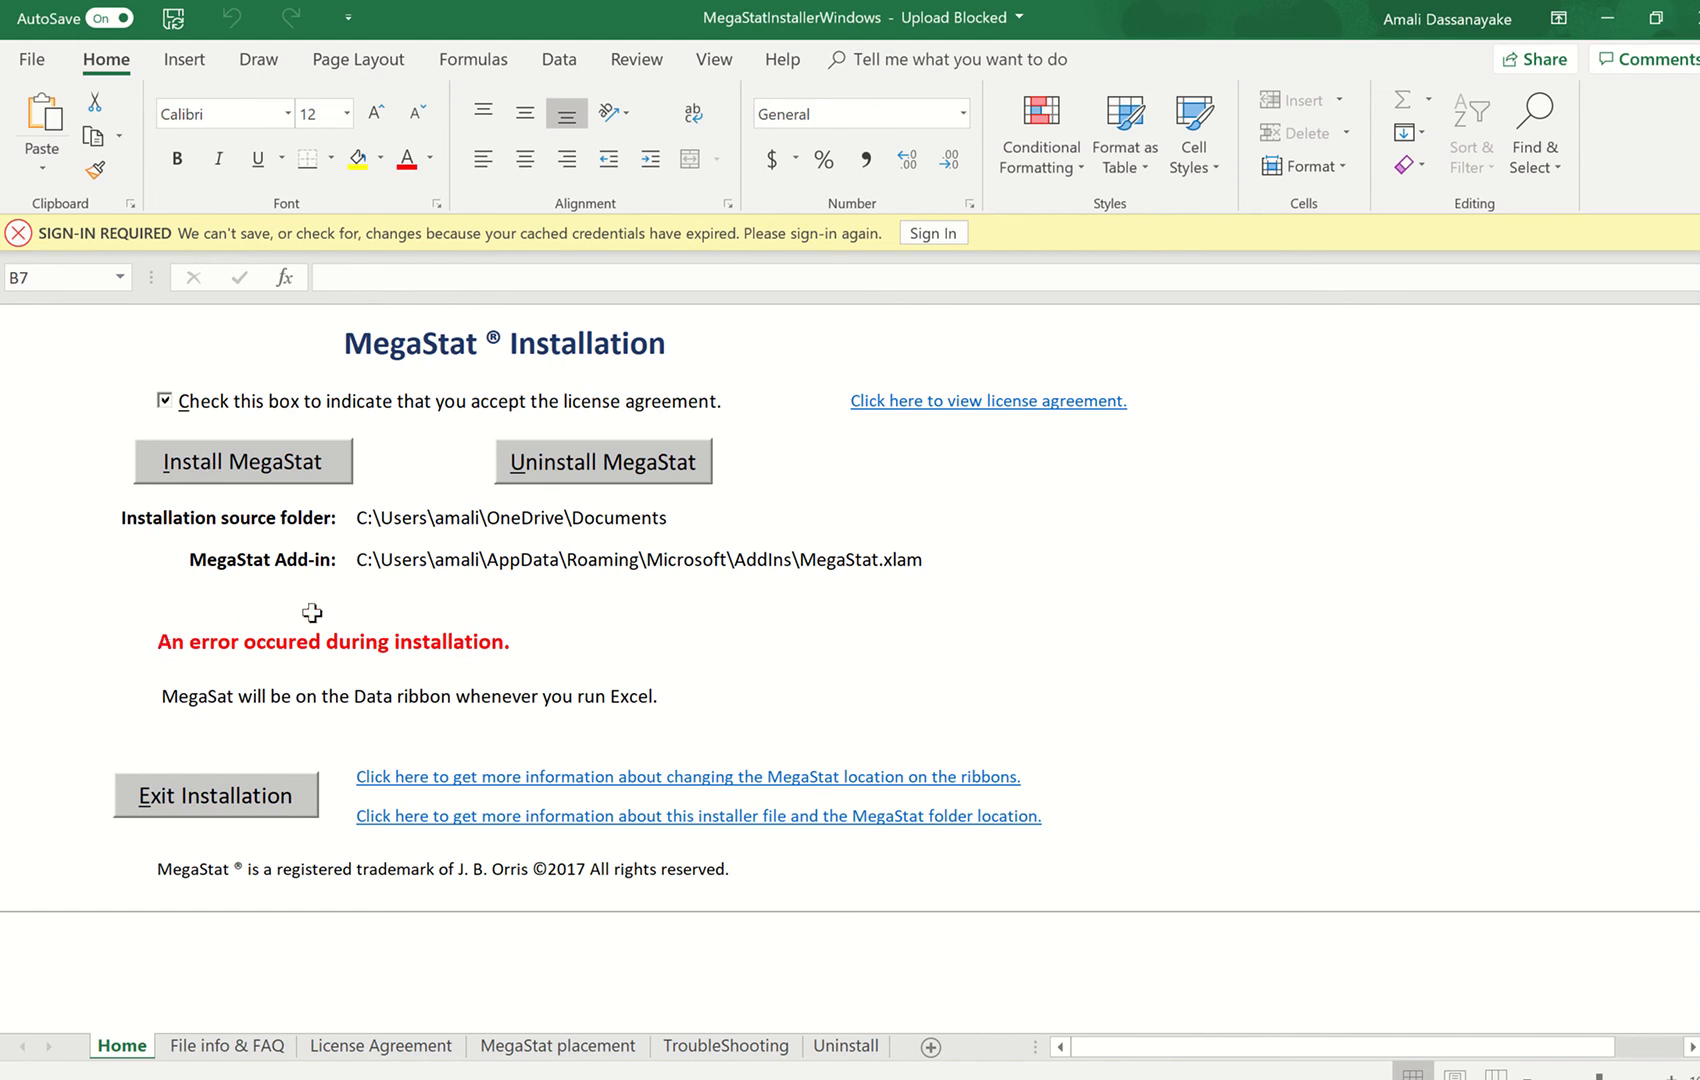
- Launch MegaStat from Excel's data commands to check that its list of options loads, and close it again
click(561, 60)
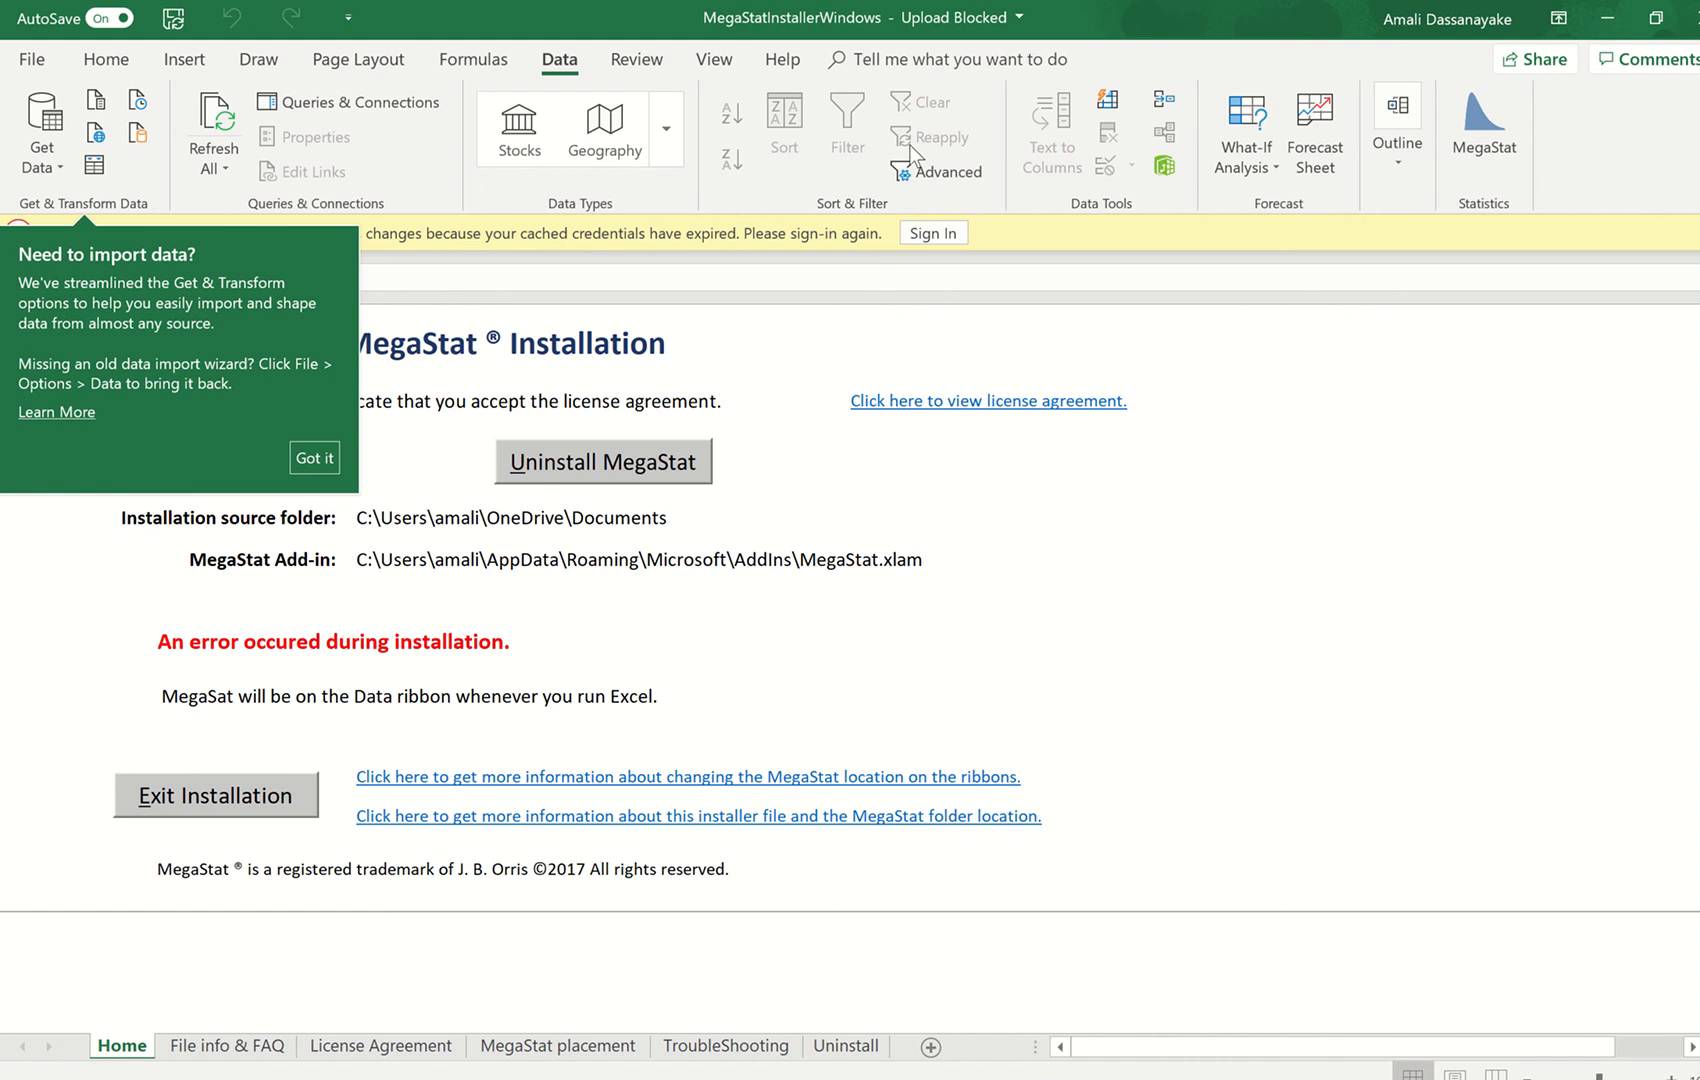
click(1462, 130)
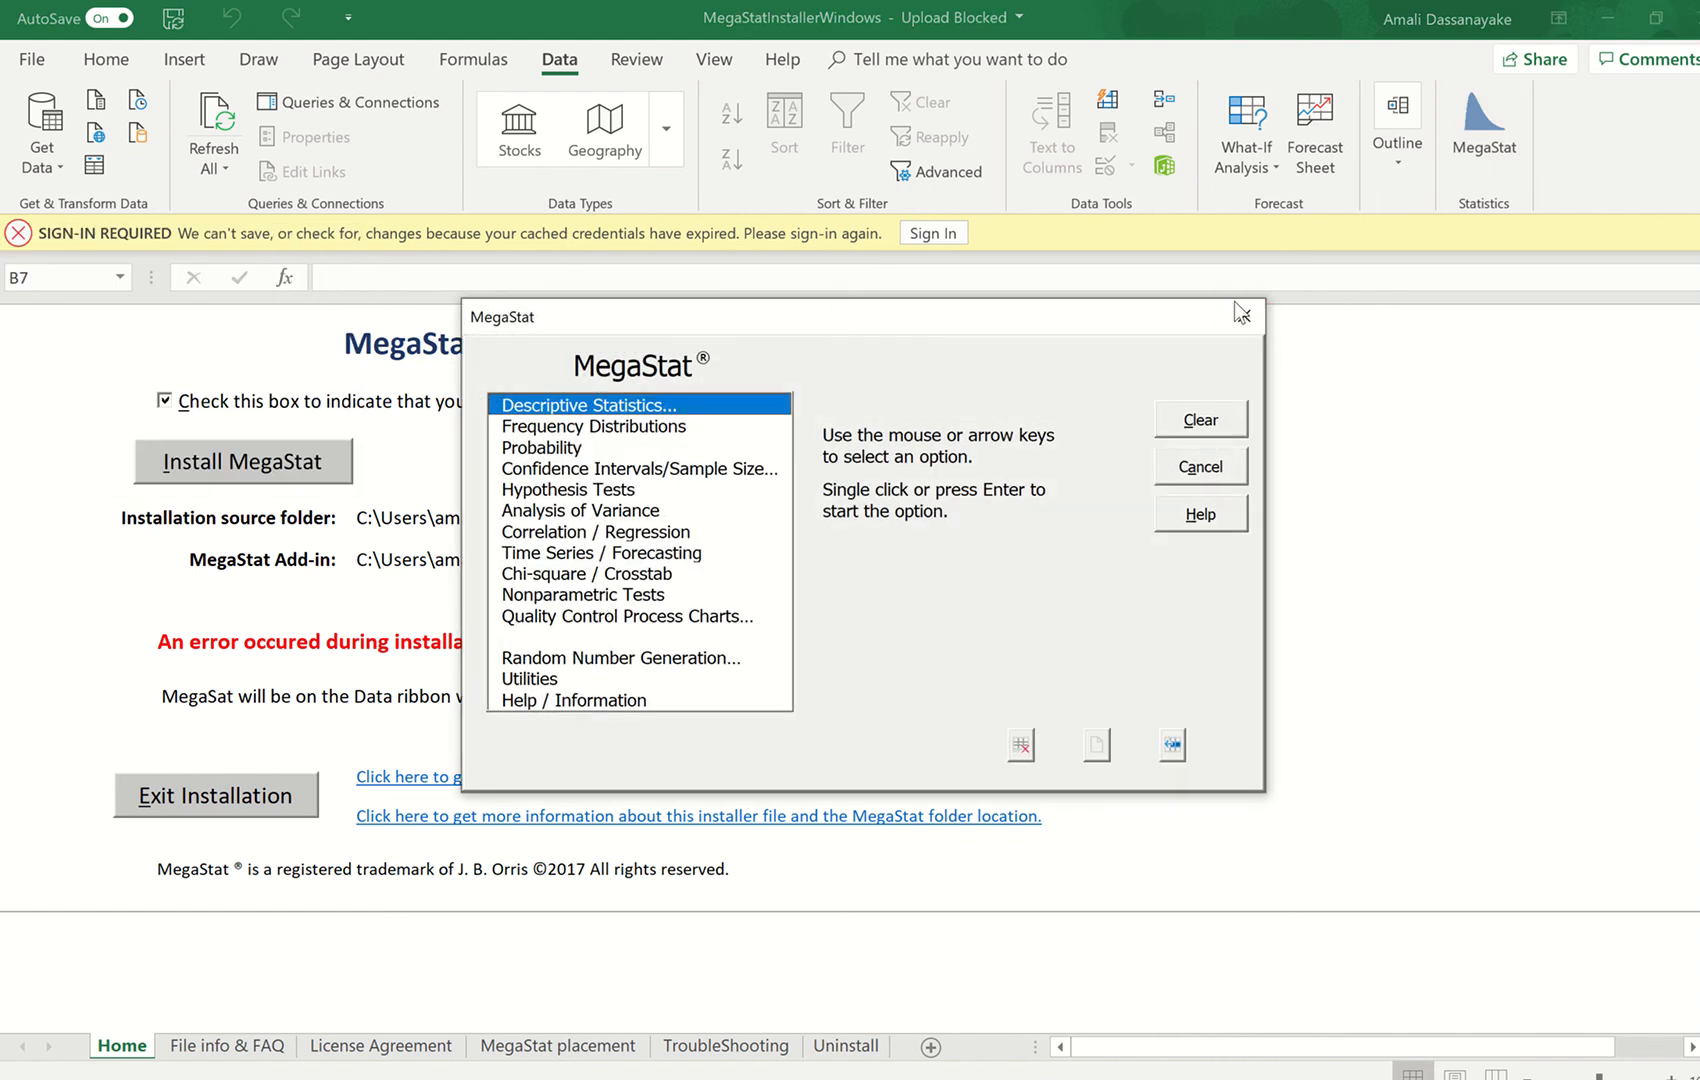
click(1242, 316)
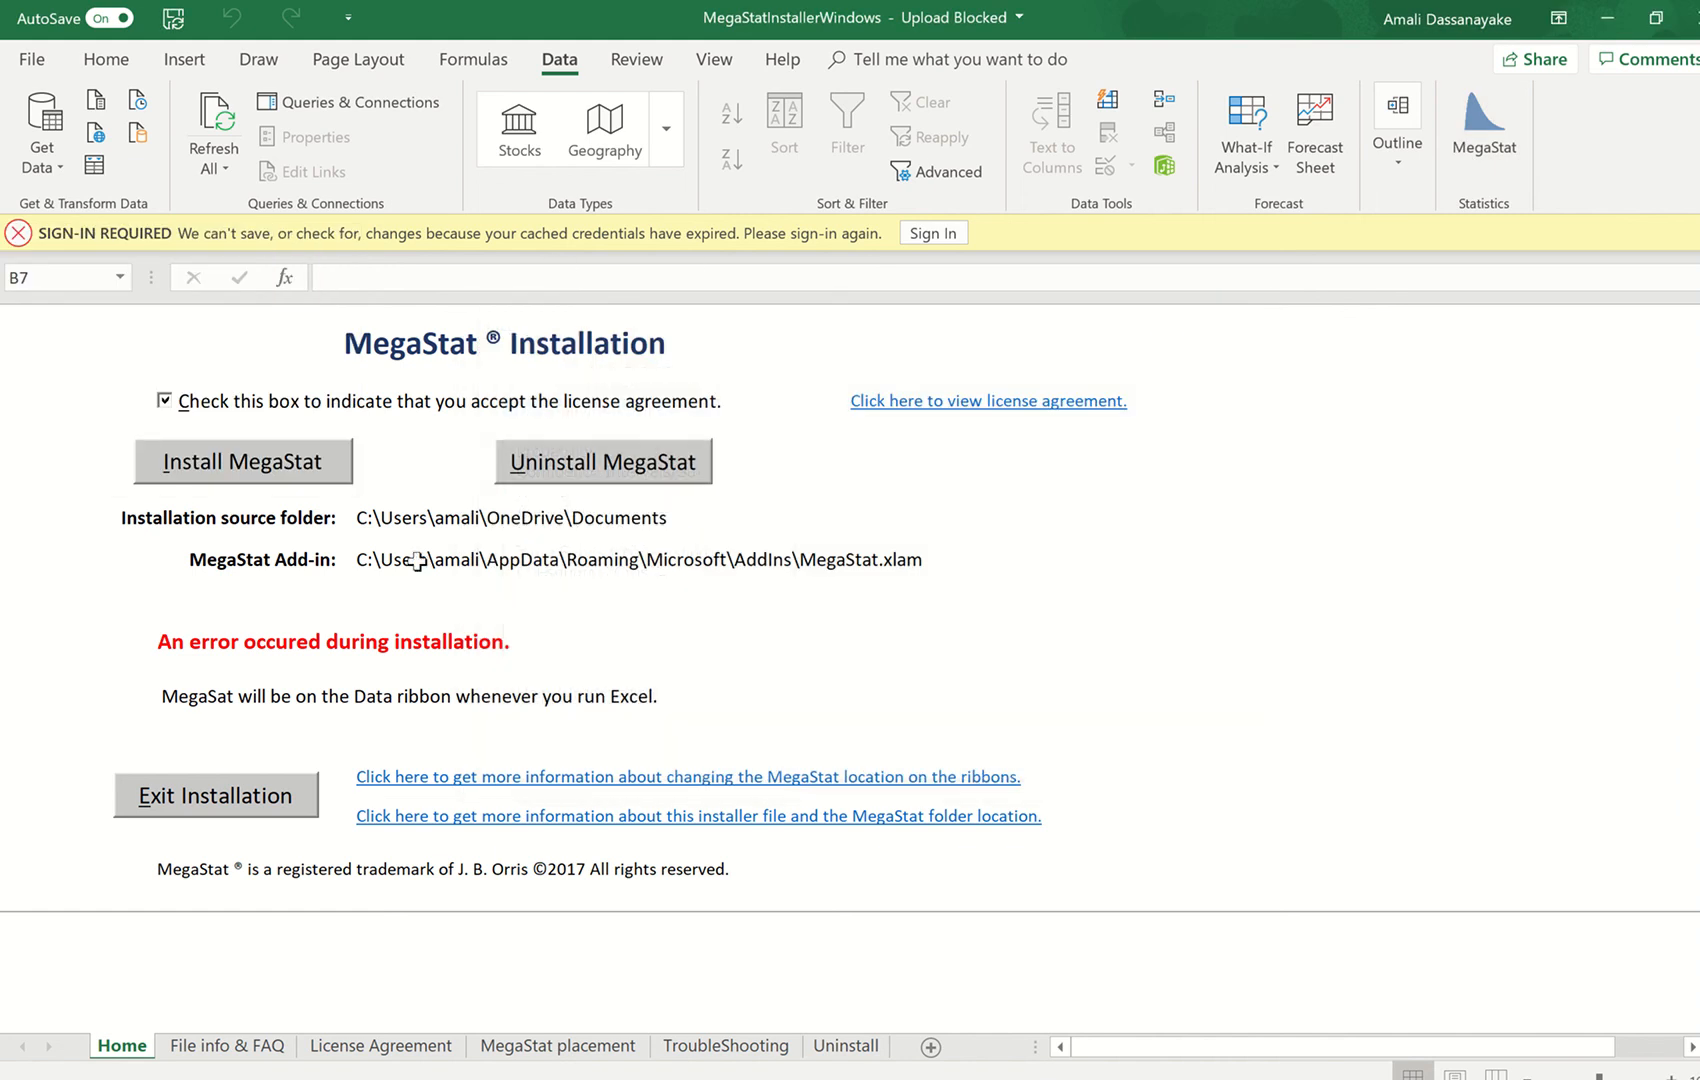
- Exit the MegaStat installation and close Excel, the Documents folder and the zip folder window
click(200, 797)
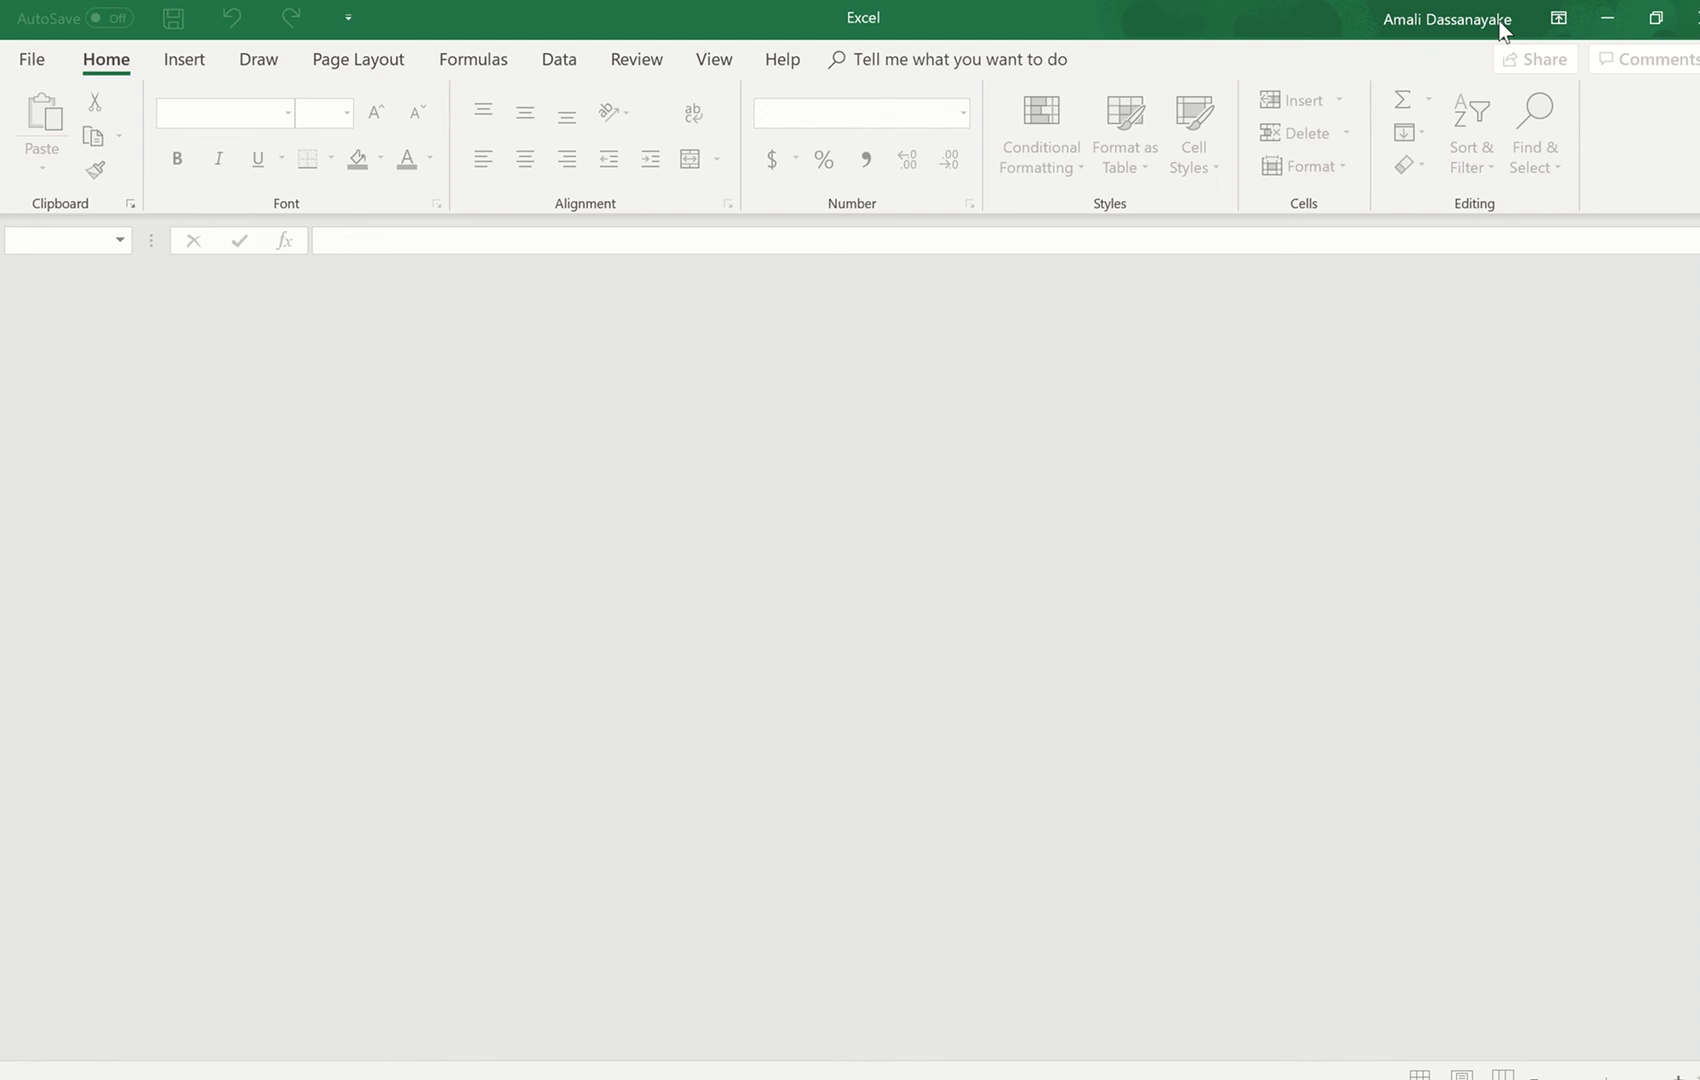
click(1680, 18)
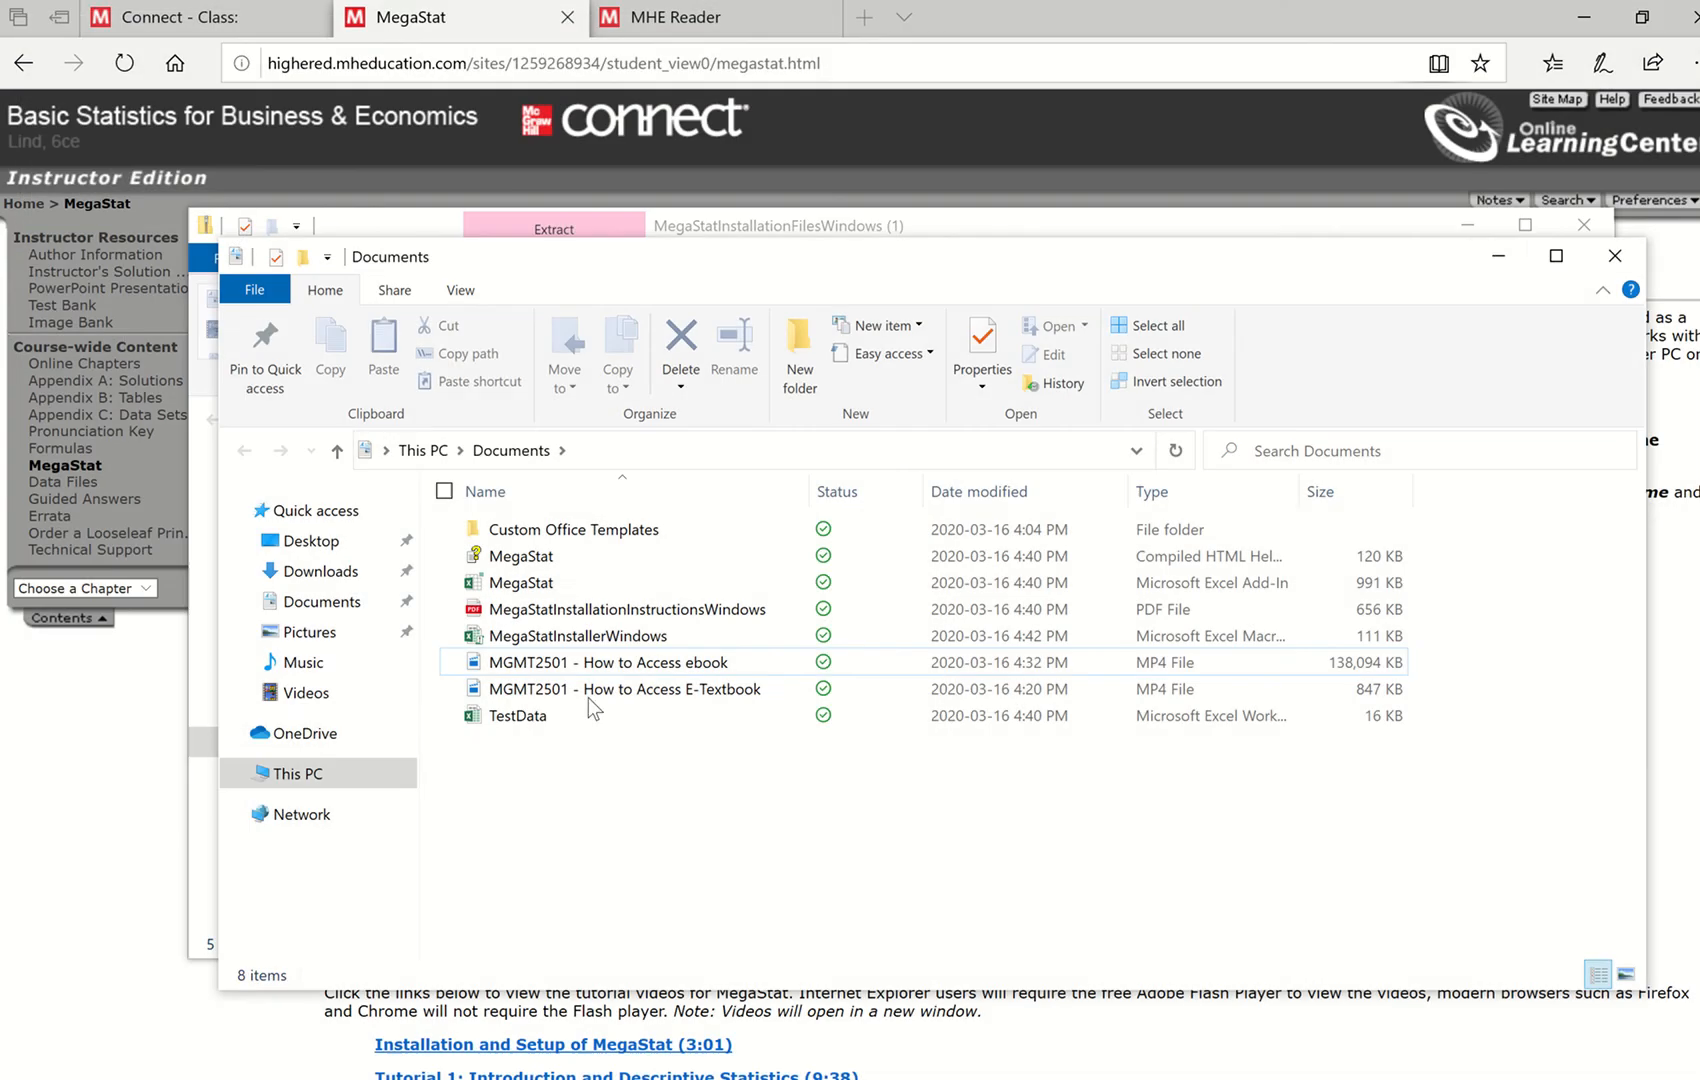
click(1614, 256)
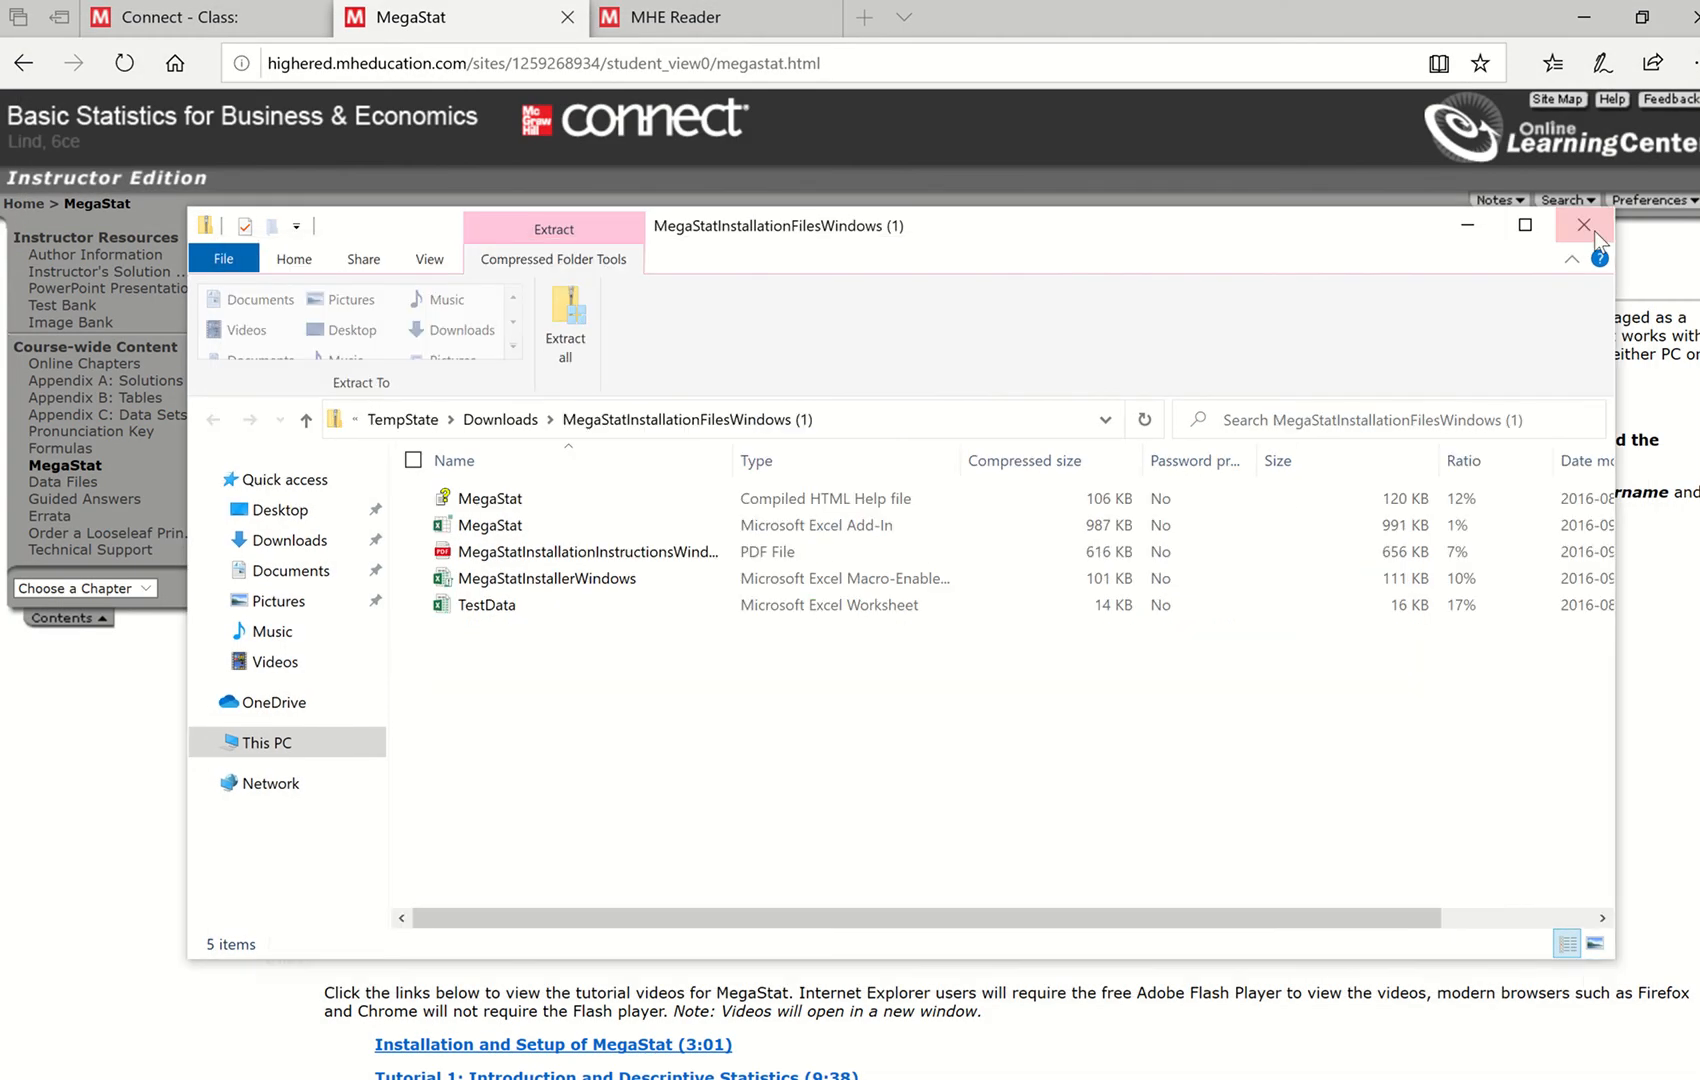
click(1583, 231)
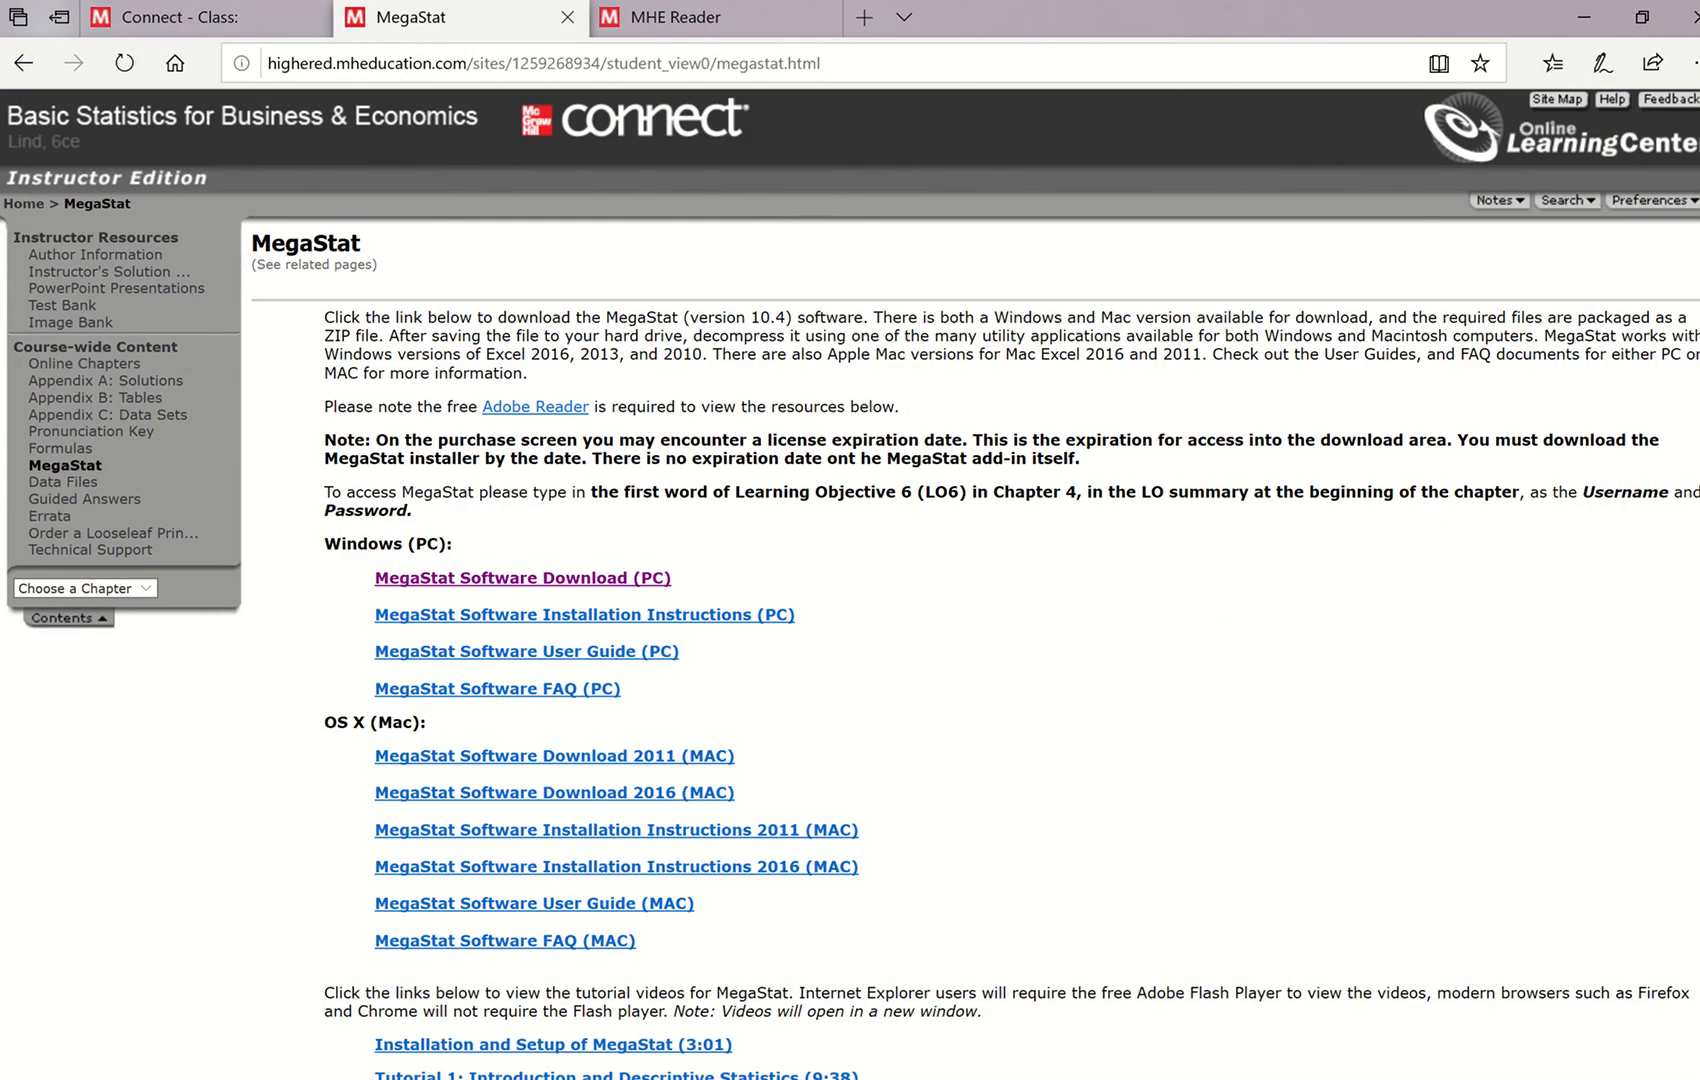
- Switch to Excel by finding it in the Windows search and create a blank workbook
key(super+s)
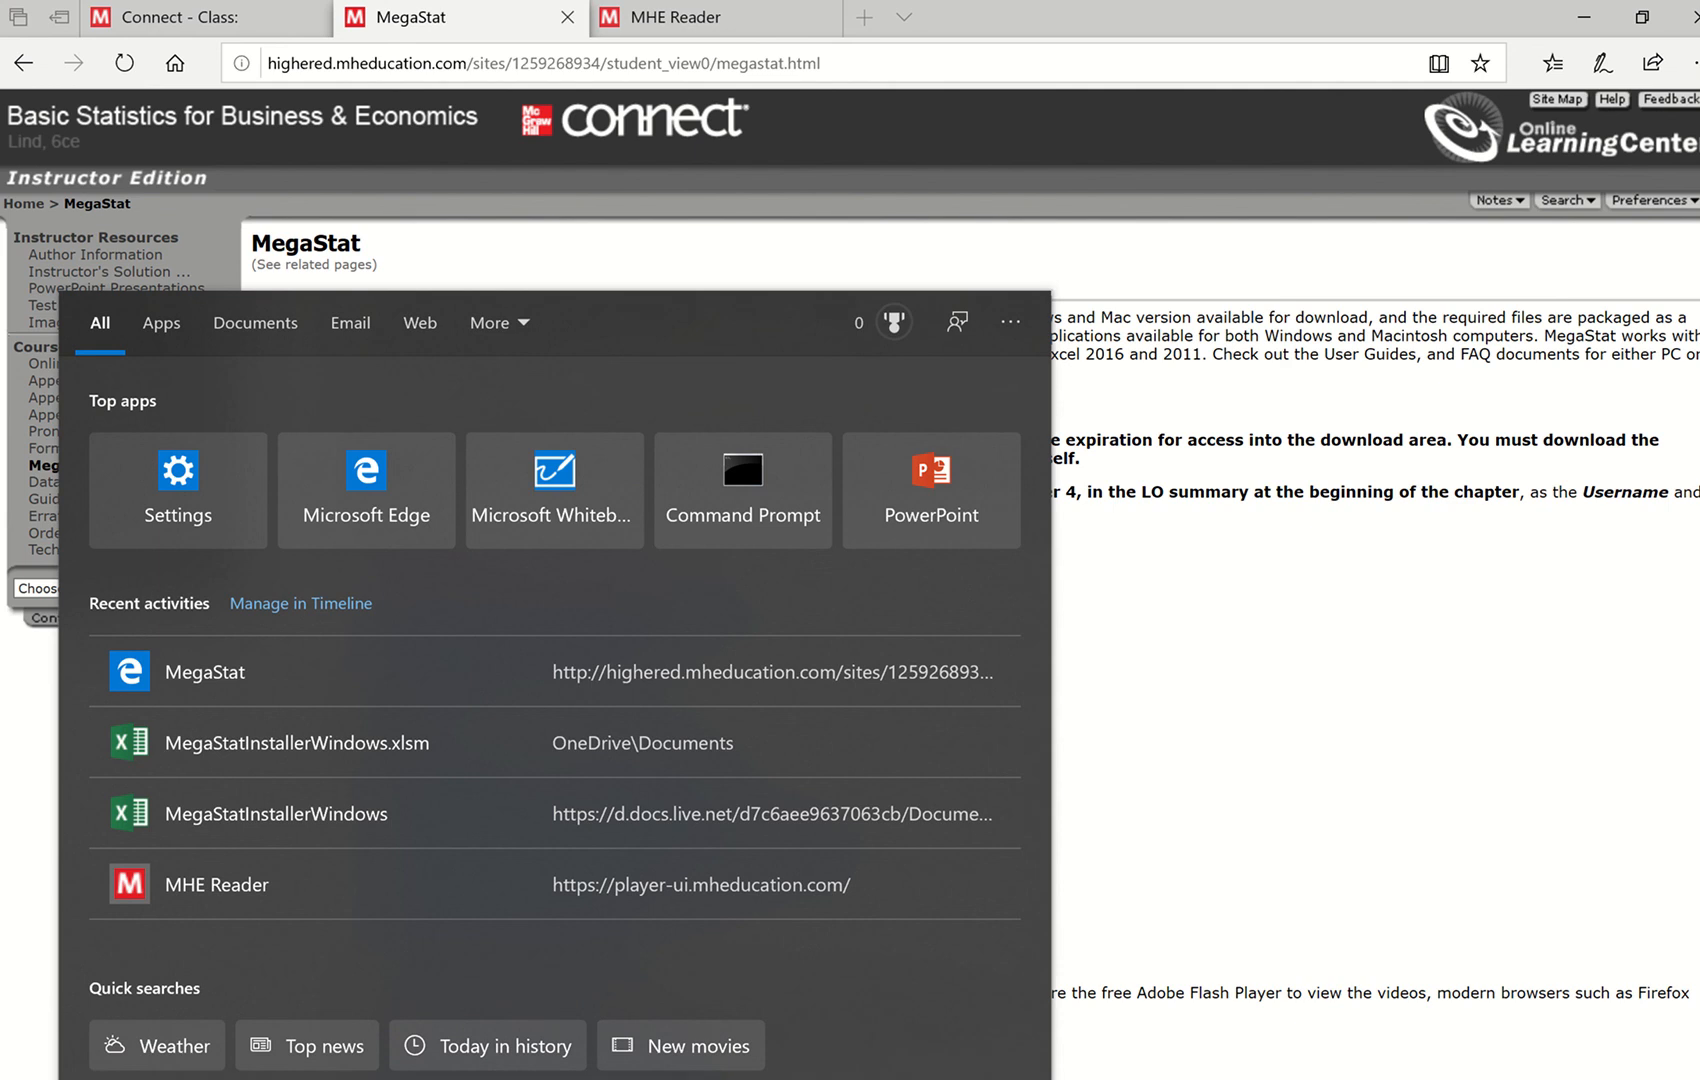
text(ex)
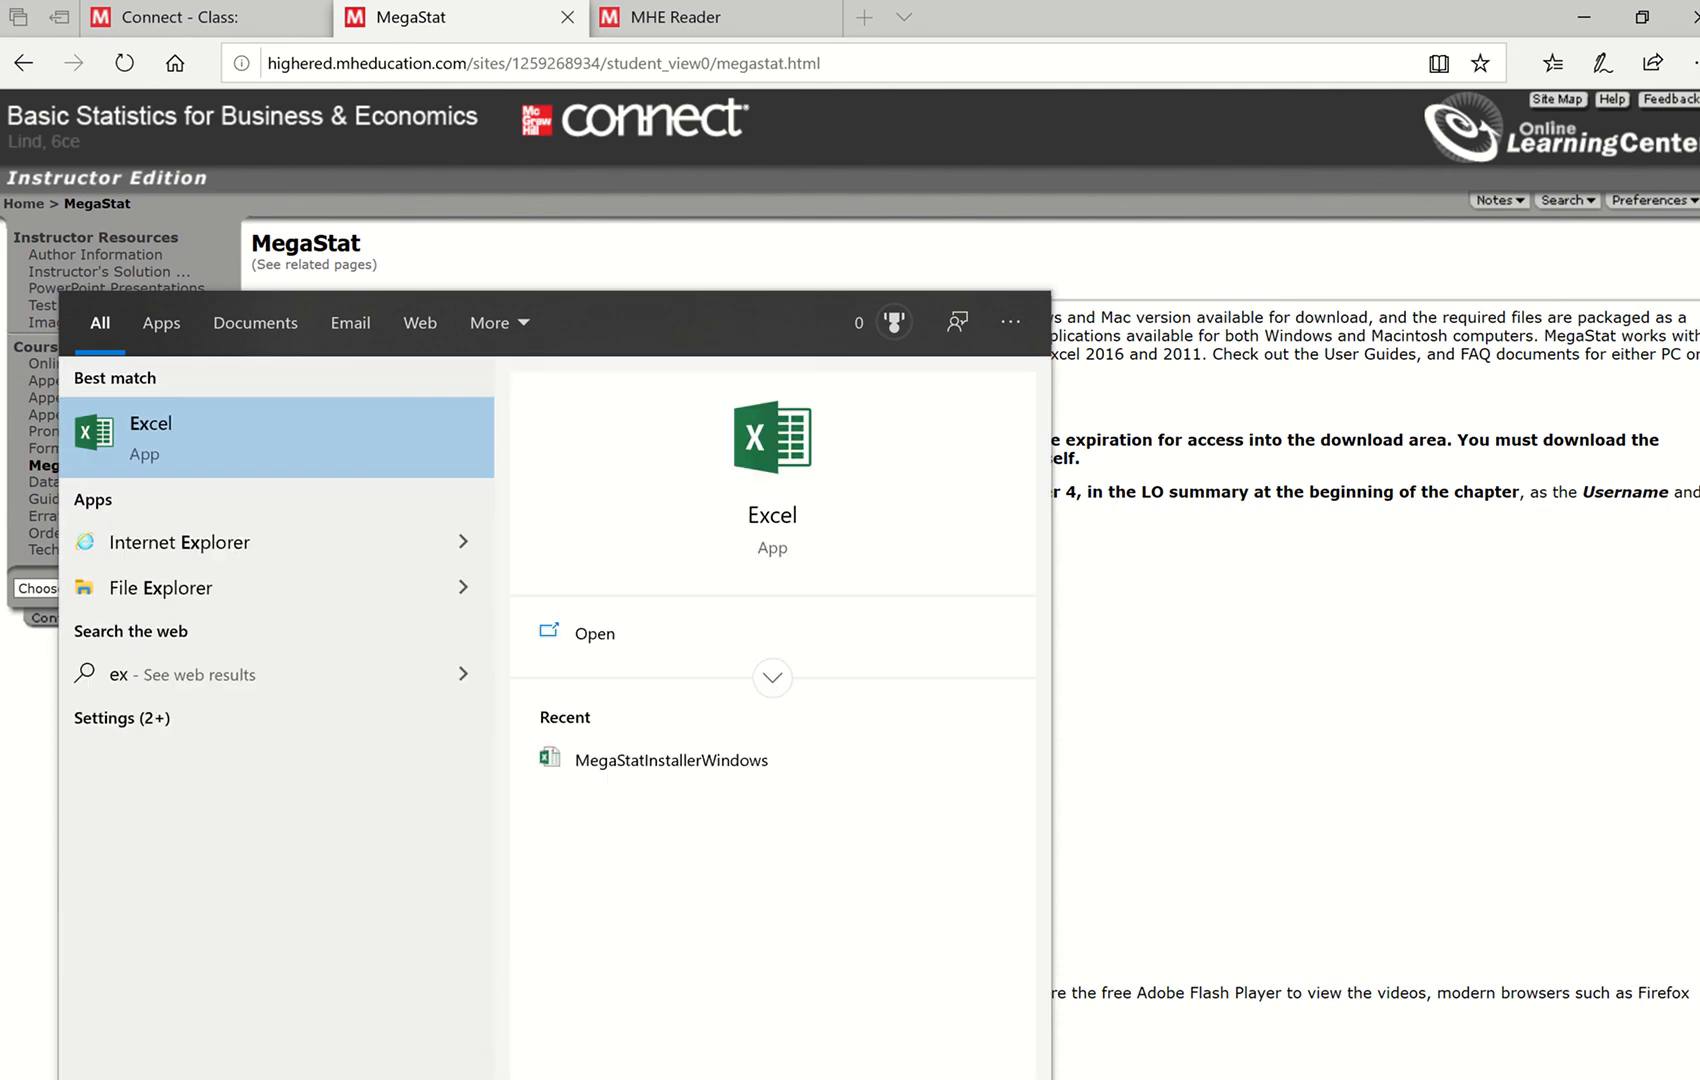
click(780, 518)
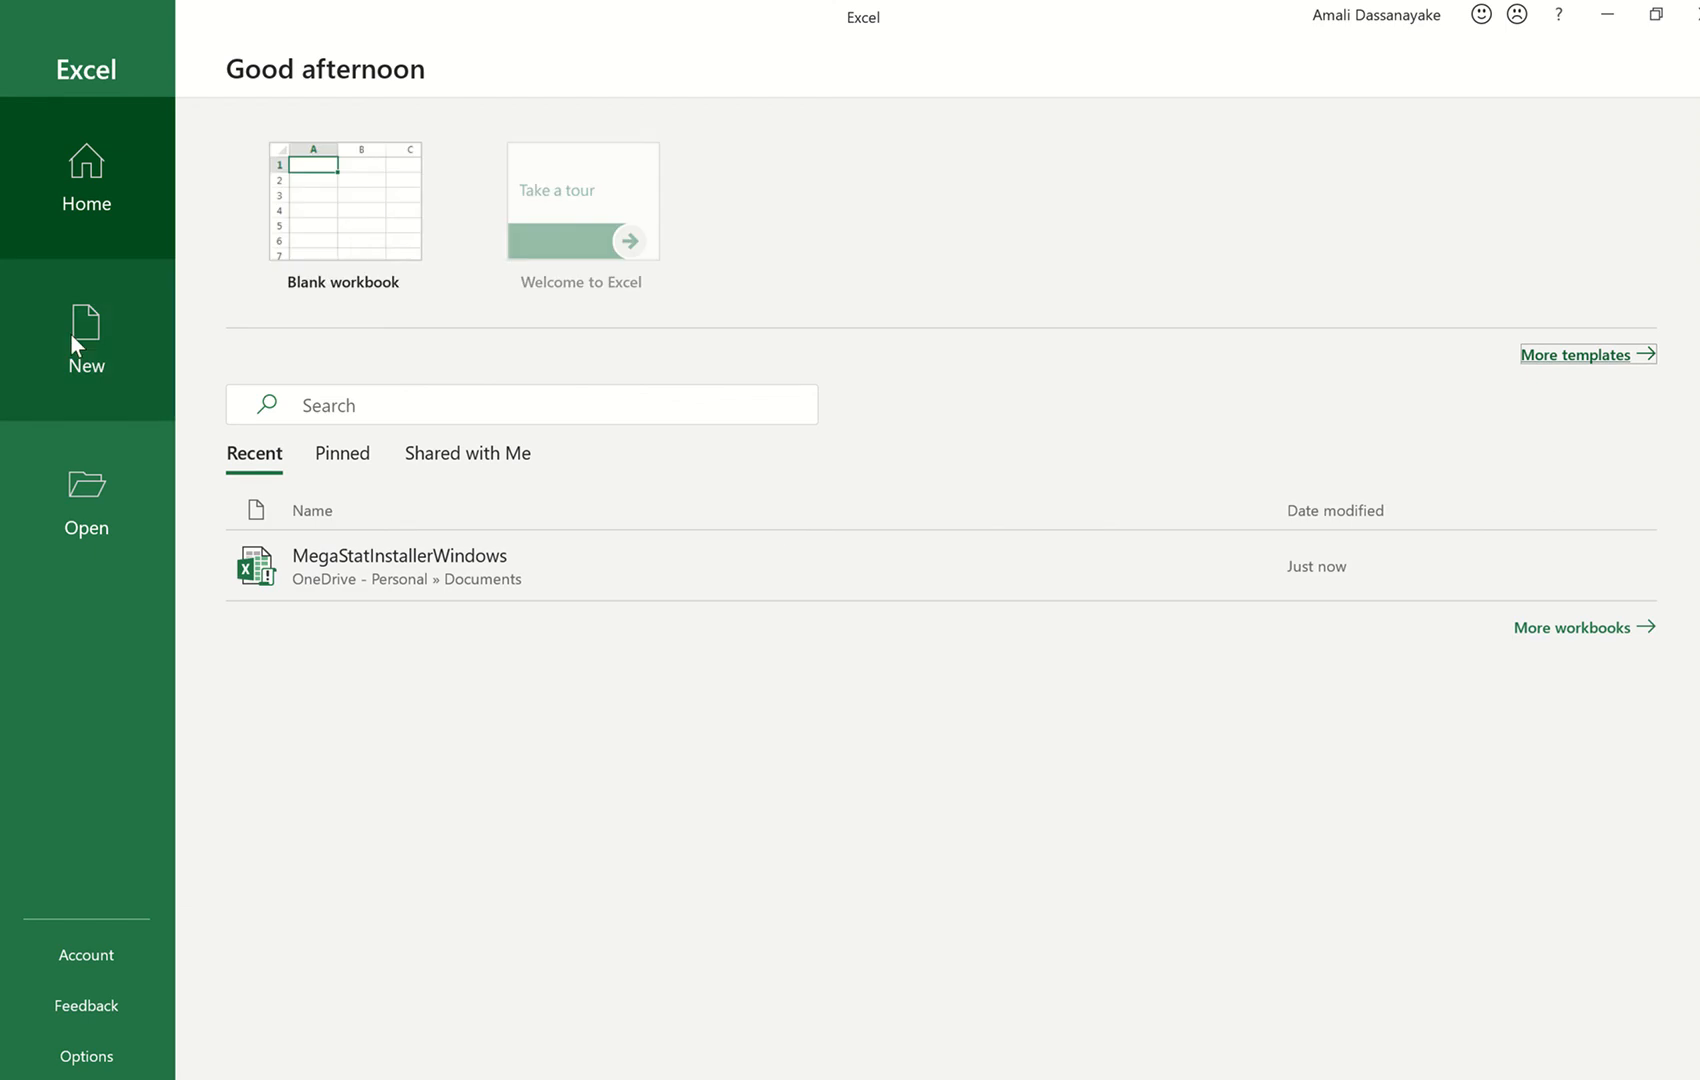
click(347, 230)
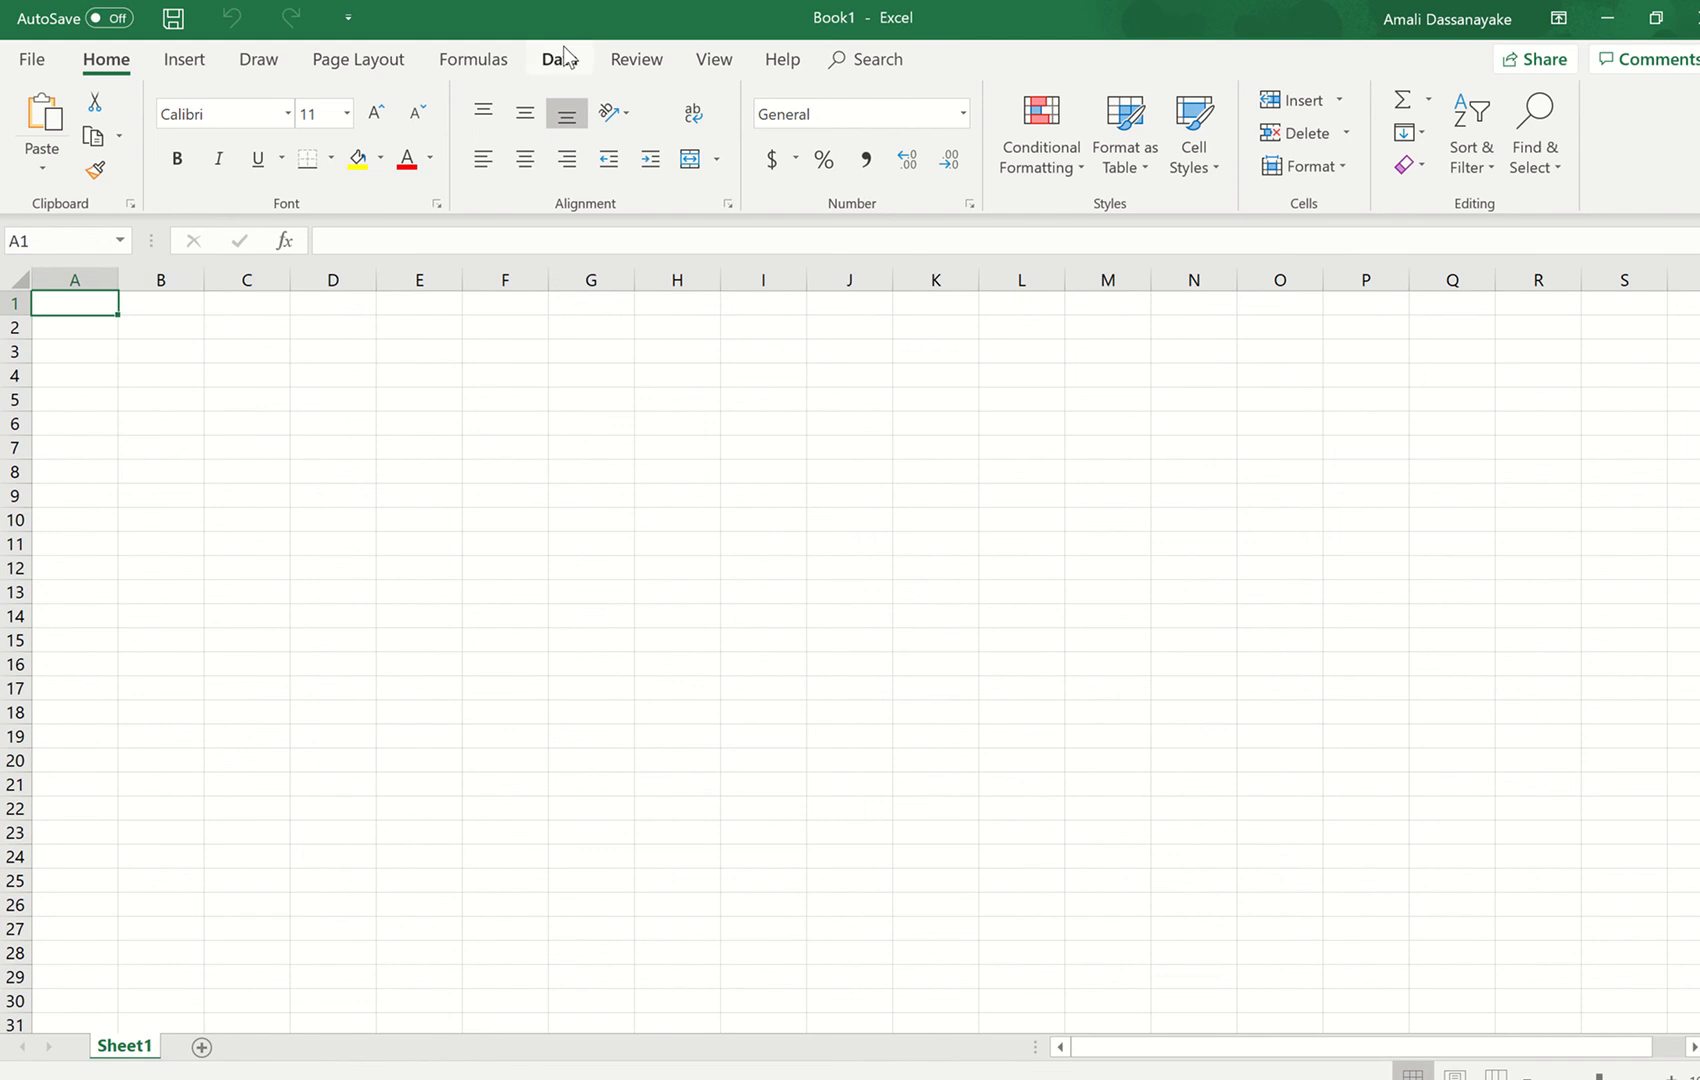
- Check whether MegaStat is available among the data commands of the blank workbook
click(559, 60)
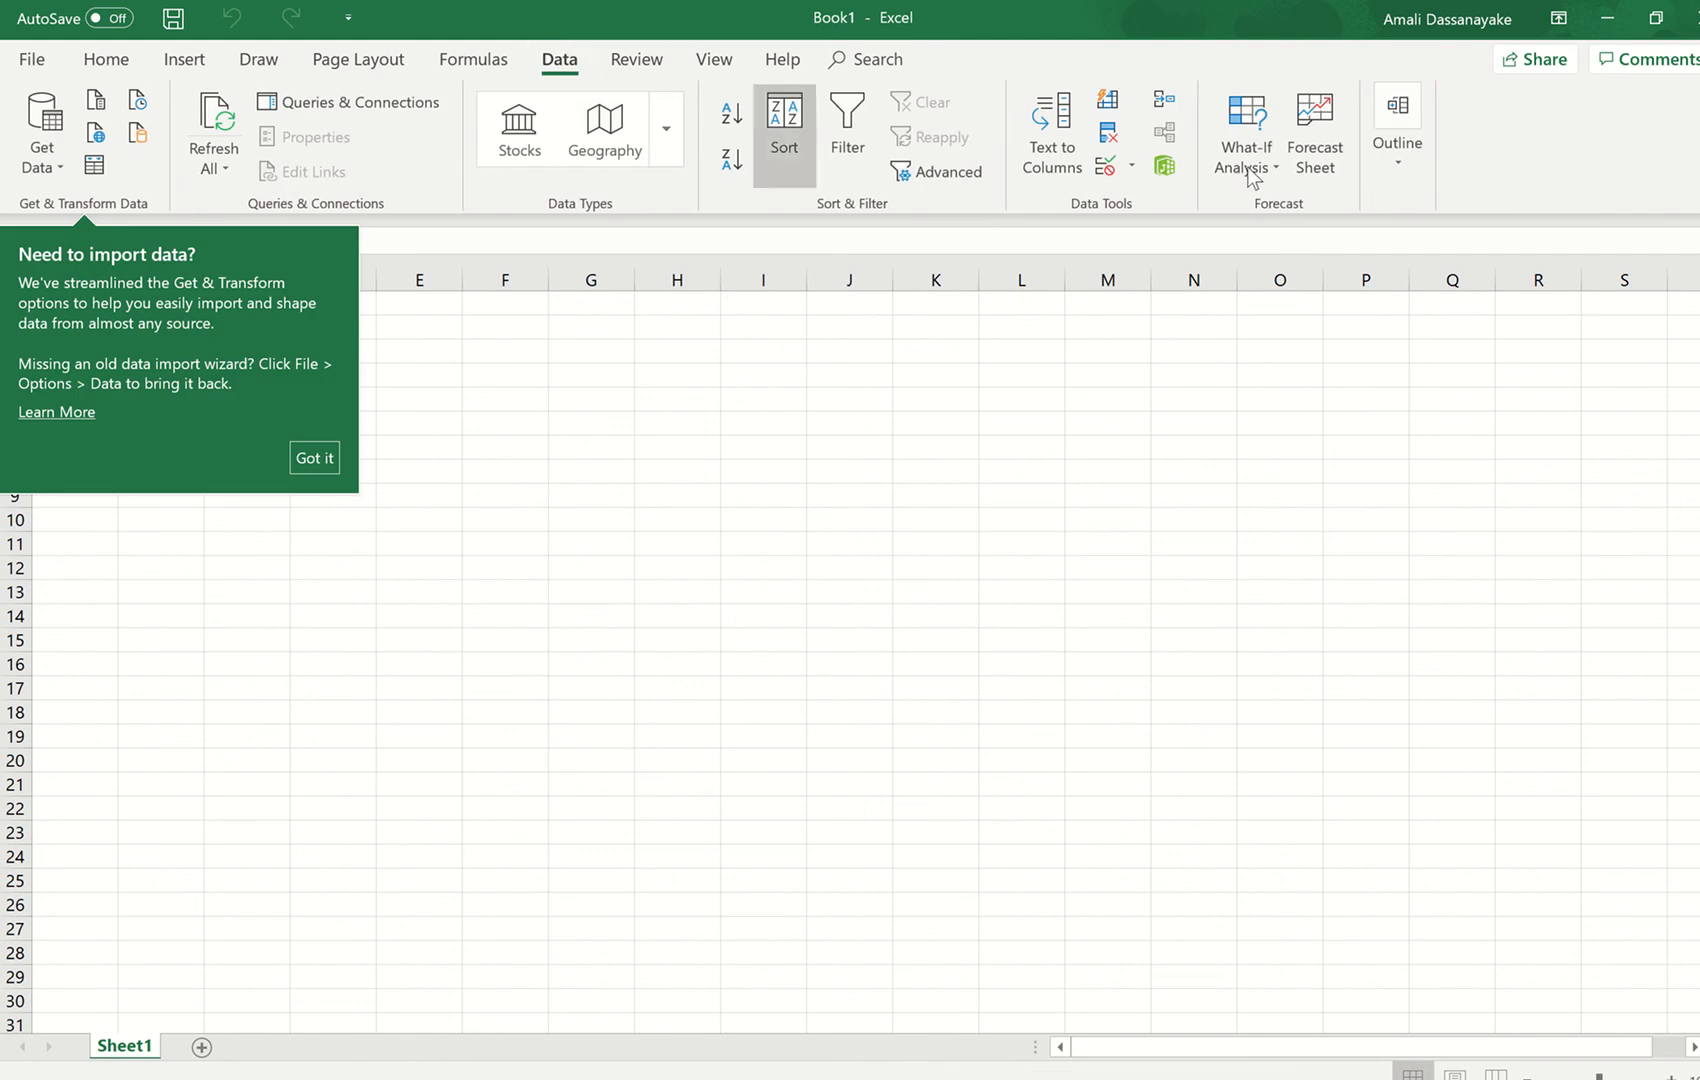
click(637, 470)
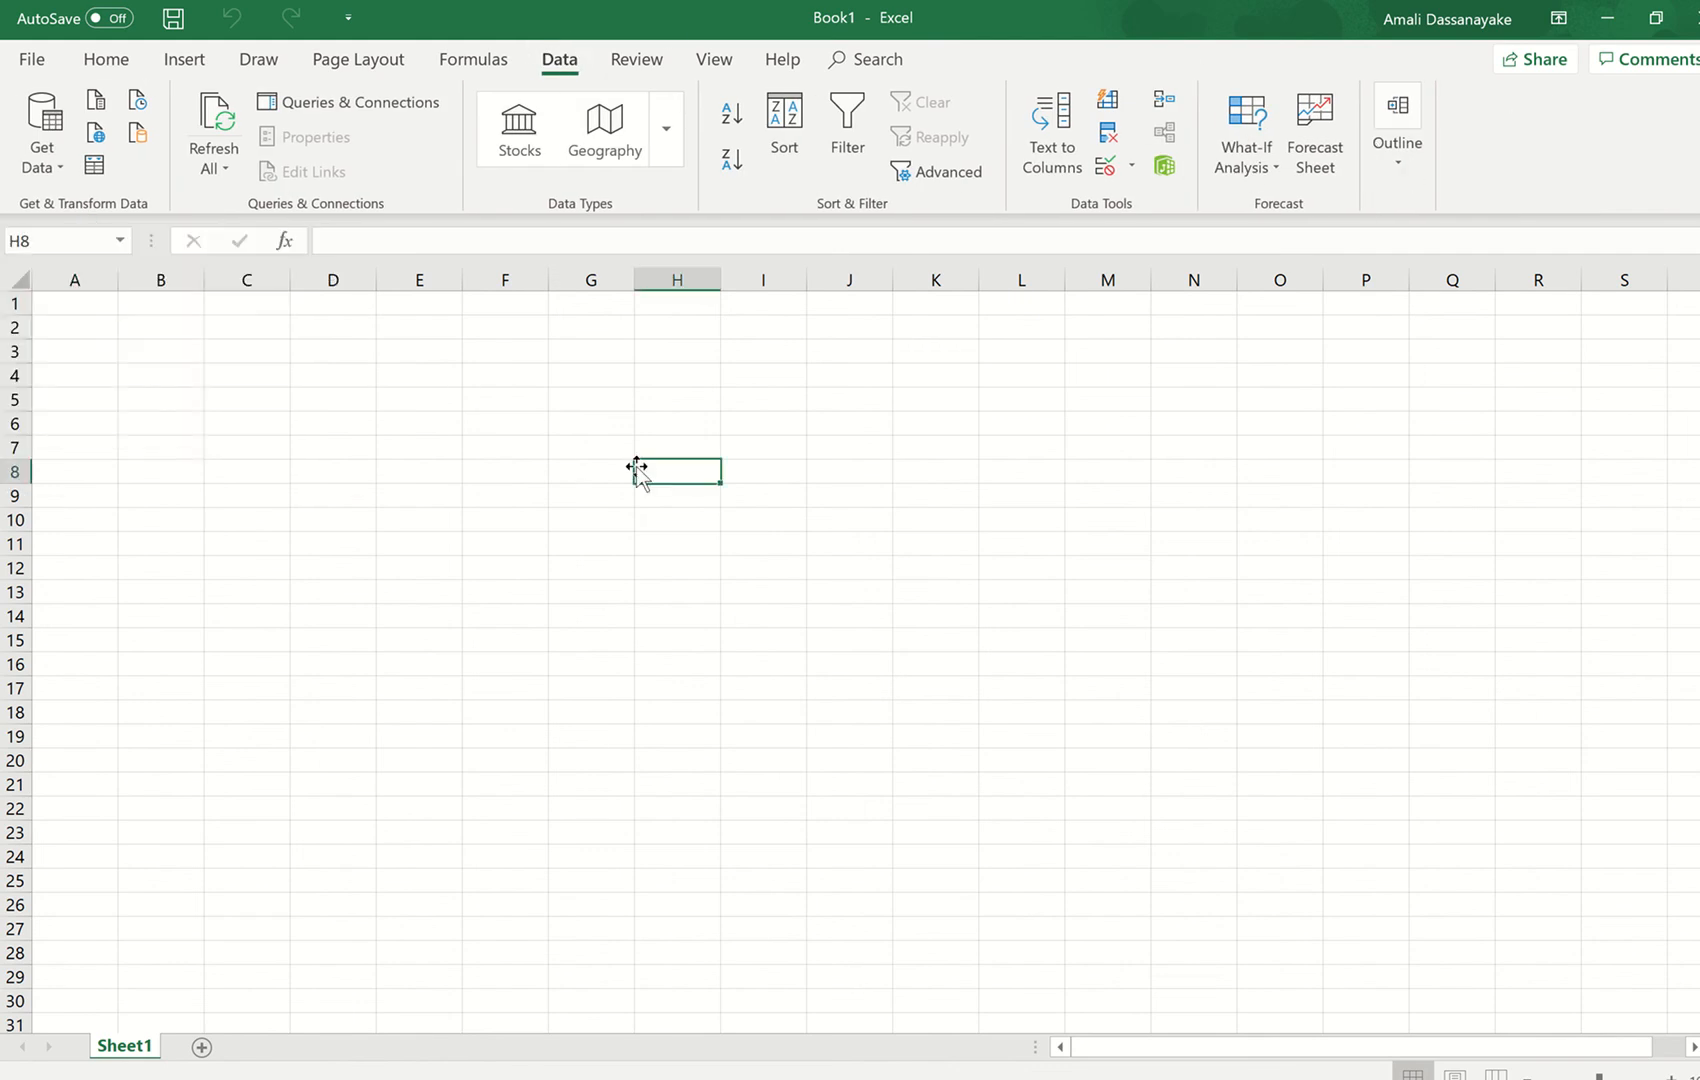
click(57, 299)
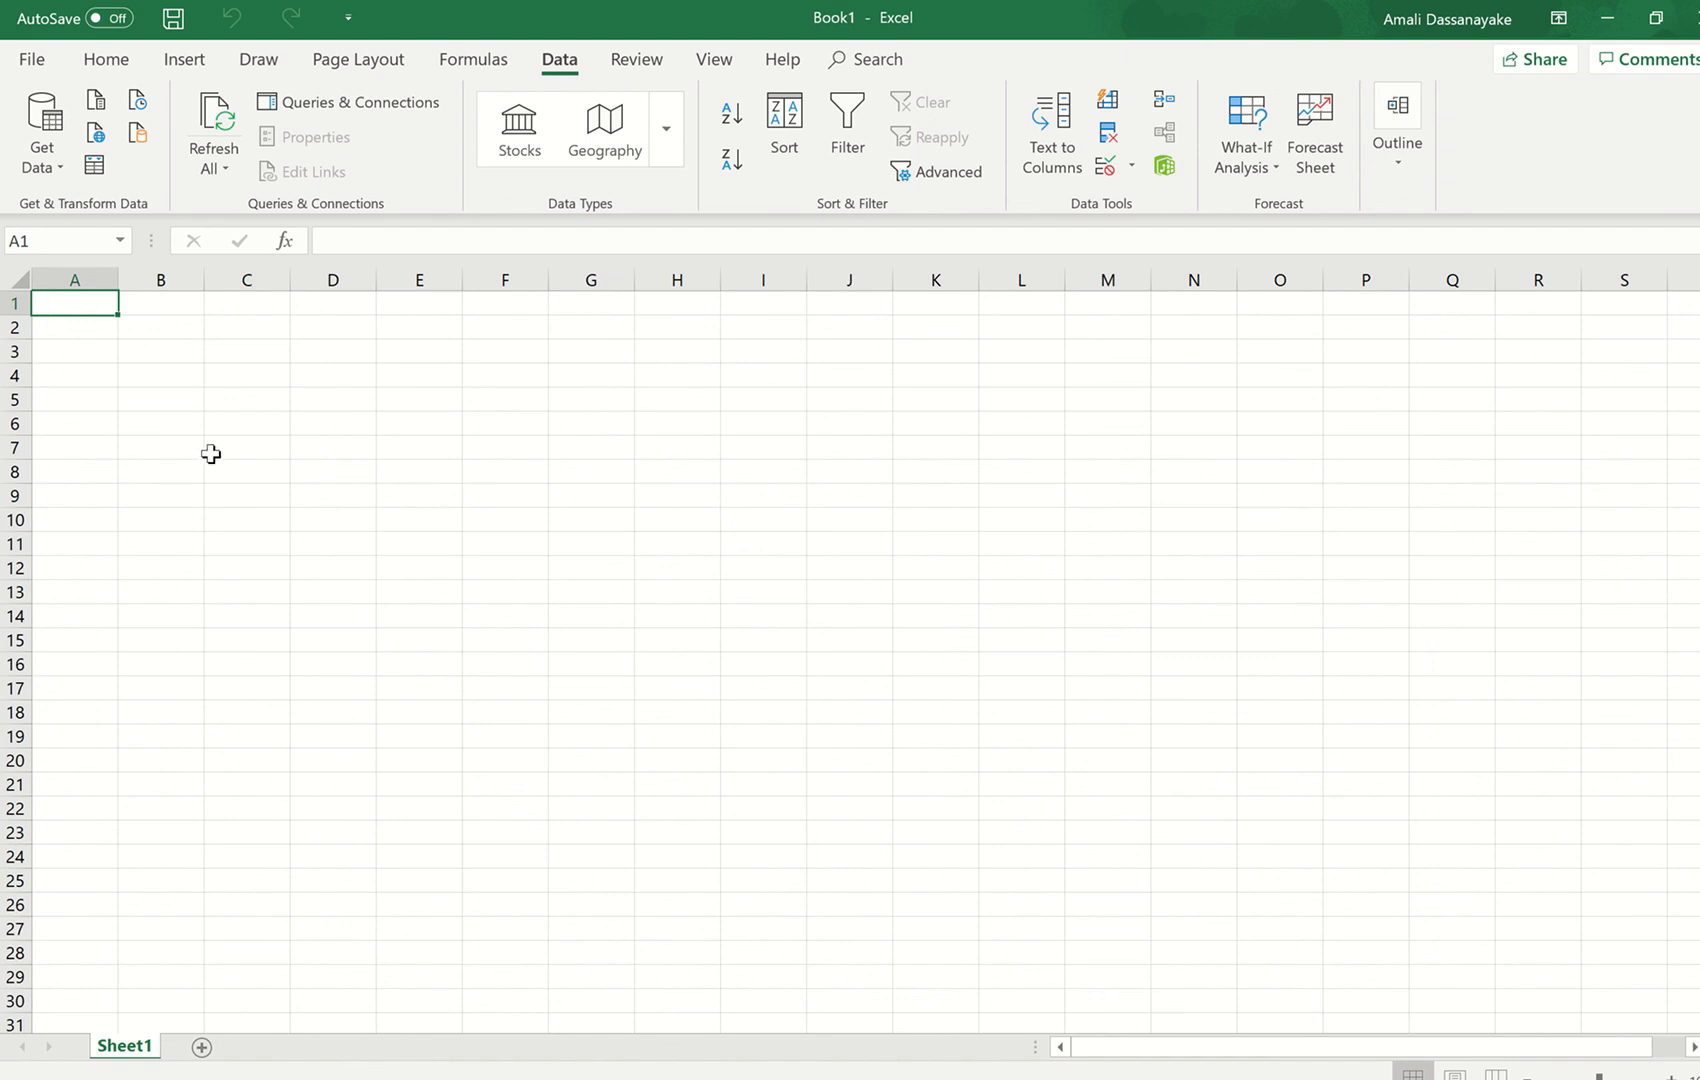
- Deactivate the MegaStat add-in through the Excel Add-ins manager in Excel Options
click(31, 62)
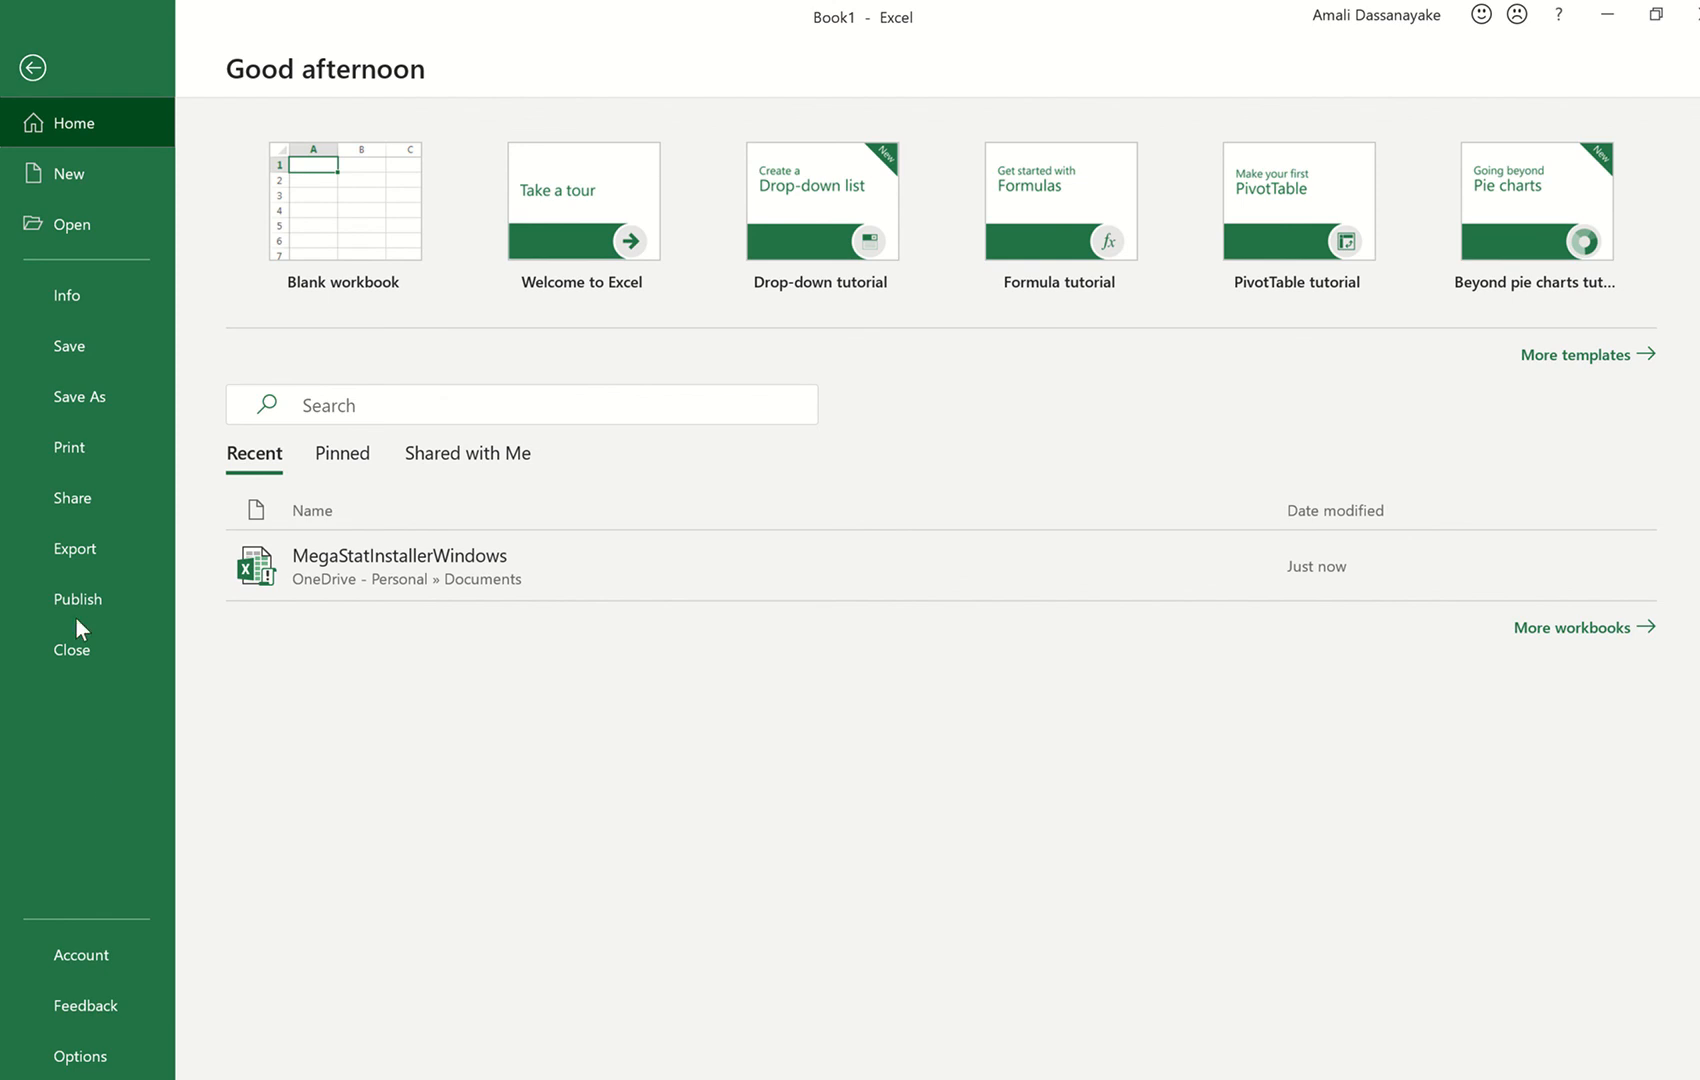
click(60, 1057)
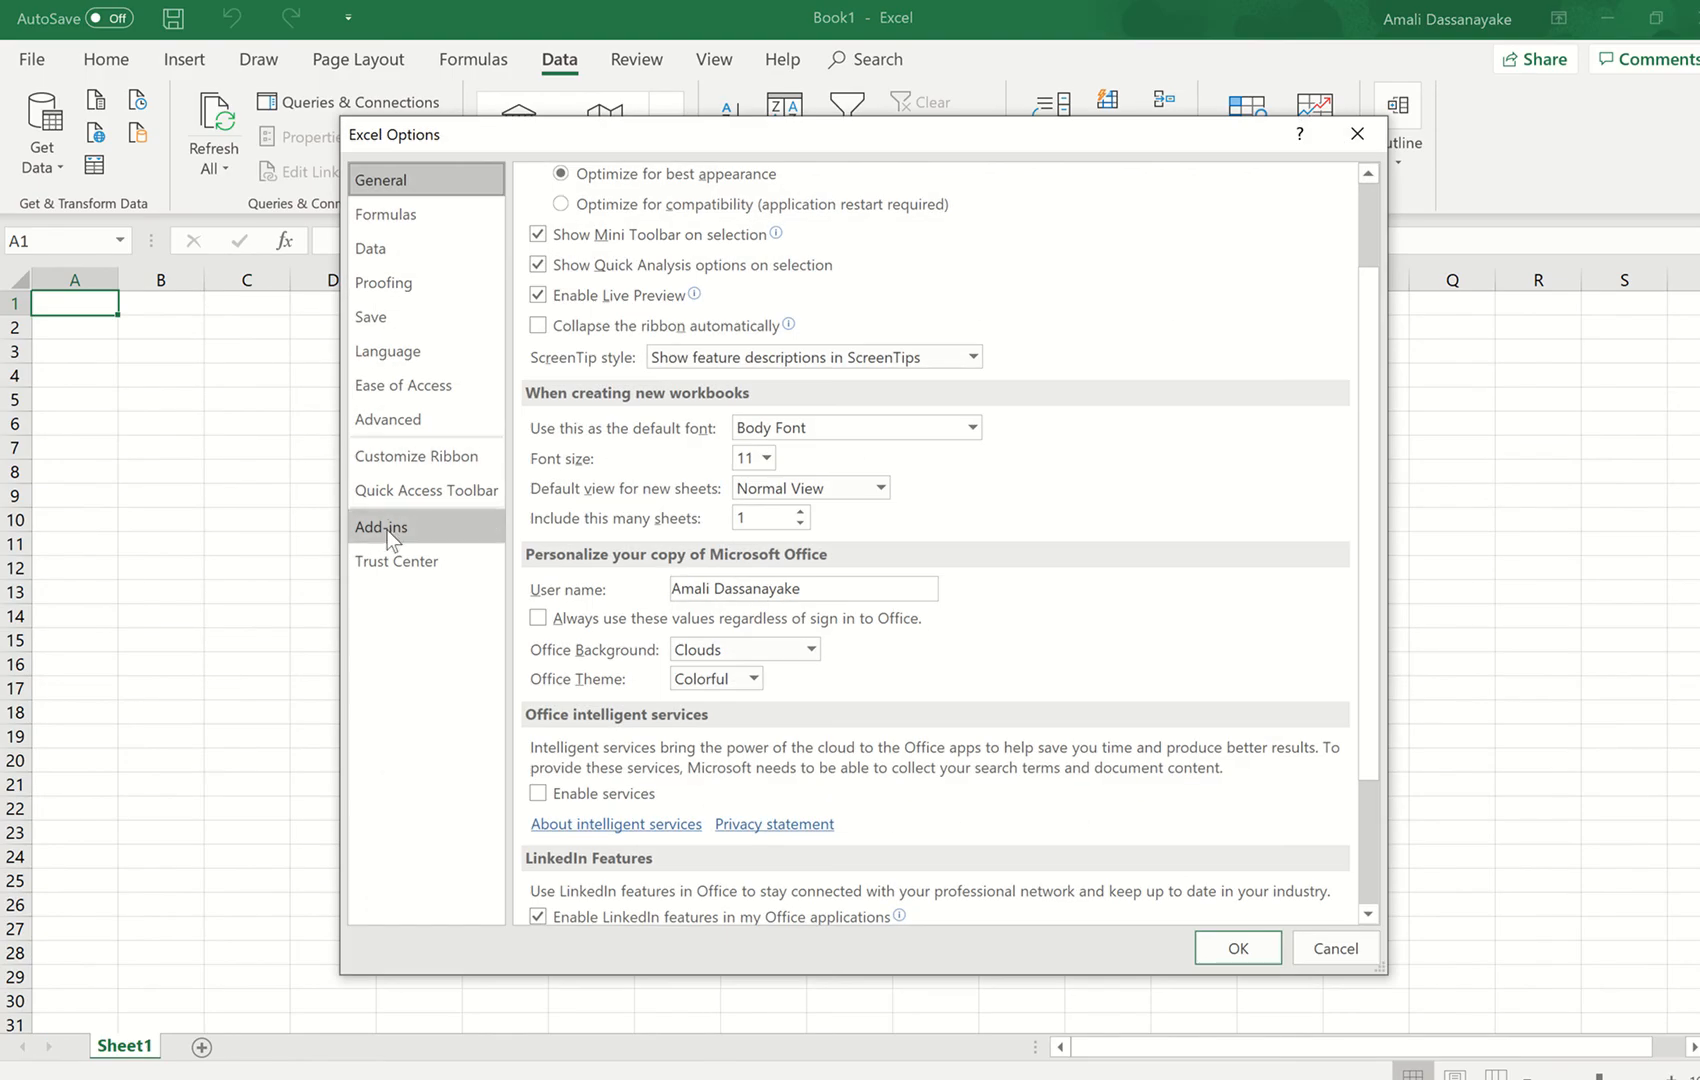
click(386, 530)
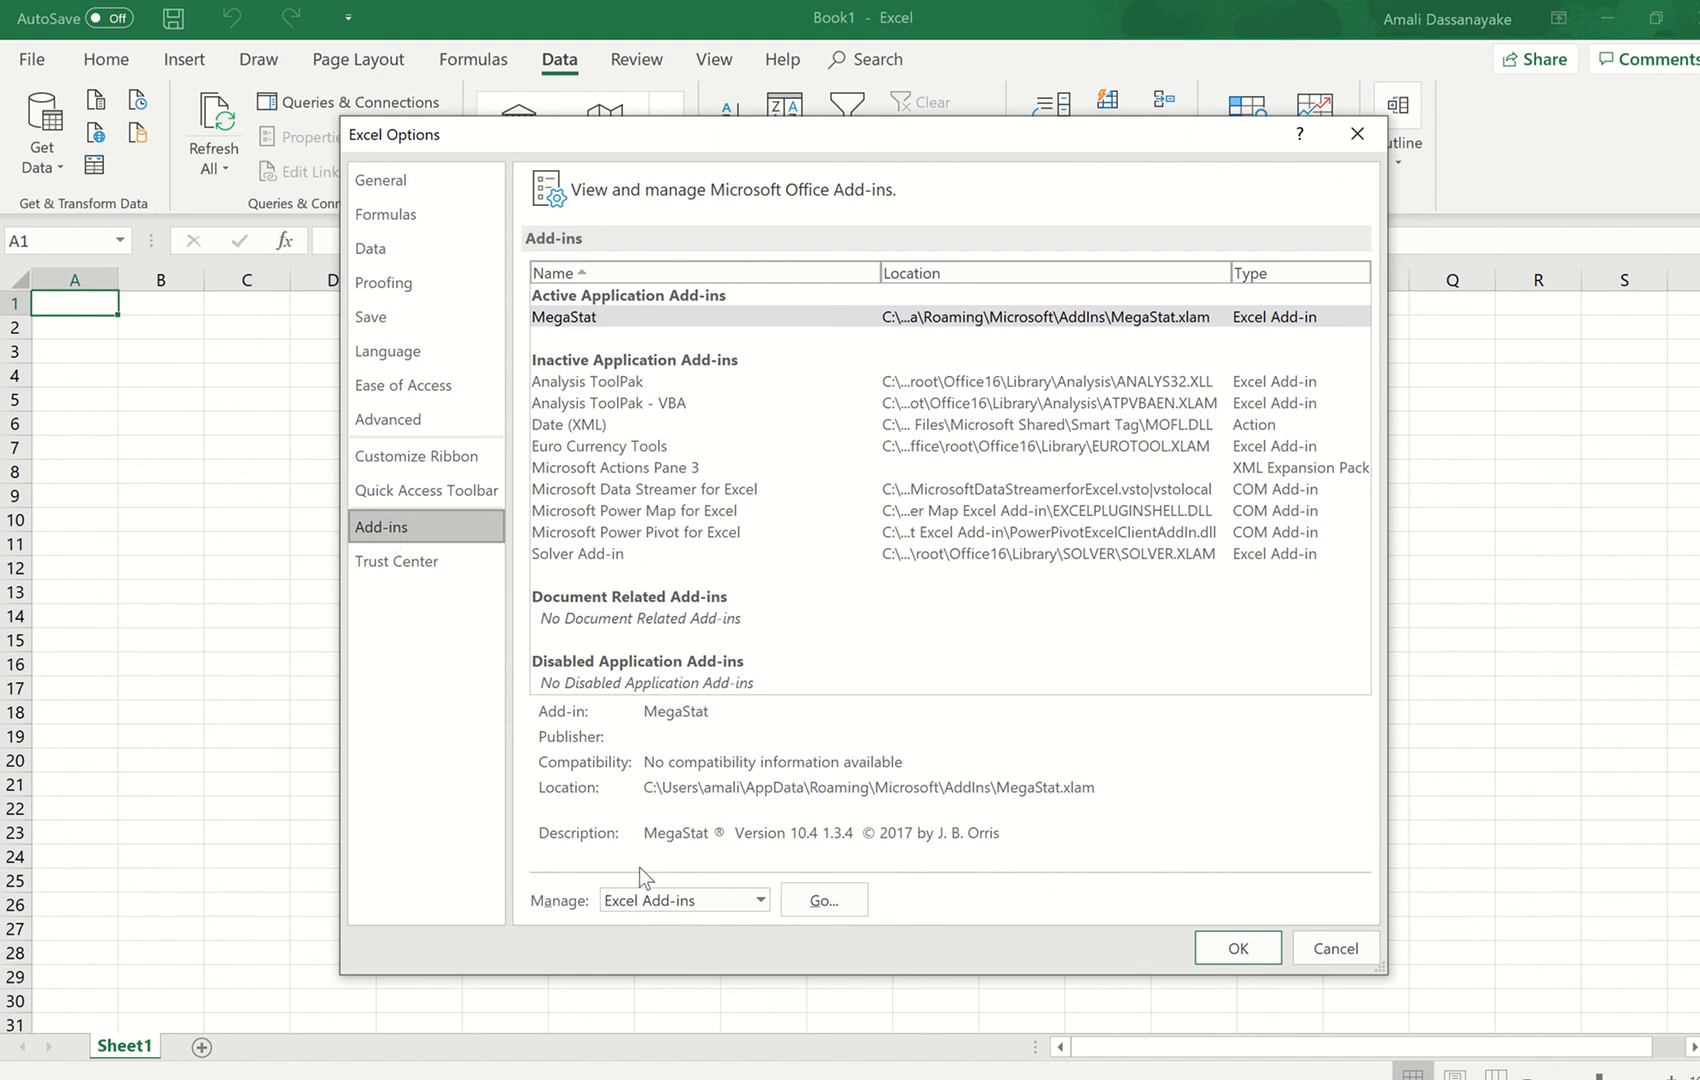
click(820, 898)
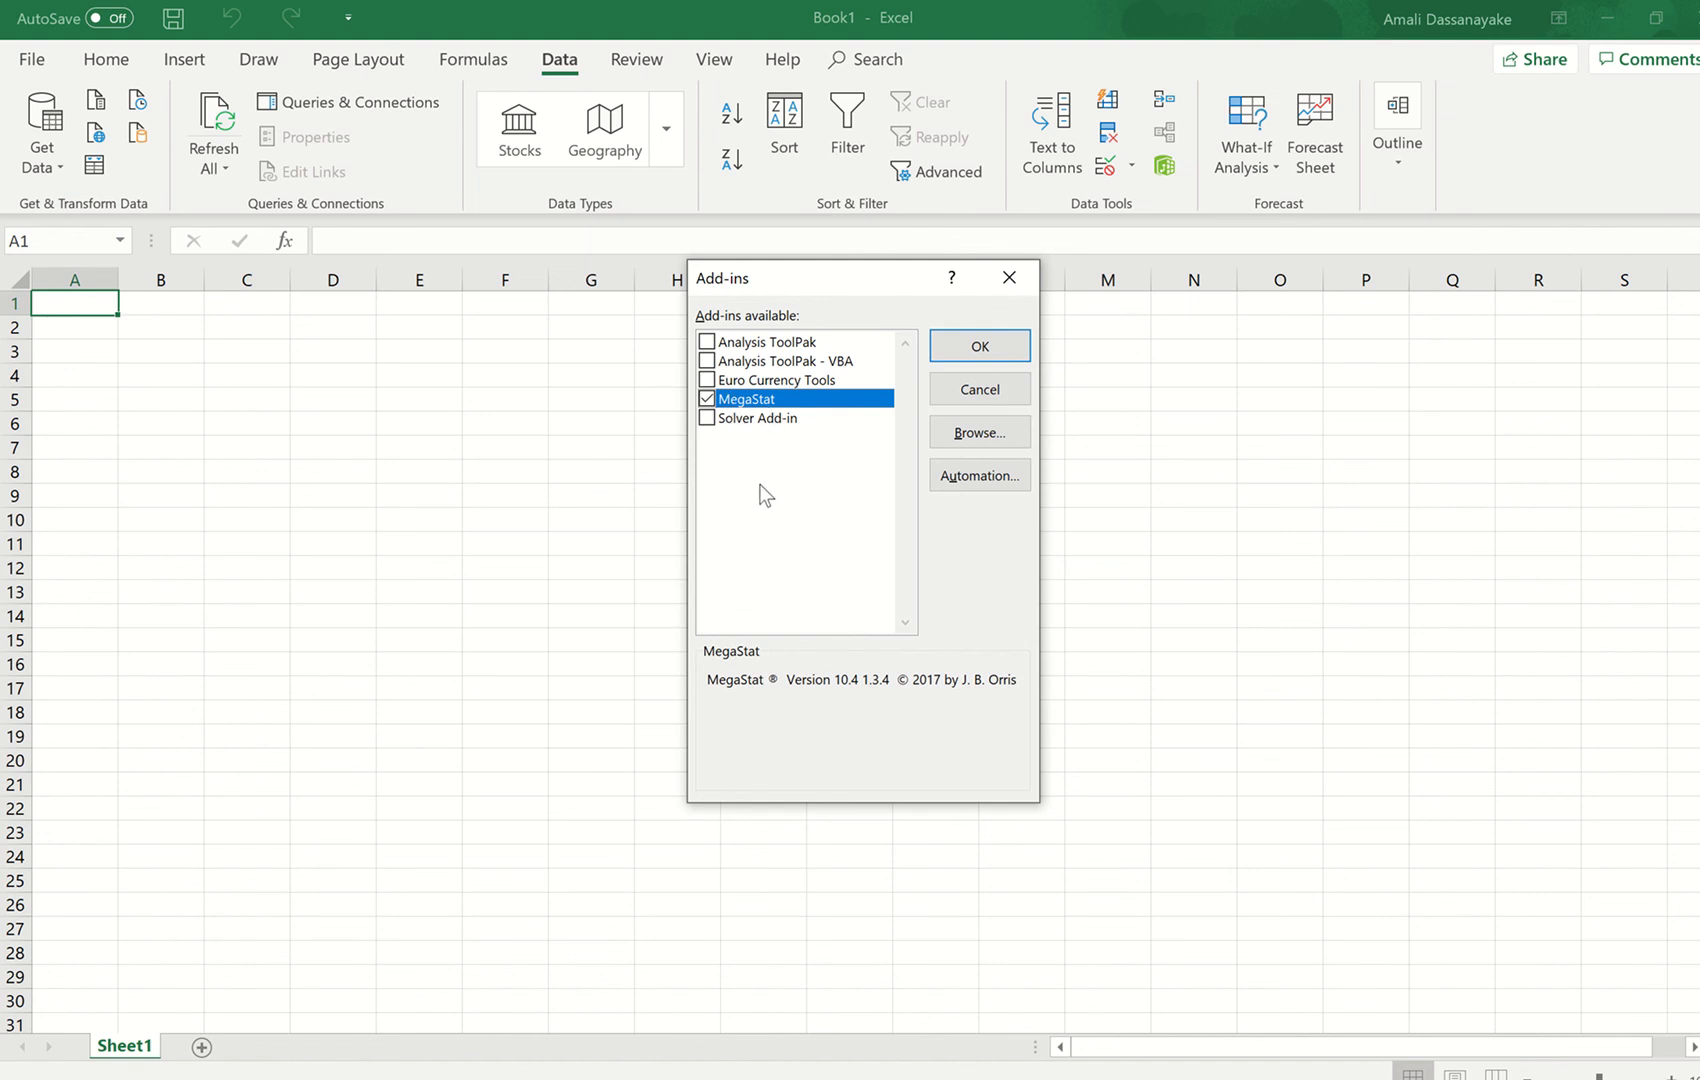
click(708, 400)
click(959, 351)
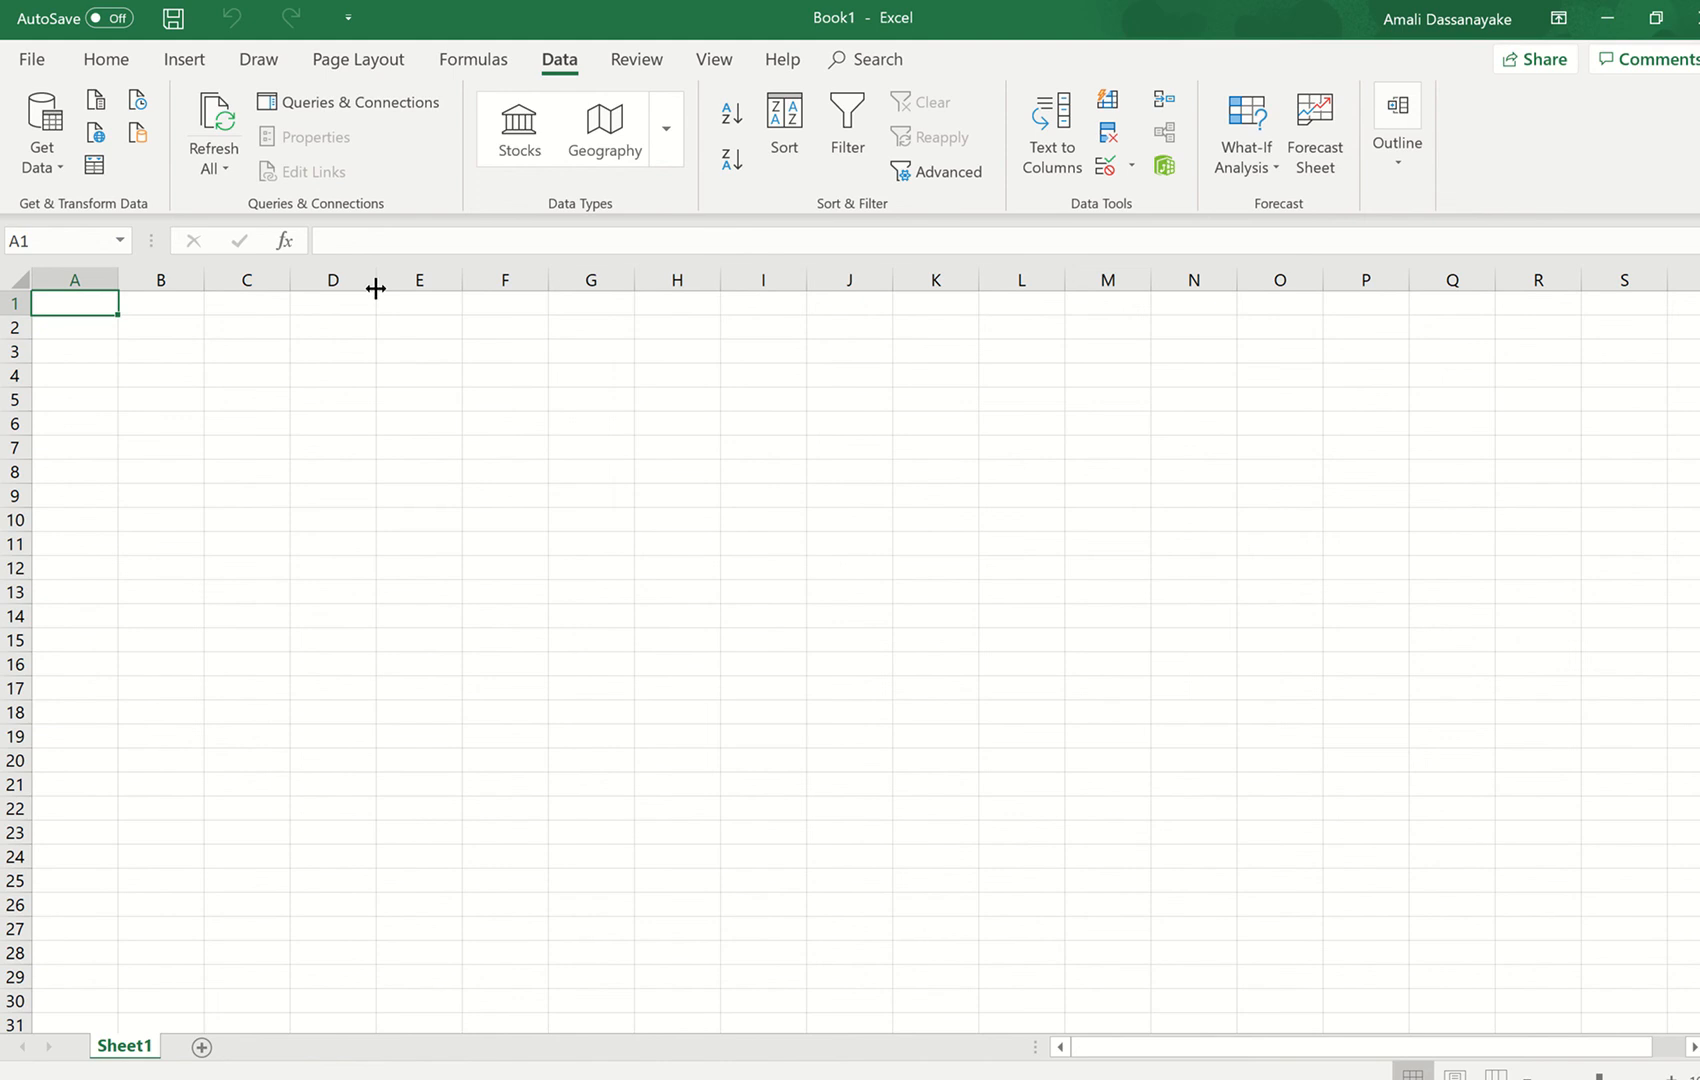
- Activate the MegaStat add-in through the Excel Add-ins manager in Excel Options
click(40, 59)
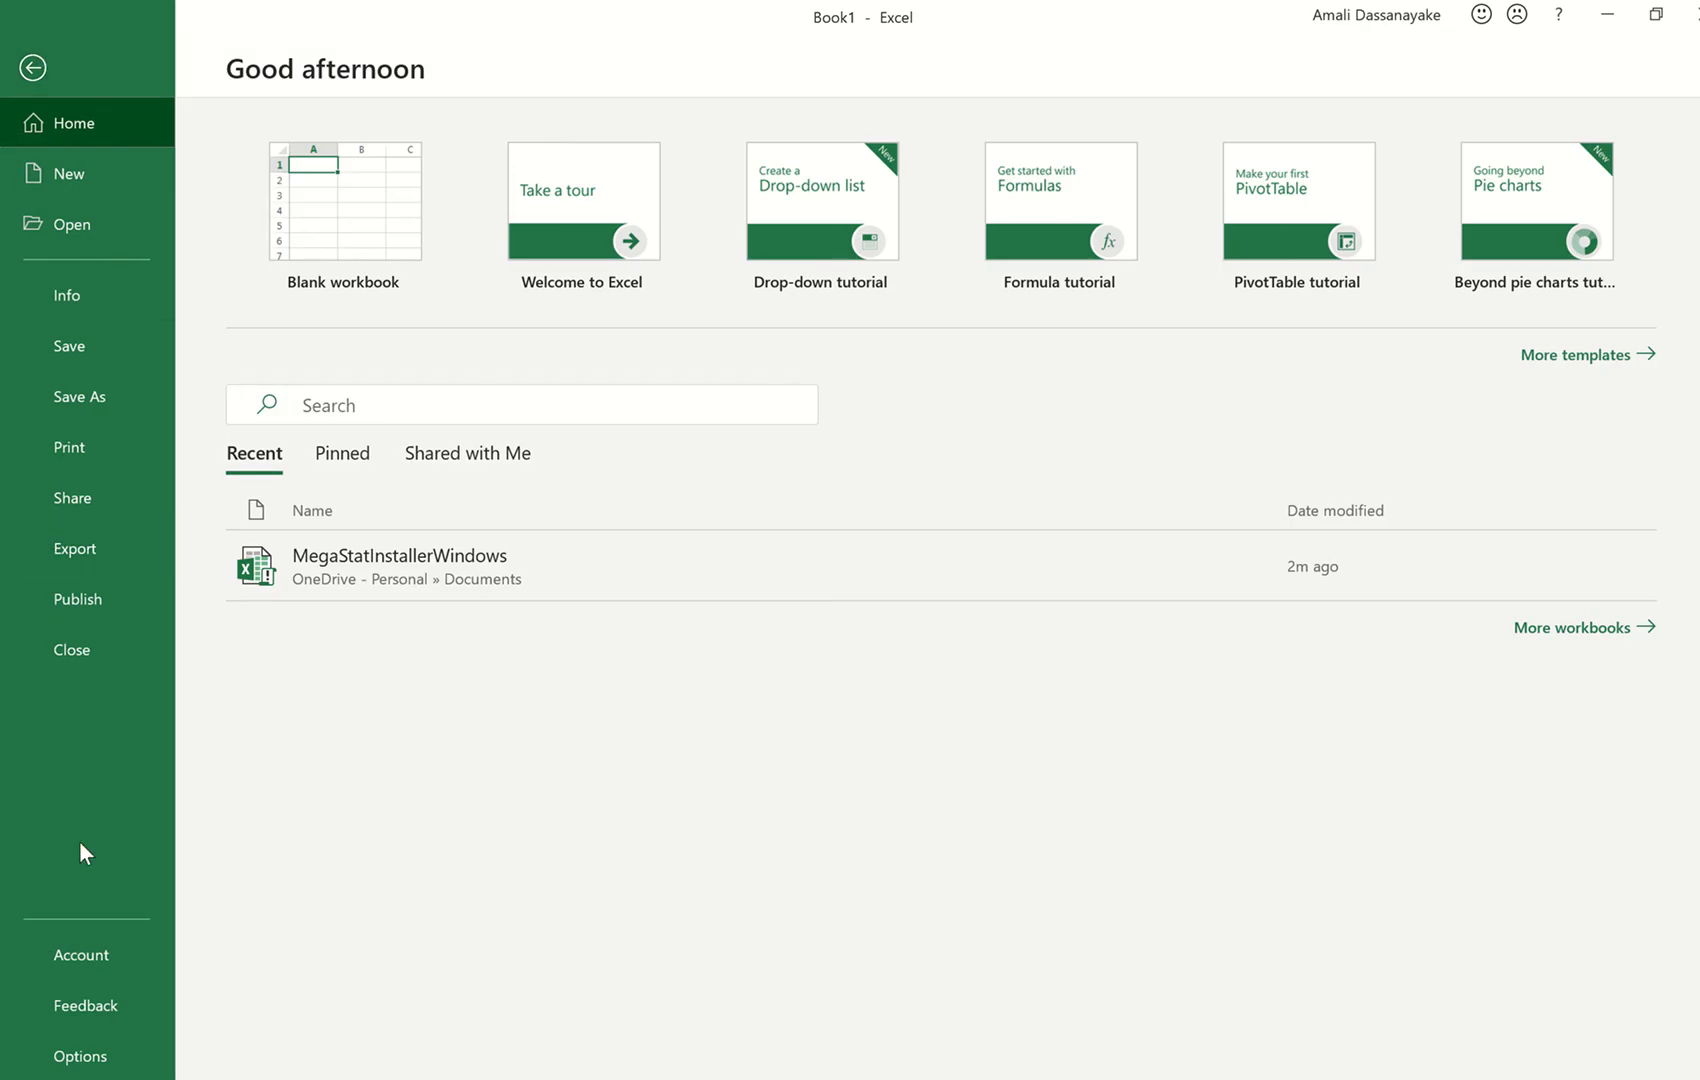
click(82, 1058)
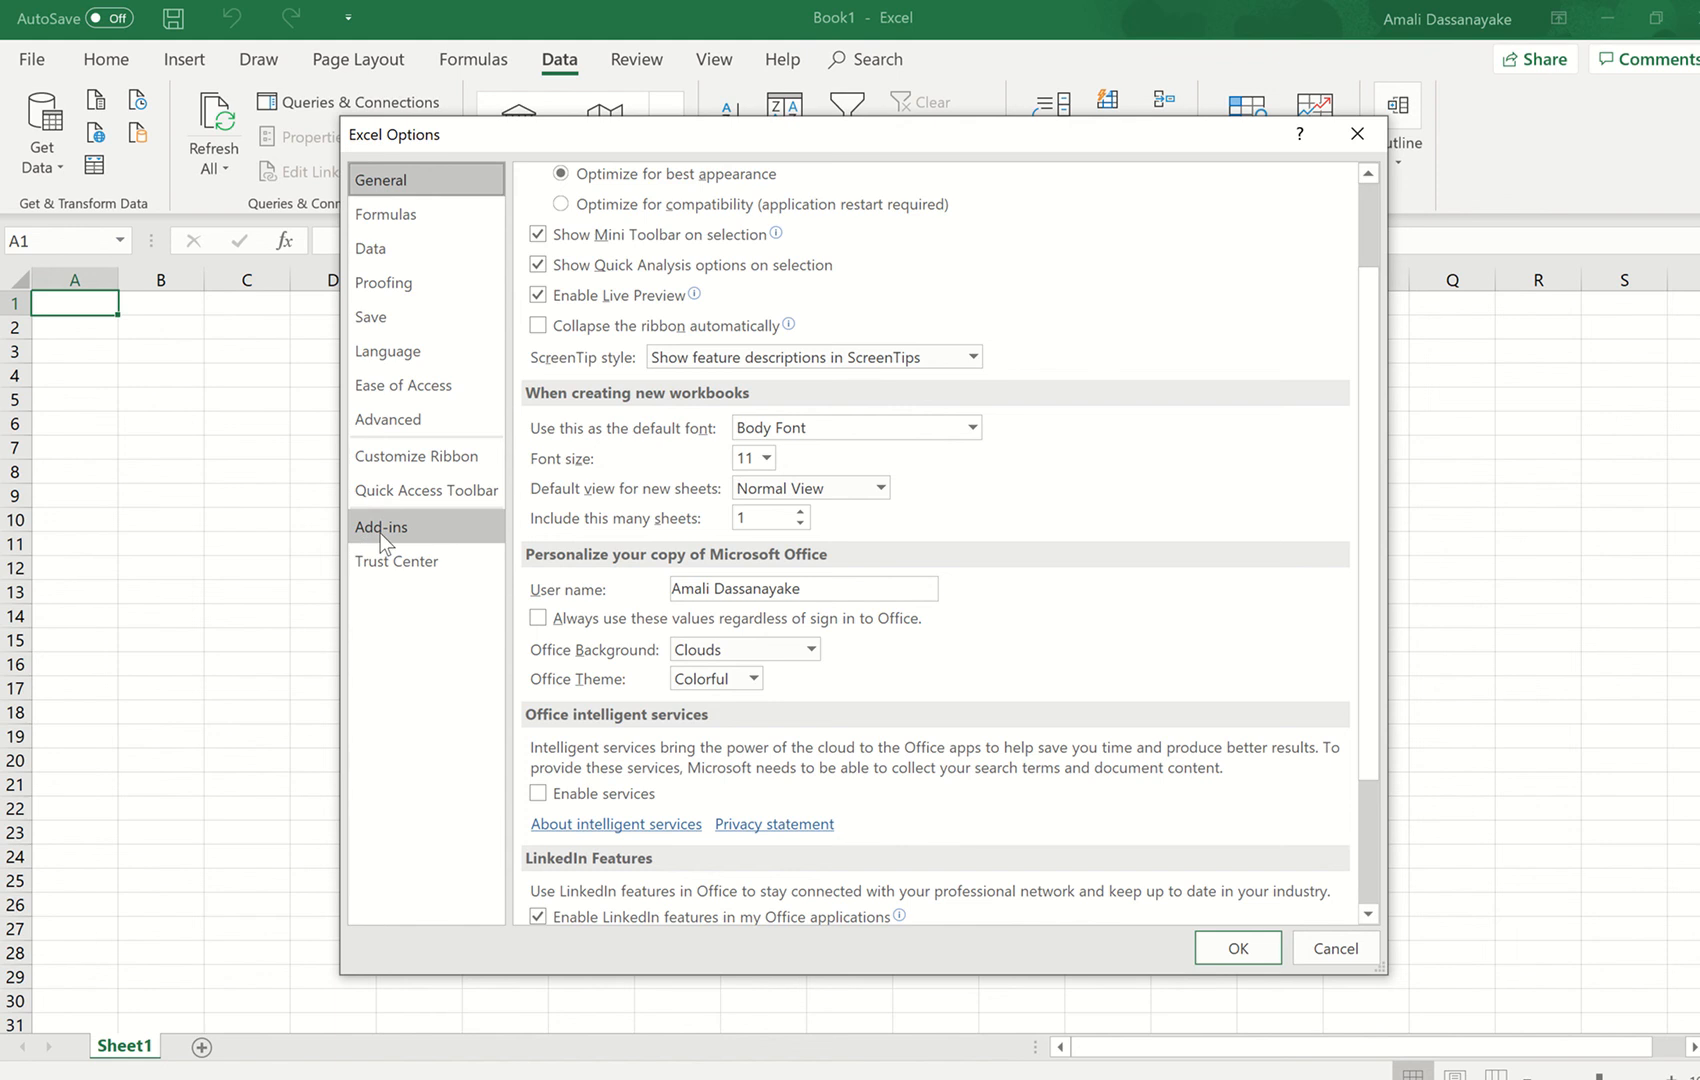
click(380, 530)
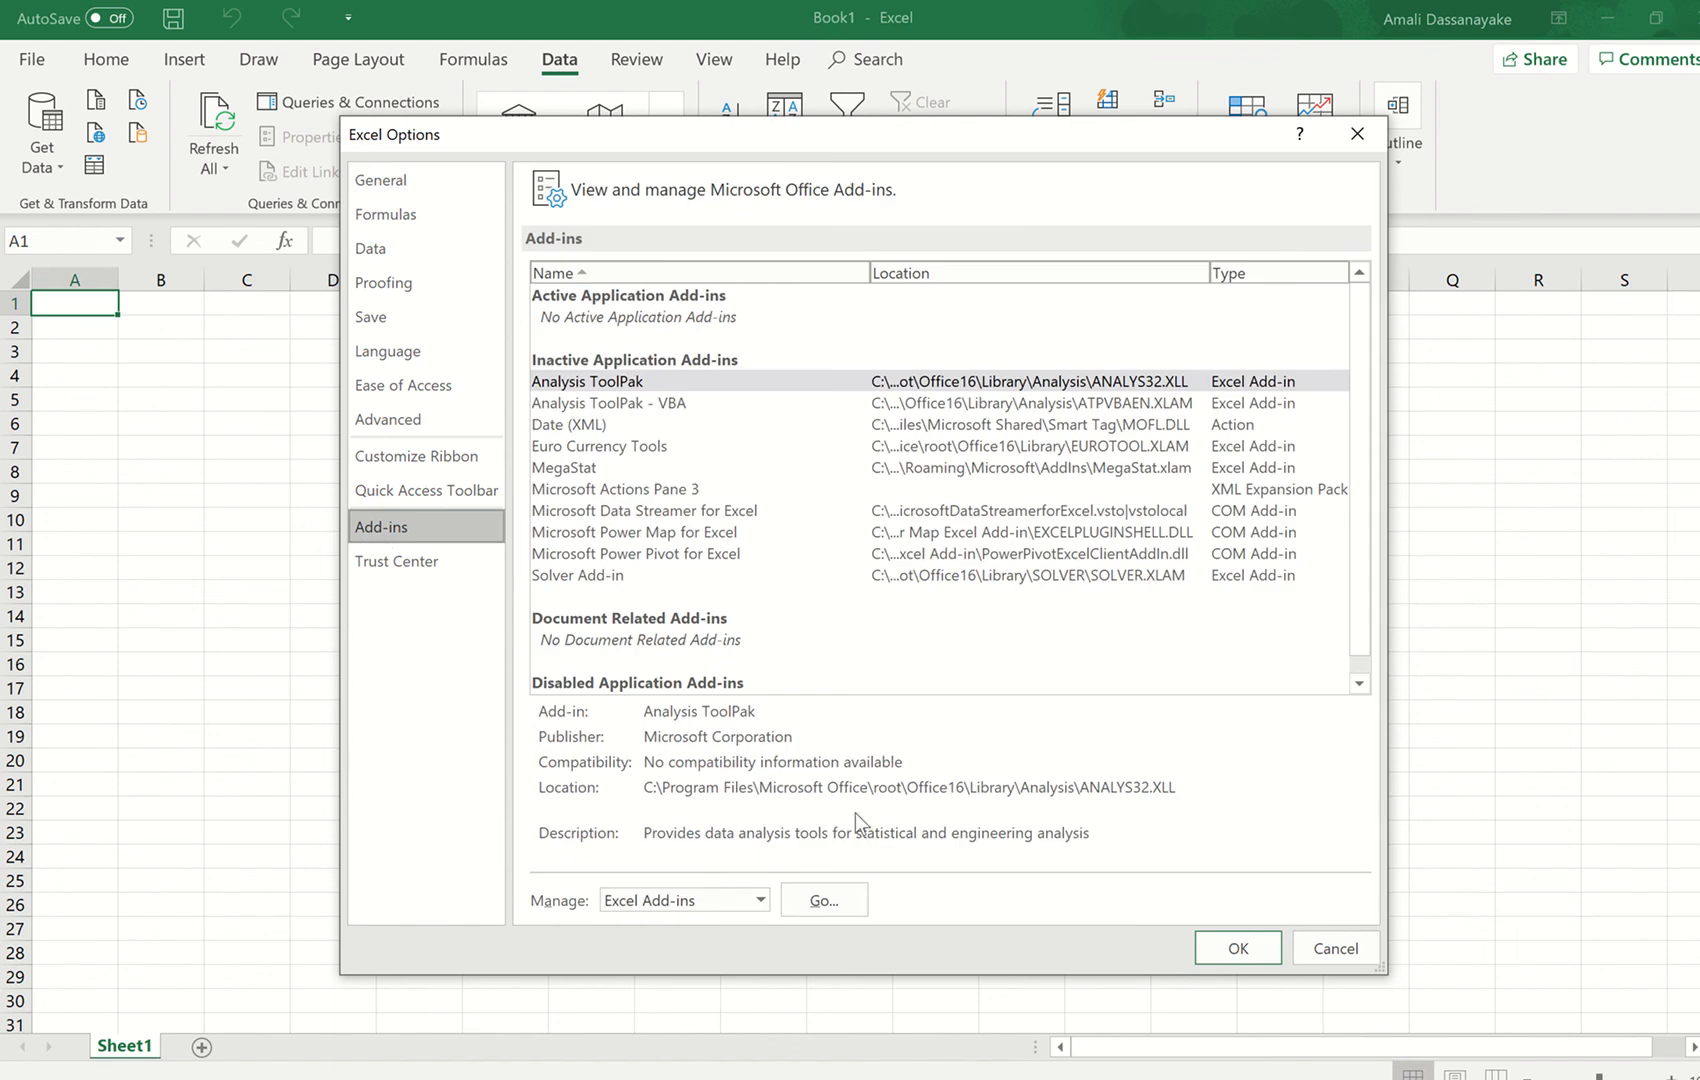
click(826, 903)
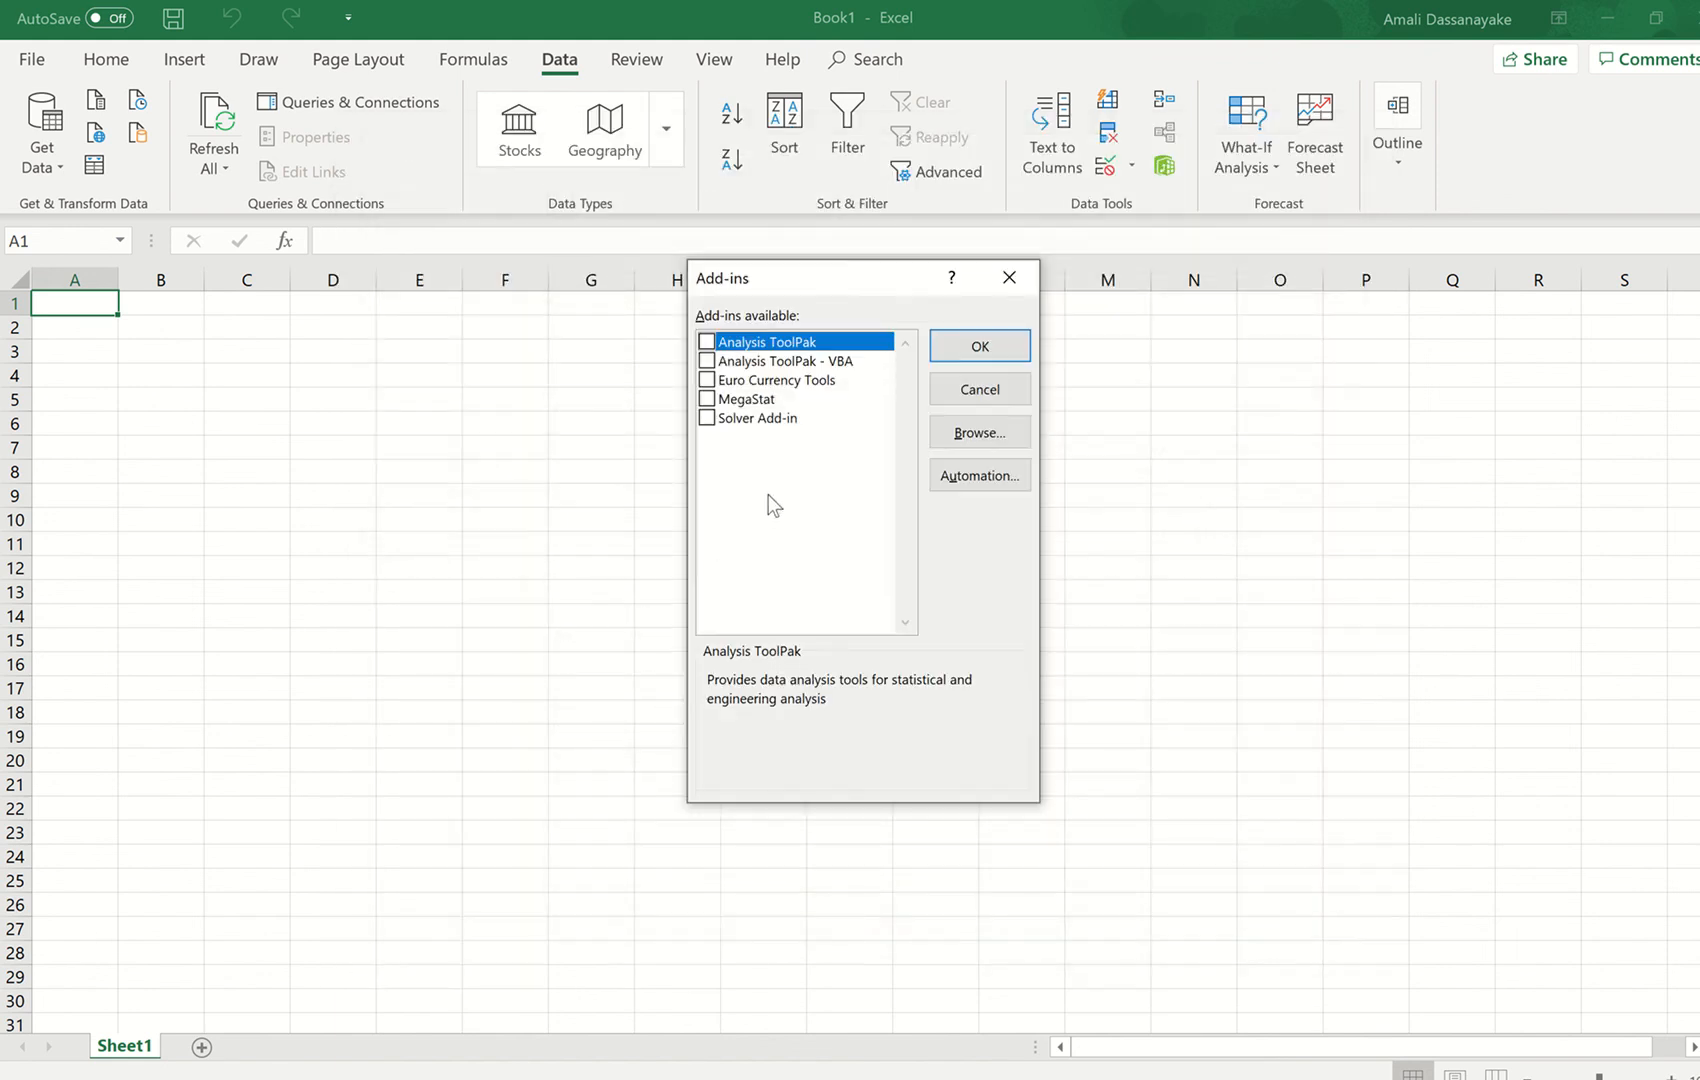
click(707, 399)
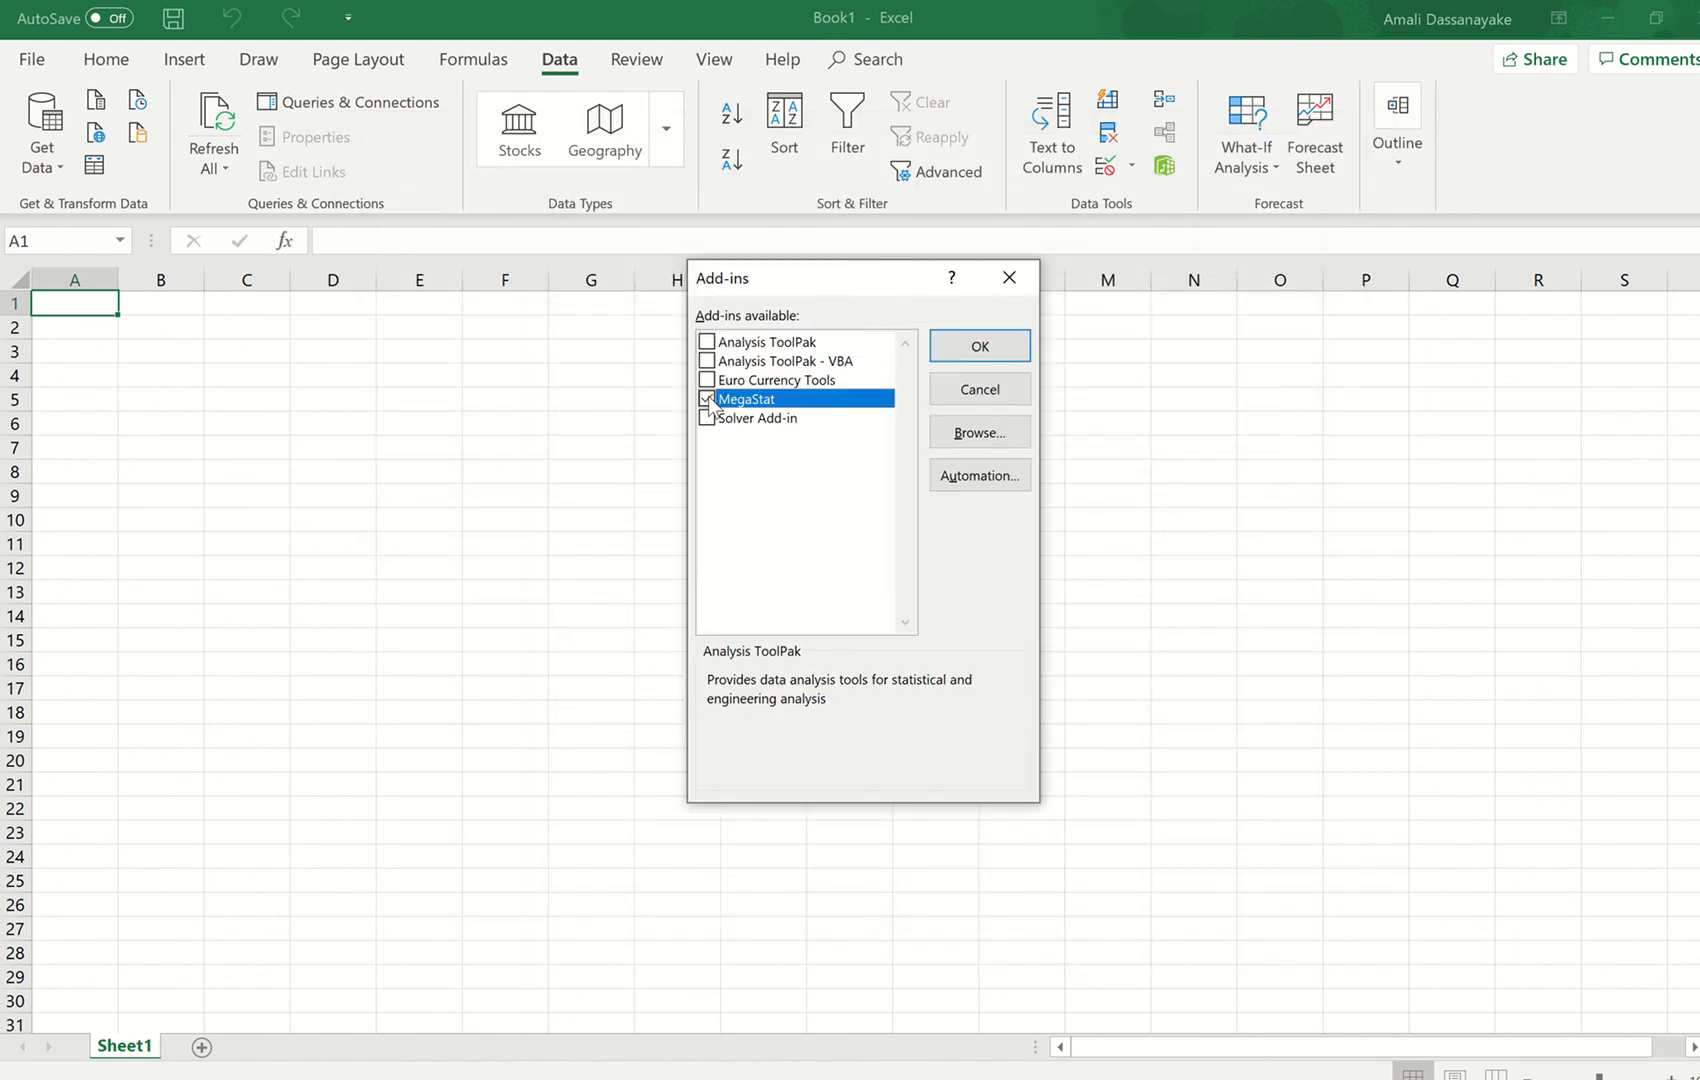
click(980, 350)
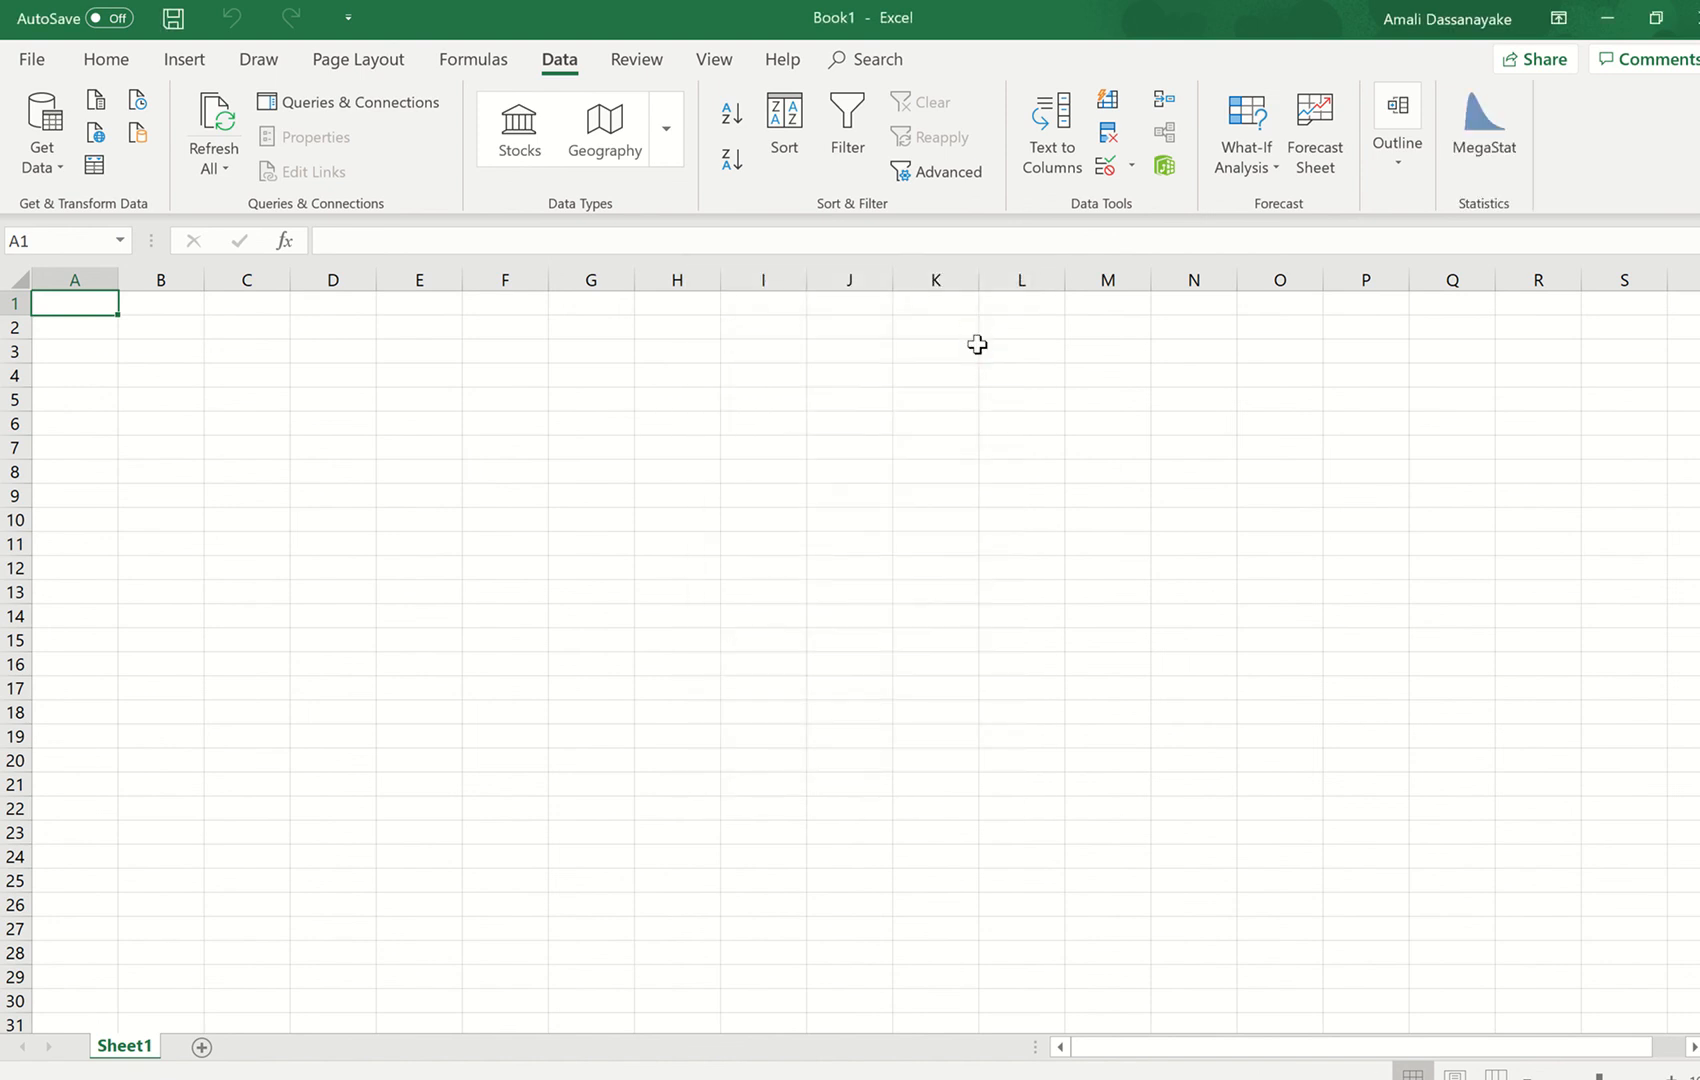
- Launch MegaStat, view its Descriptive Statistics options, and close the dialog without running an analysis
click(1488, 149)
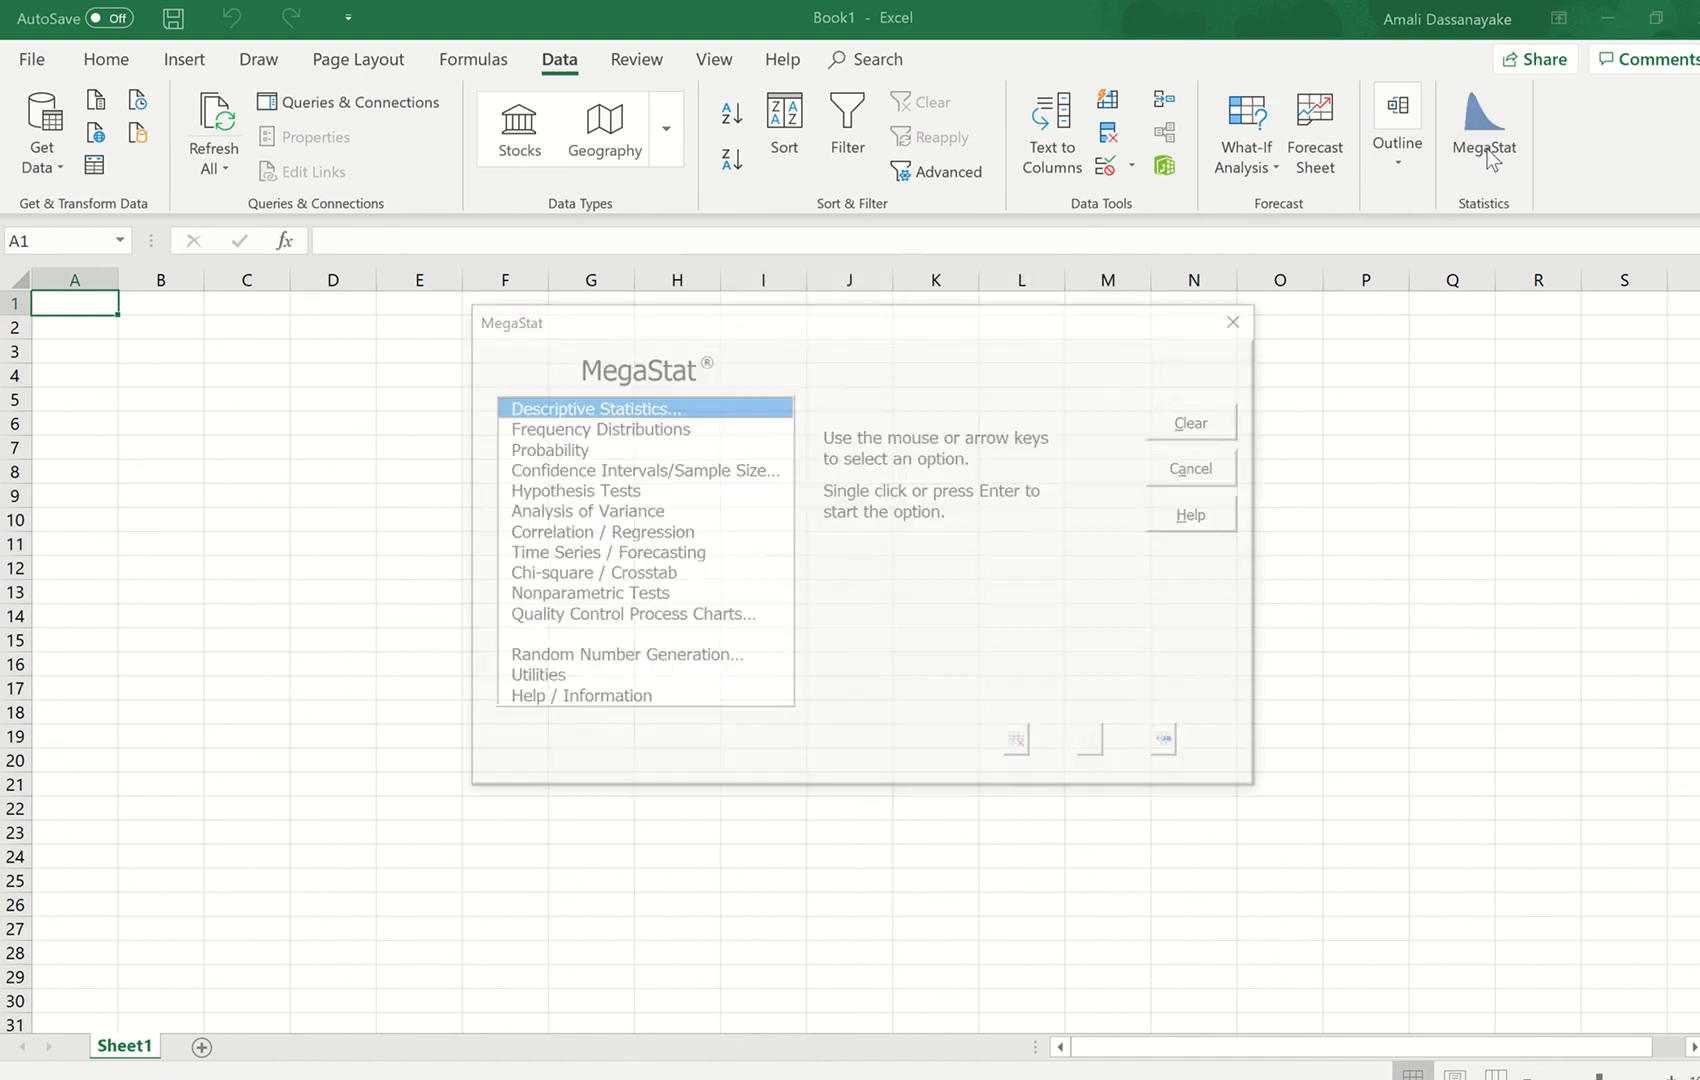
click(620, 430)
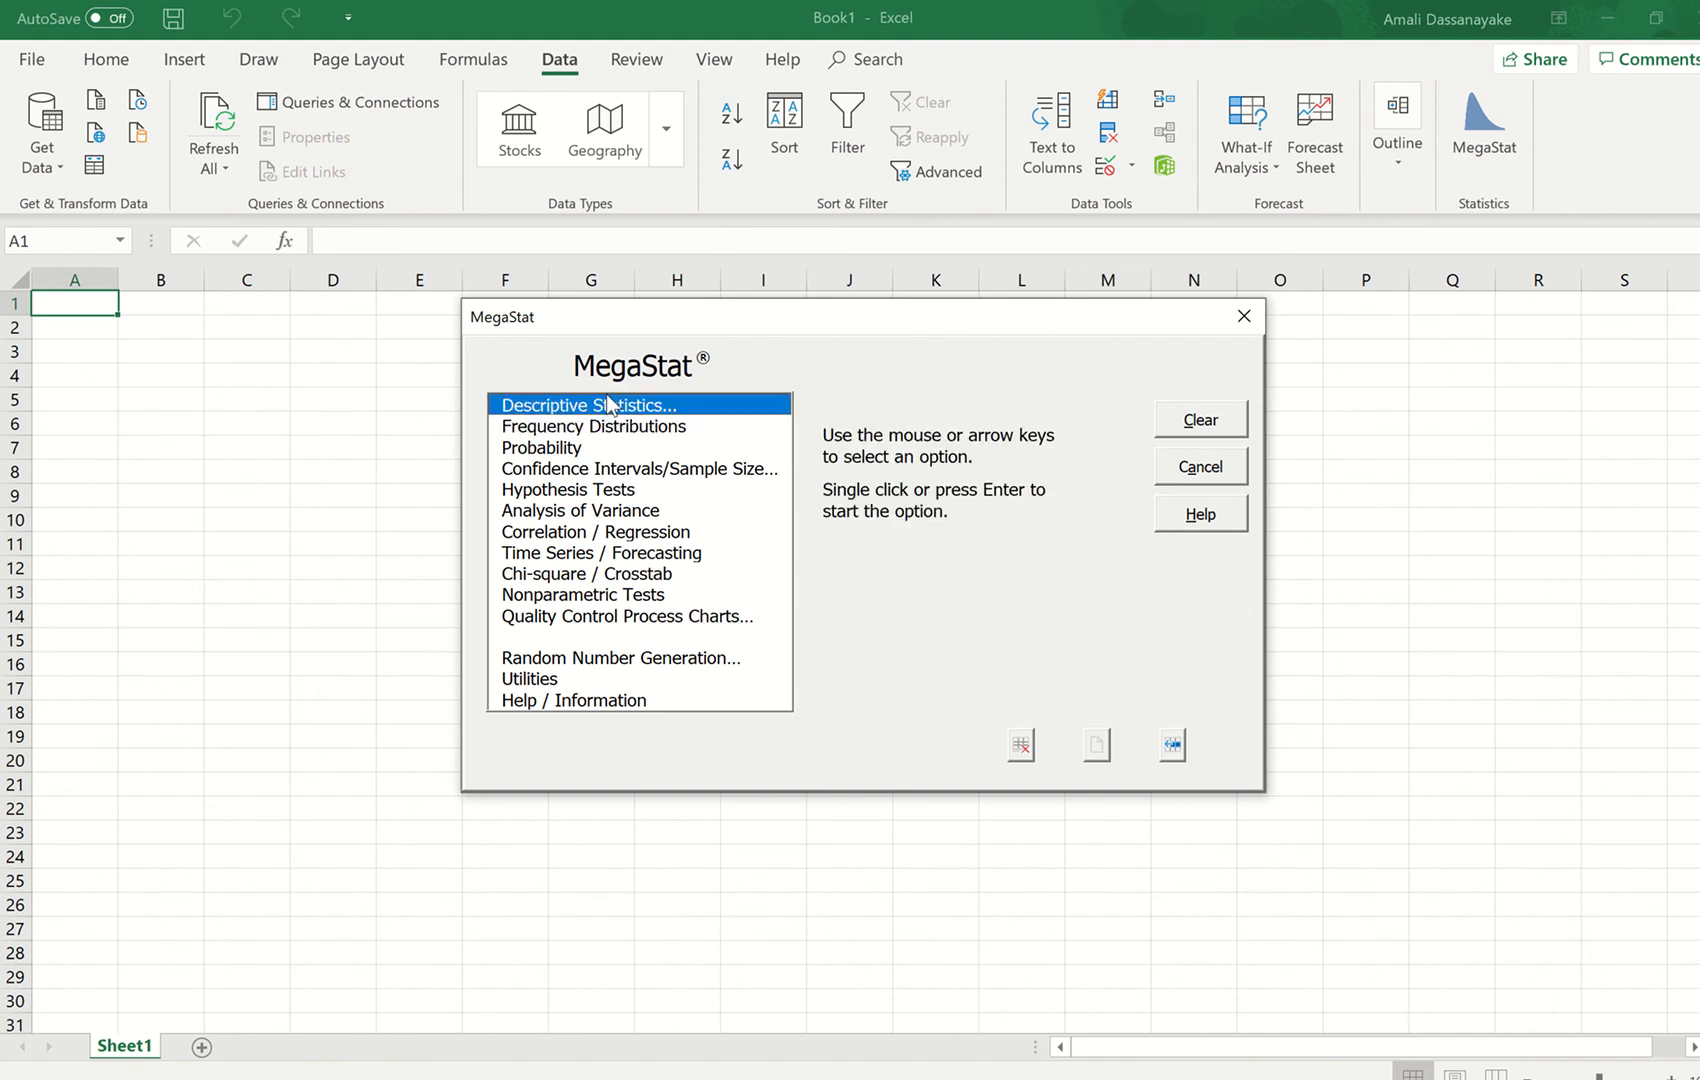
click(612, 405)
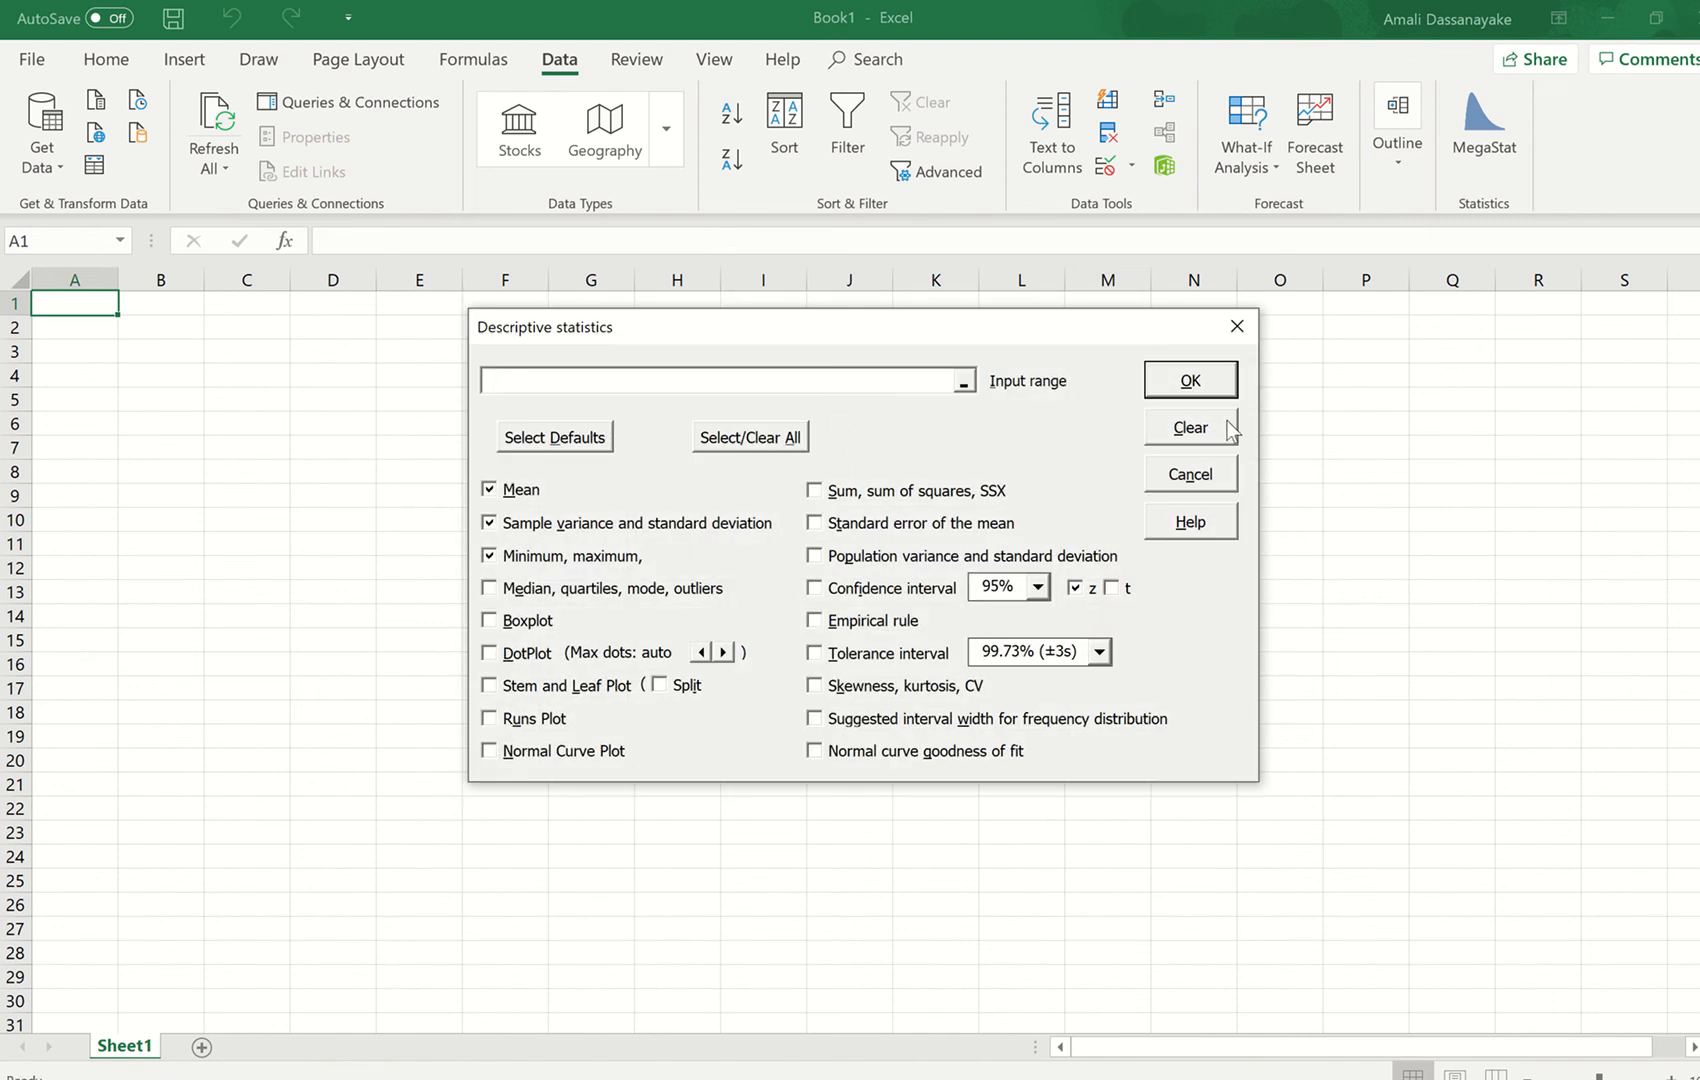
click(1238, 327)
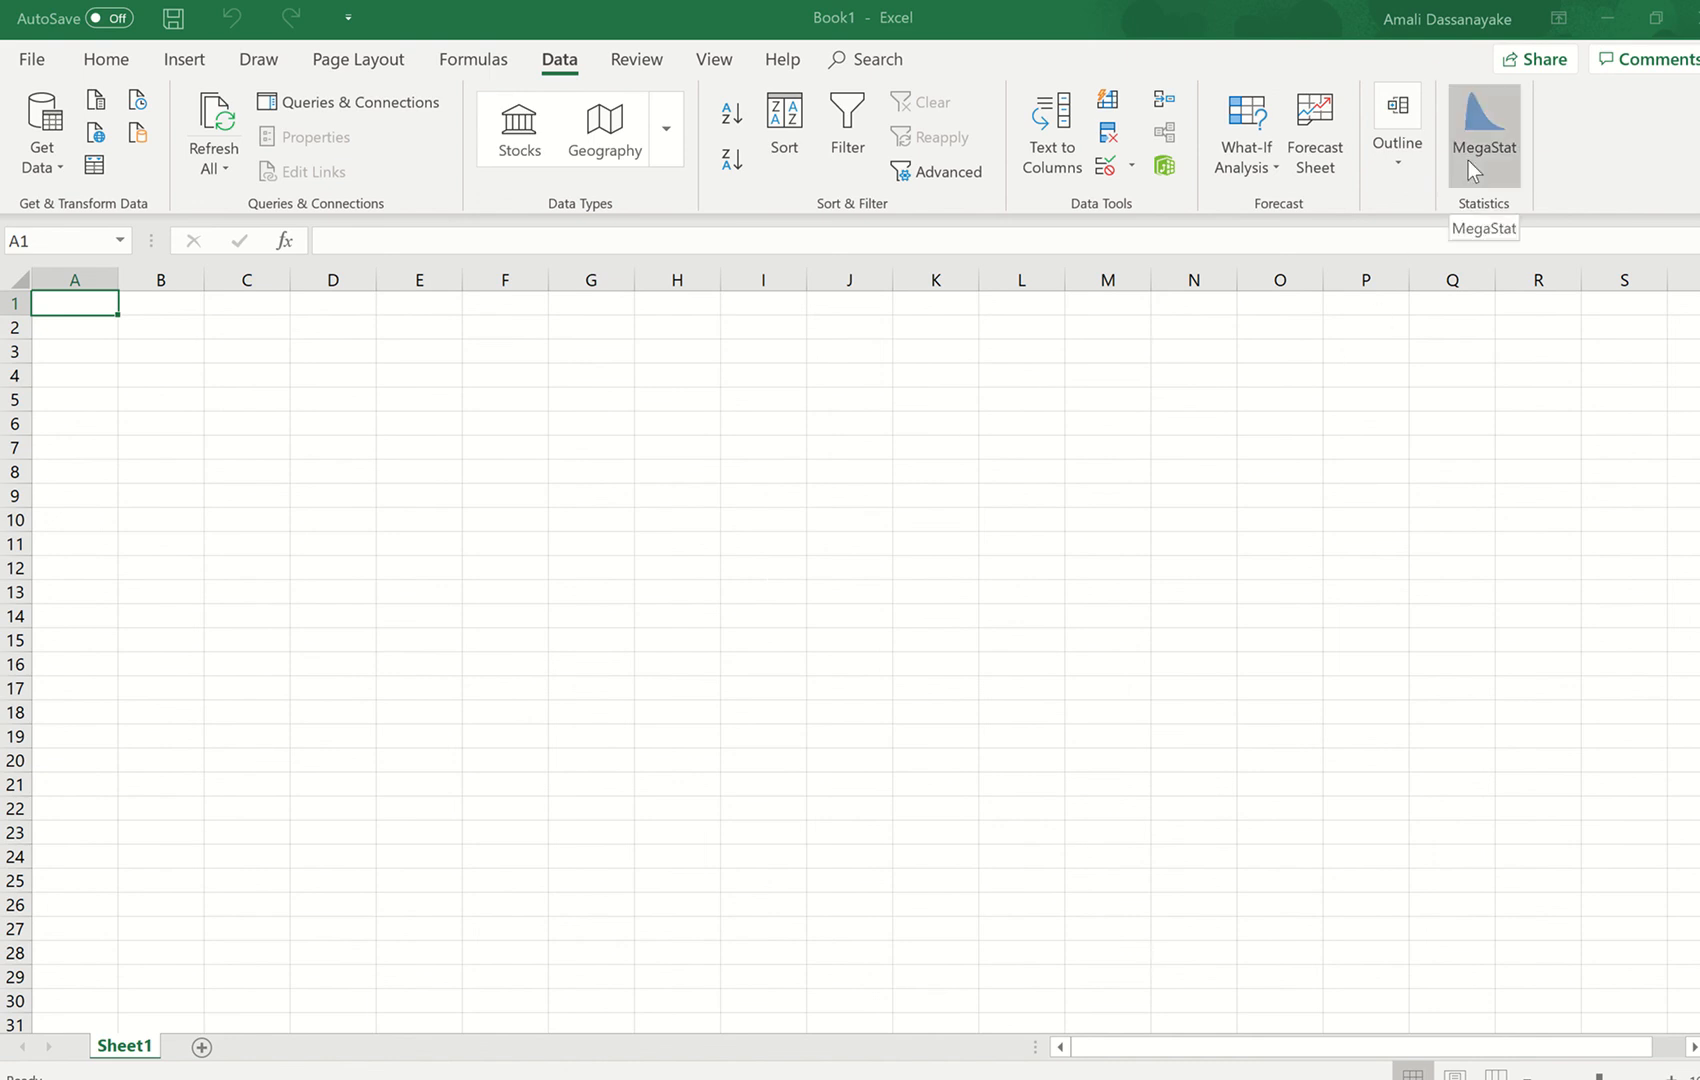
click(857, 692)
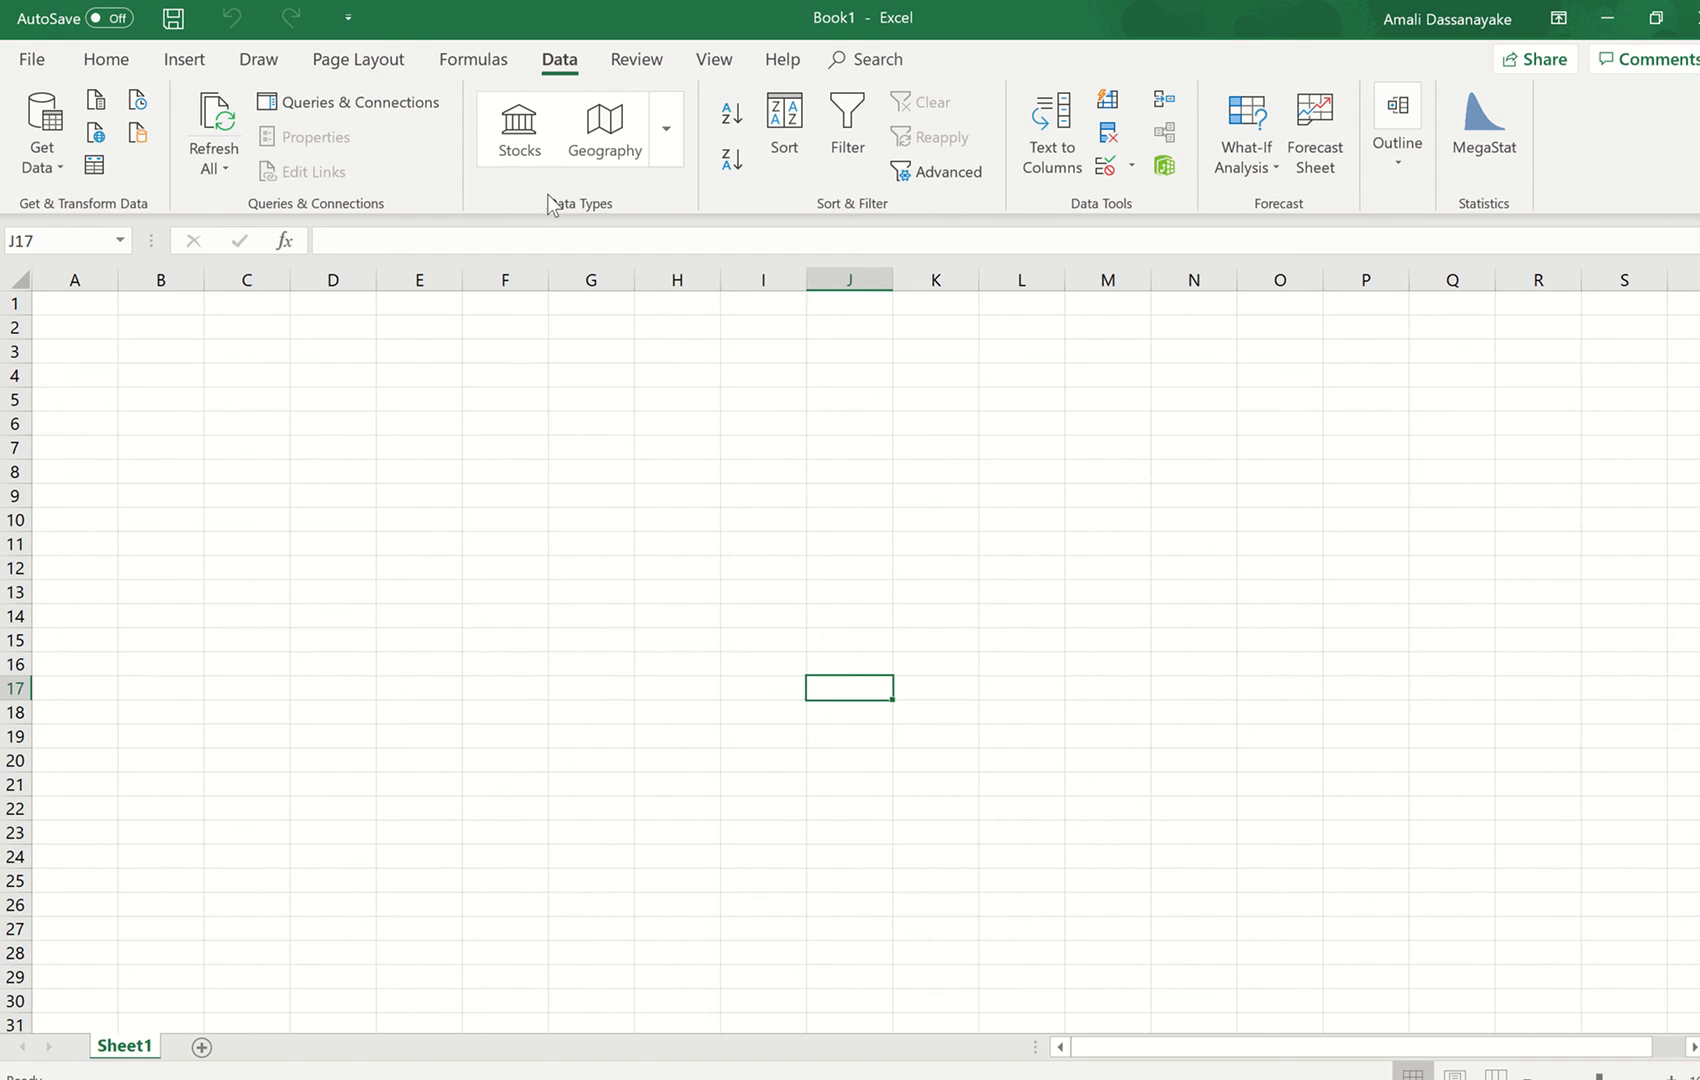